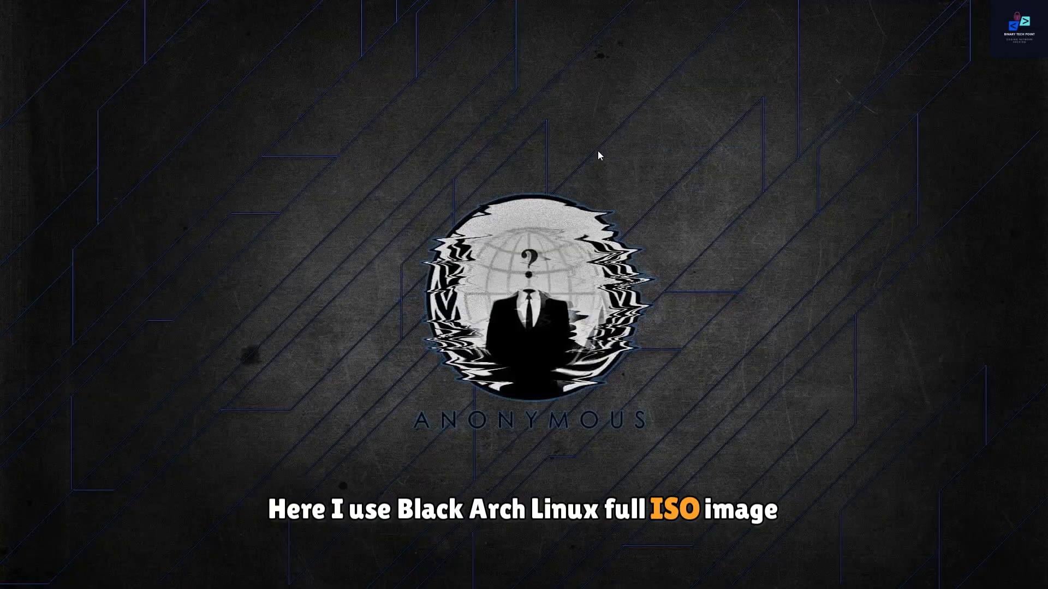
right_click(597, 149)
left_click(599, 165)
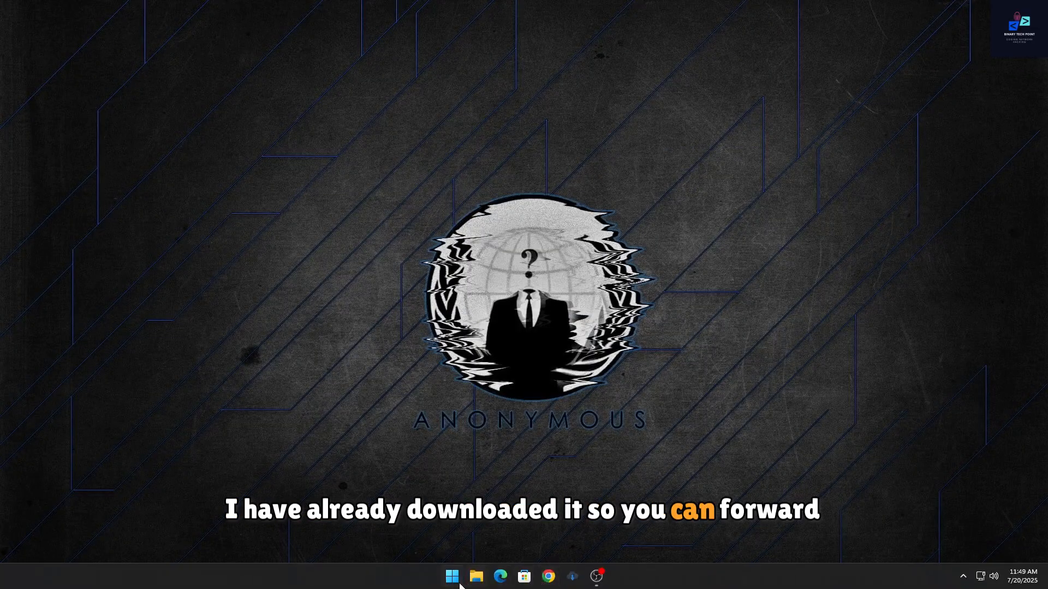
Step: Search for and launch Oracle VirtualBox
left_click(452, 581)
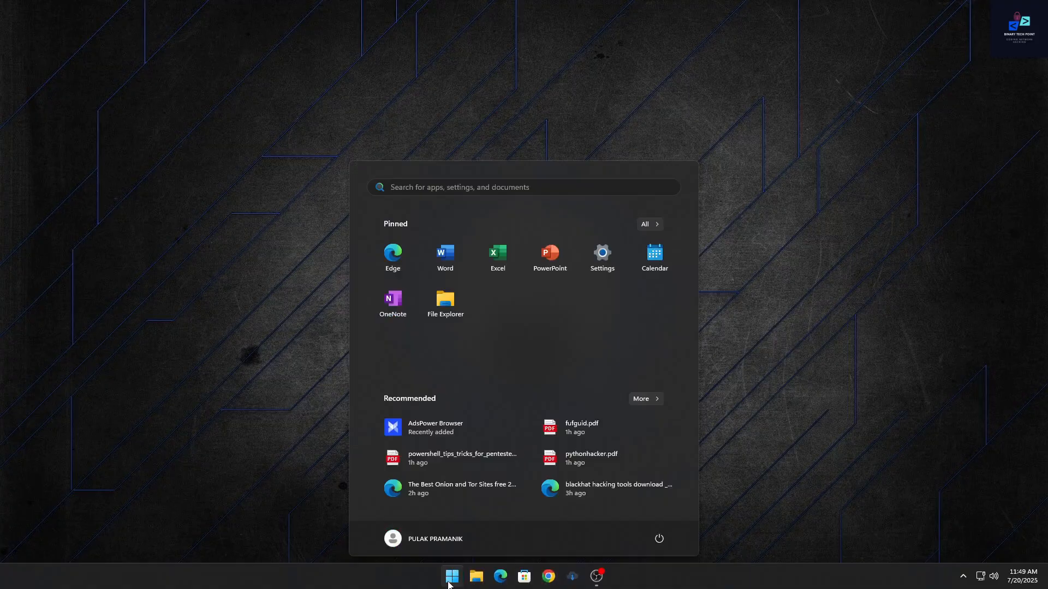
type("vi")
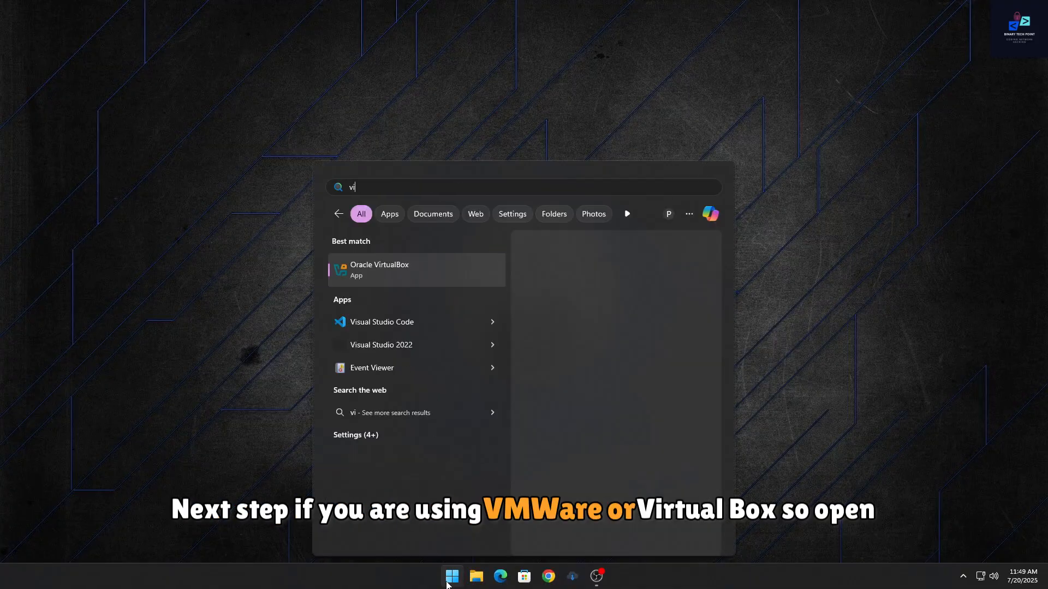
left_click(409, 270)
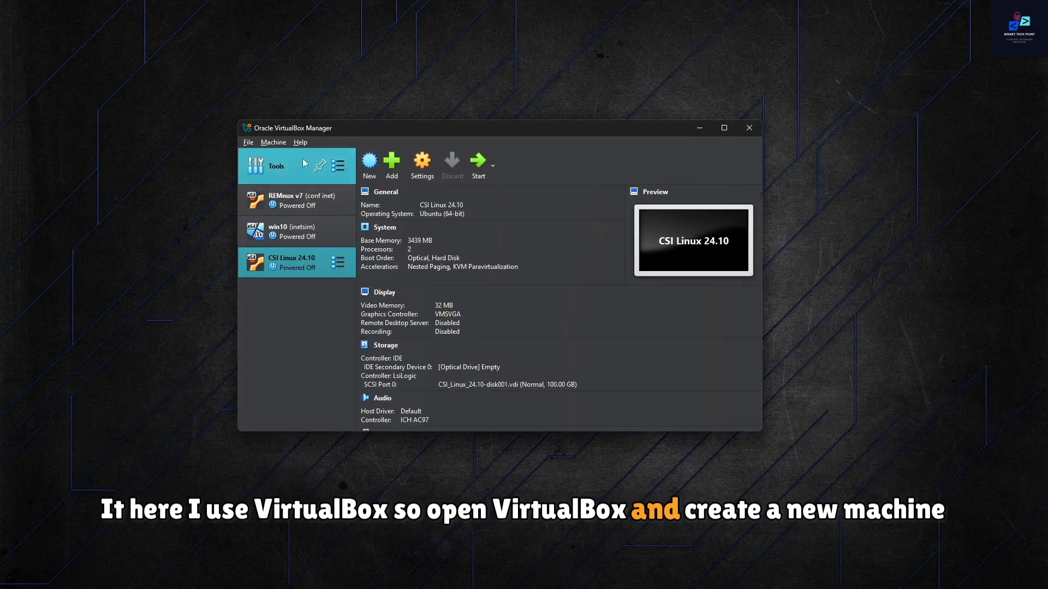
Step: Start creating a new virtual machine and name it Black Arch
left_click(373, 165)
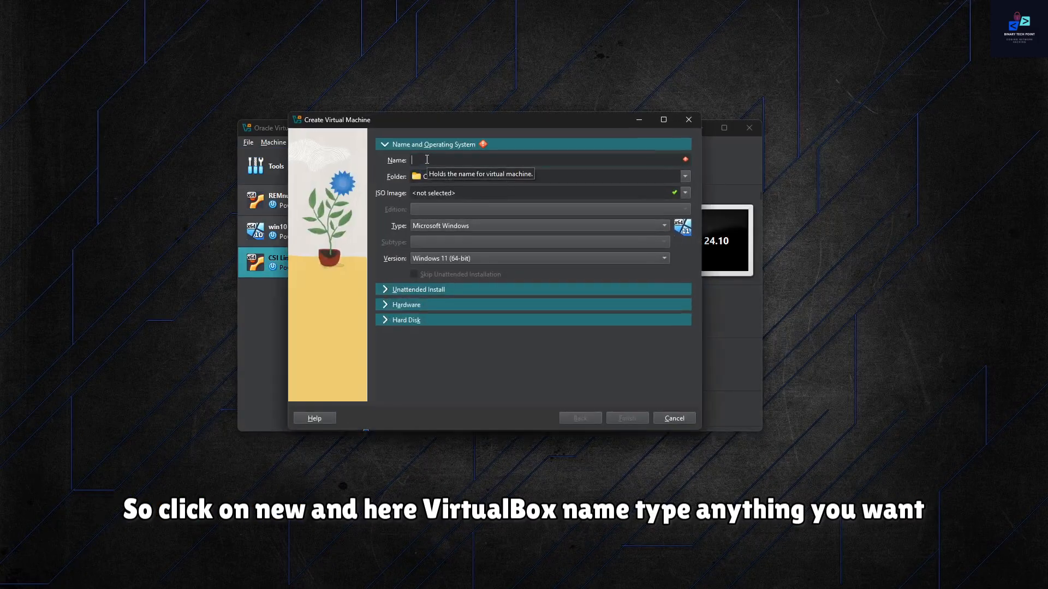
type("B")
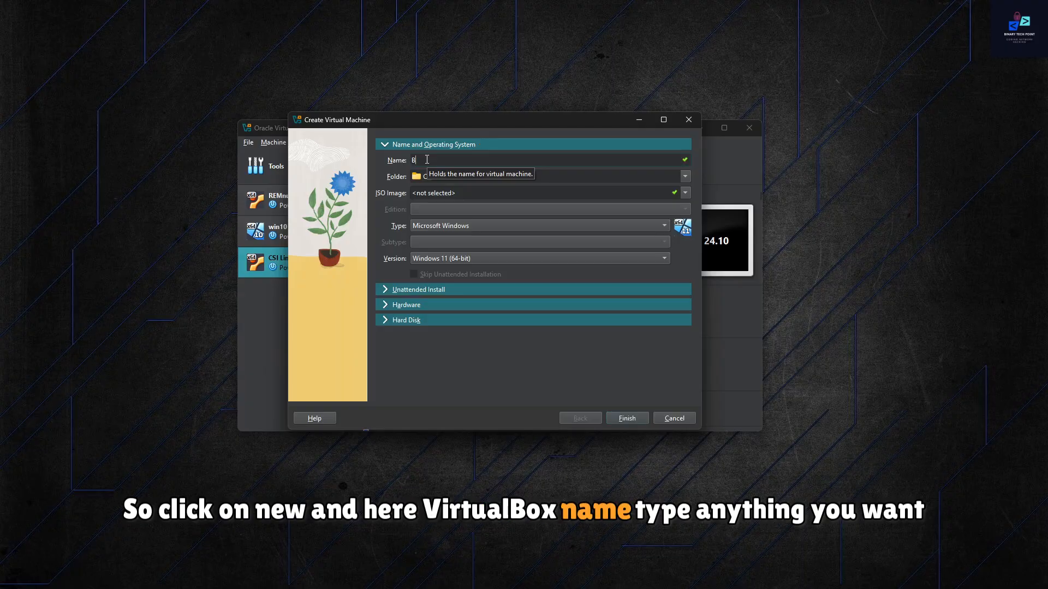
type("lack")
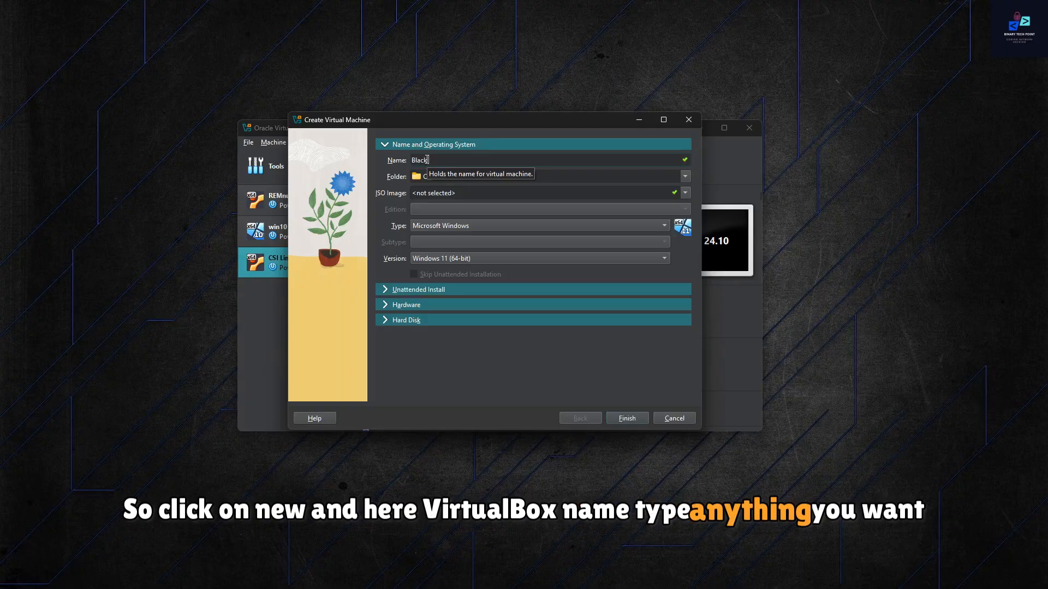
type("Arch")
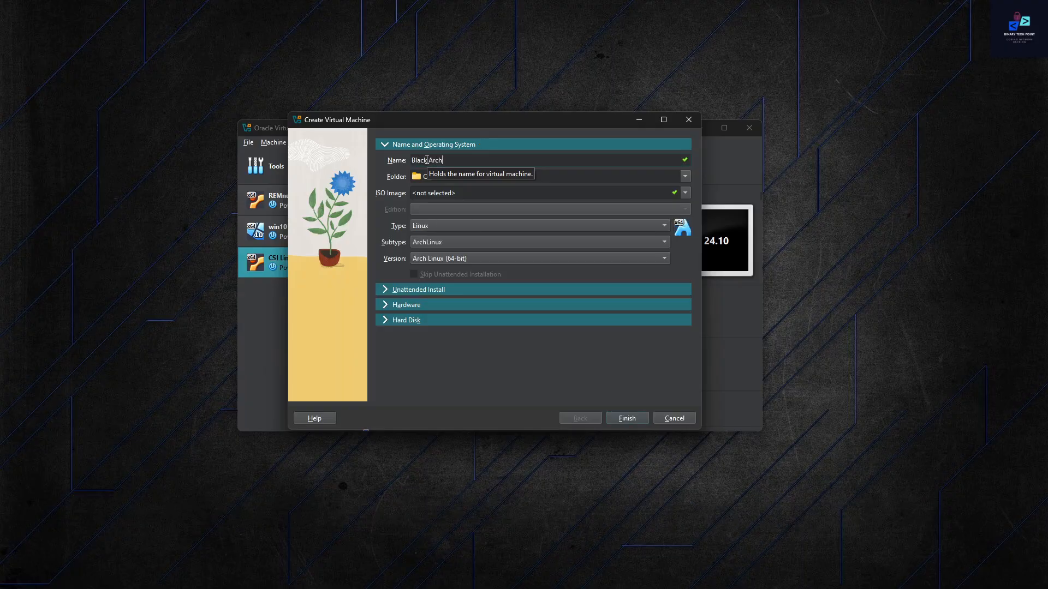
Step: Set the new virtual machine's folder to G:\black arch\black
left_click(684, 177)
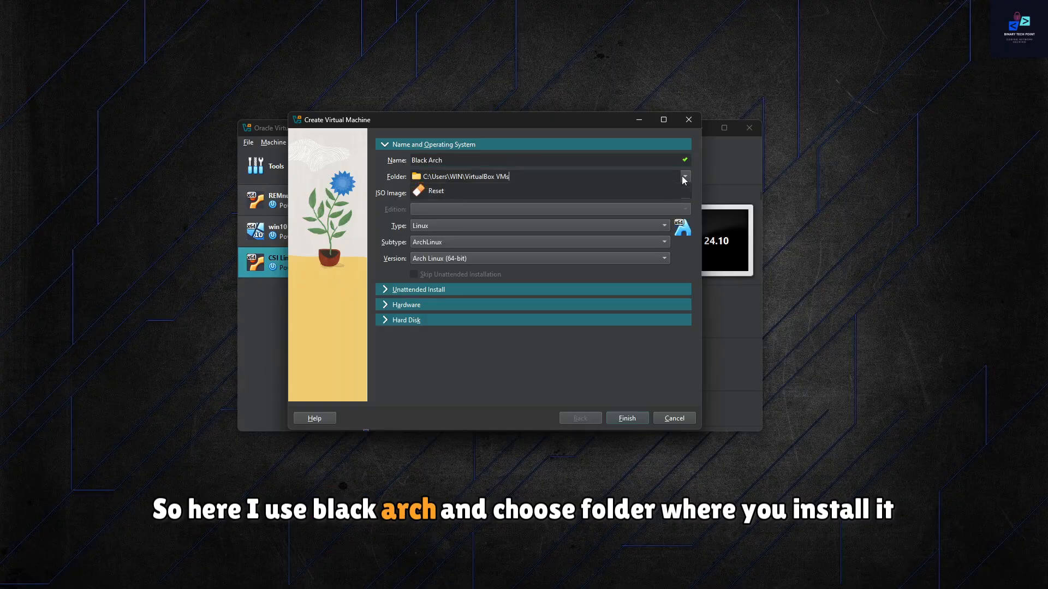
left_click(516, 208)
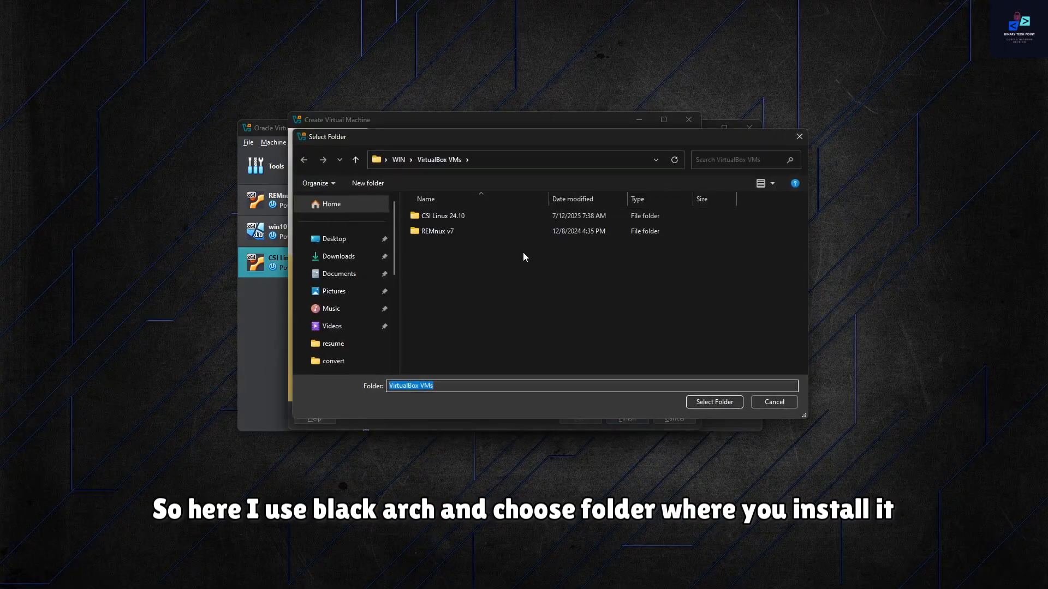
scroll(371, 299, "down", 8)
left_click(372, 324)
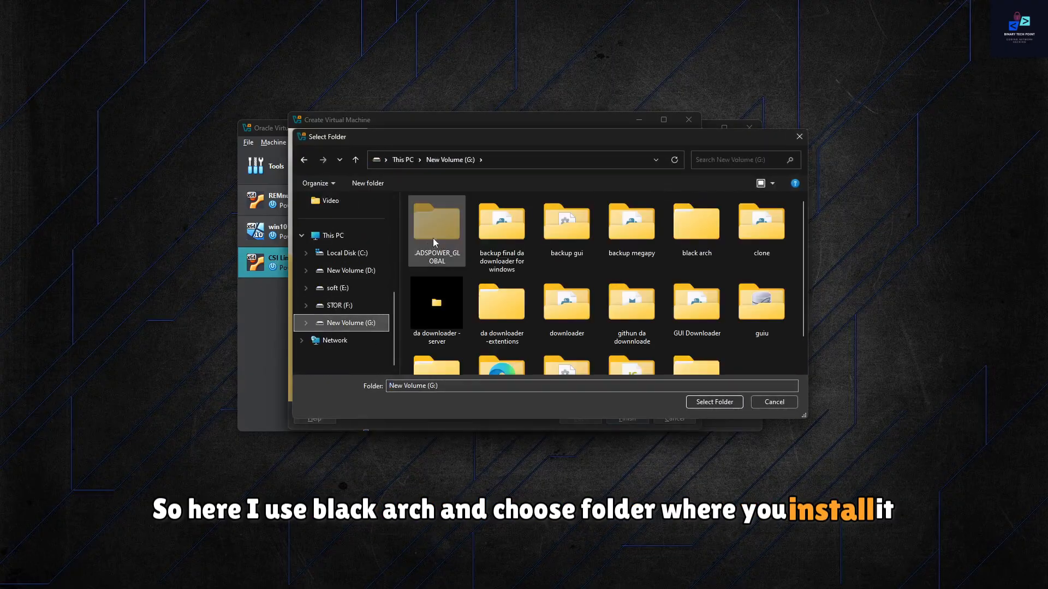
left_click(703, 250)
double_click(704, 249)
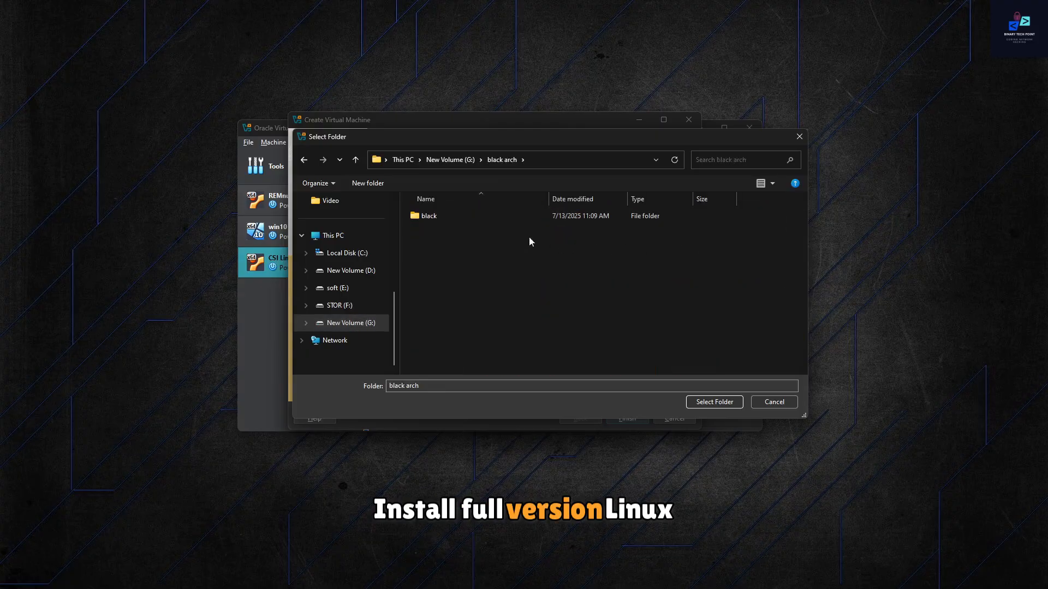
double_click(443, 218)
left_click(716, 402)
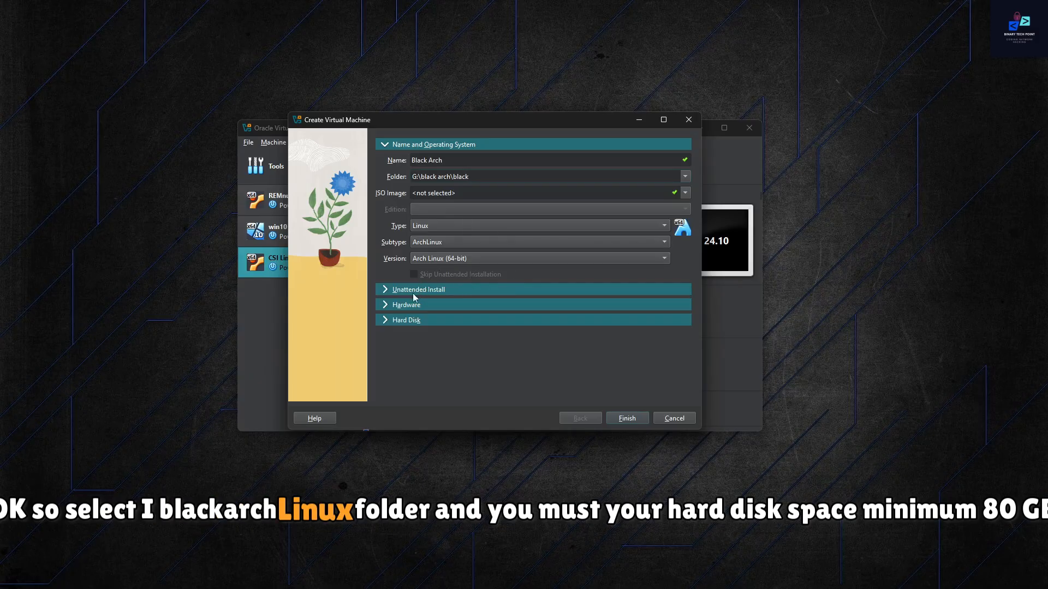
Step: Set the virtual hard disk size to 80 GB and finish creating the virtual machine
left_click(390, 290)
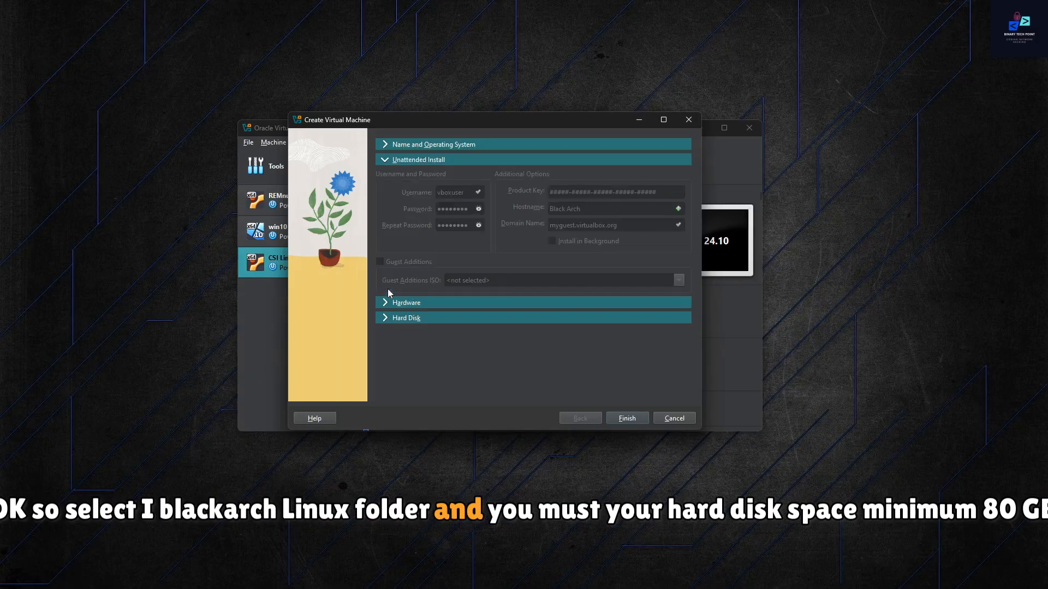
left_click(386, 301)
left_click(383, 261)
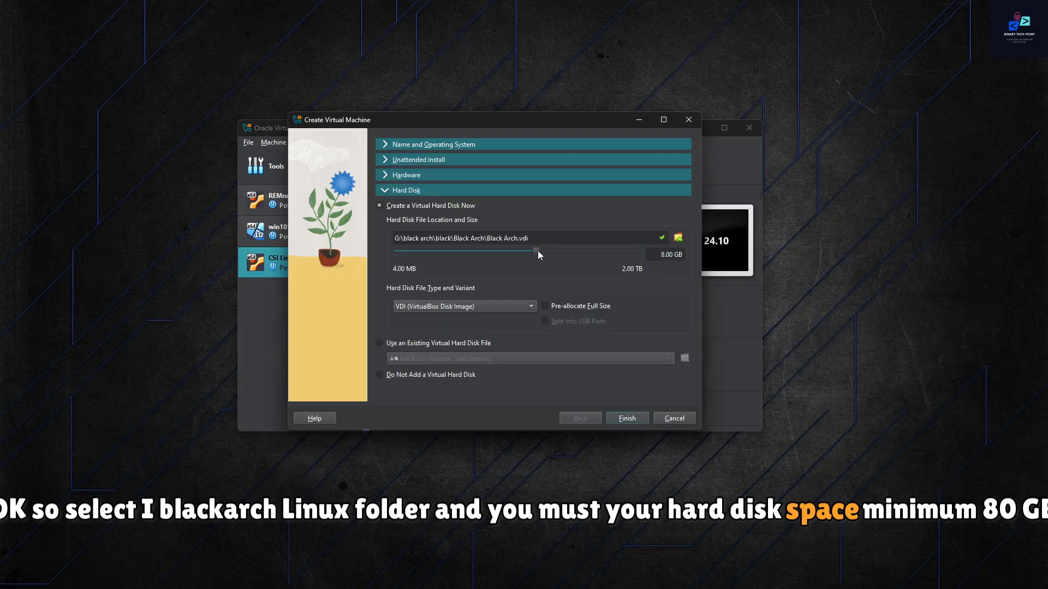
left_click(670, 254)
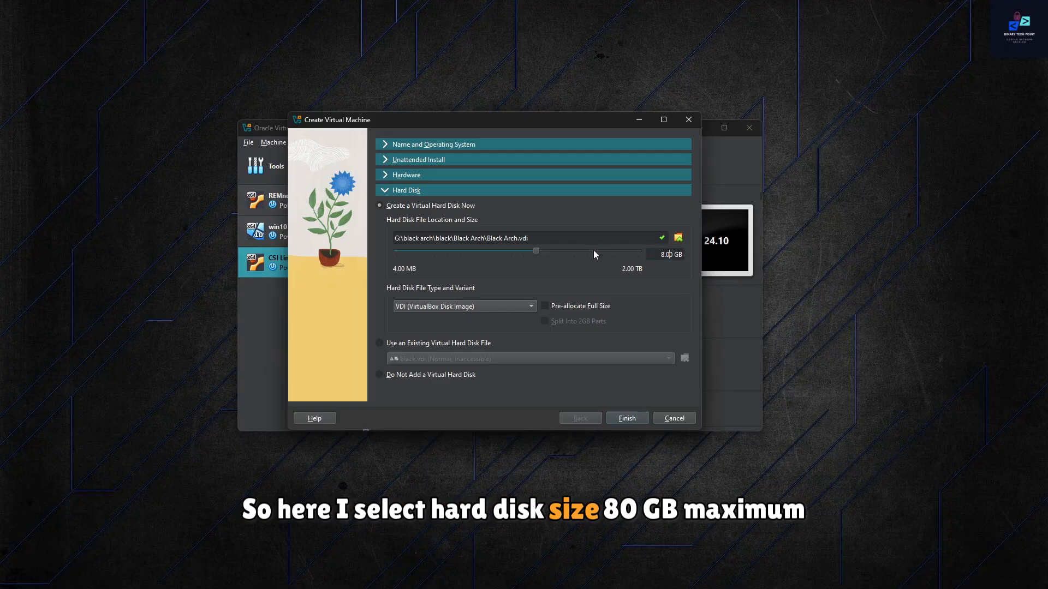
type("0")
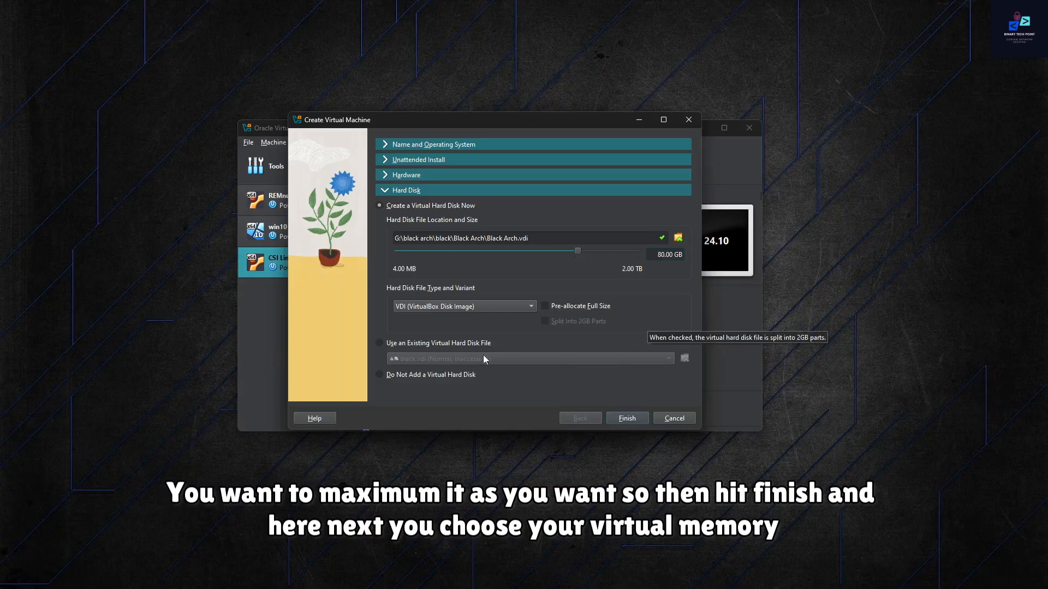
left_click(629, 419)
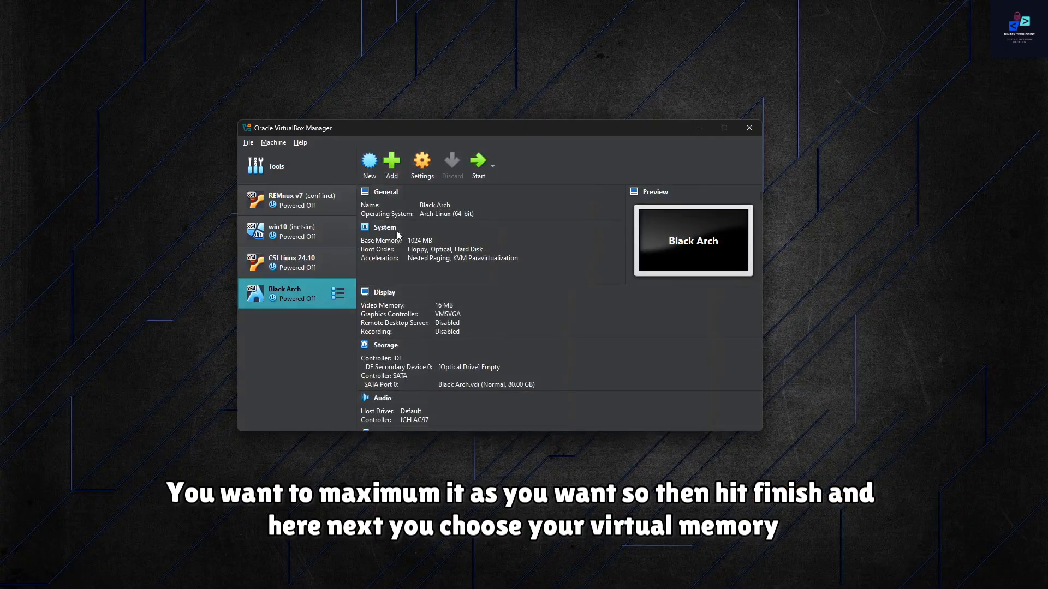
Step: Set the Black Arch machine's base memory to about 3300 MB and its processors to 2, and save the settings
left_click(420, 164)
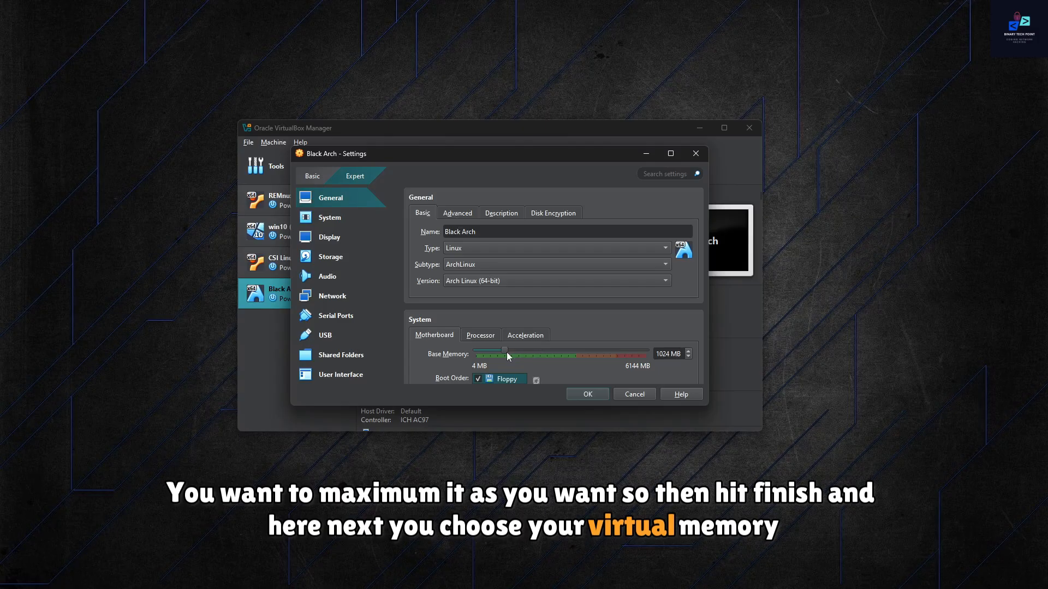
left_click_drag(507, 356, 571, 356)
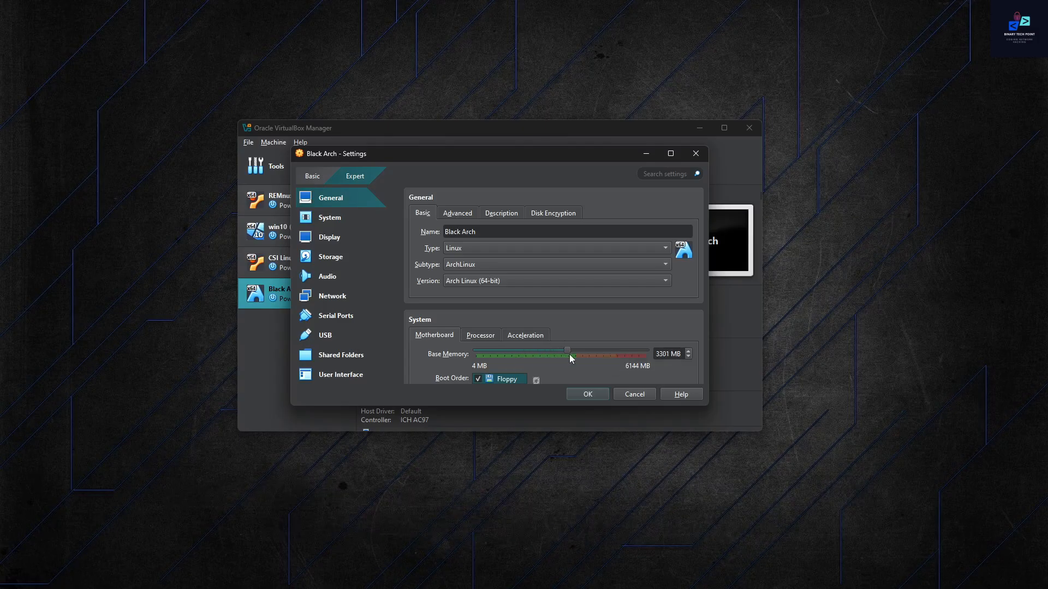
left_click(495, 336)
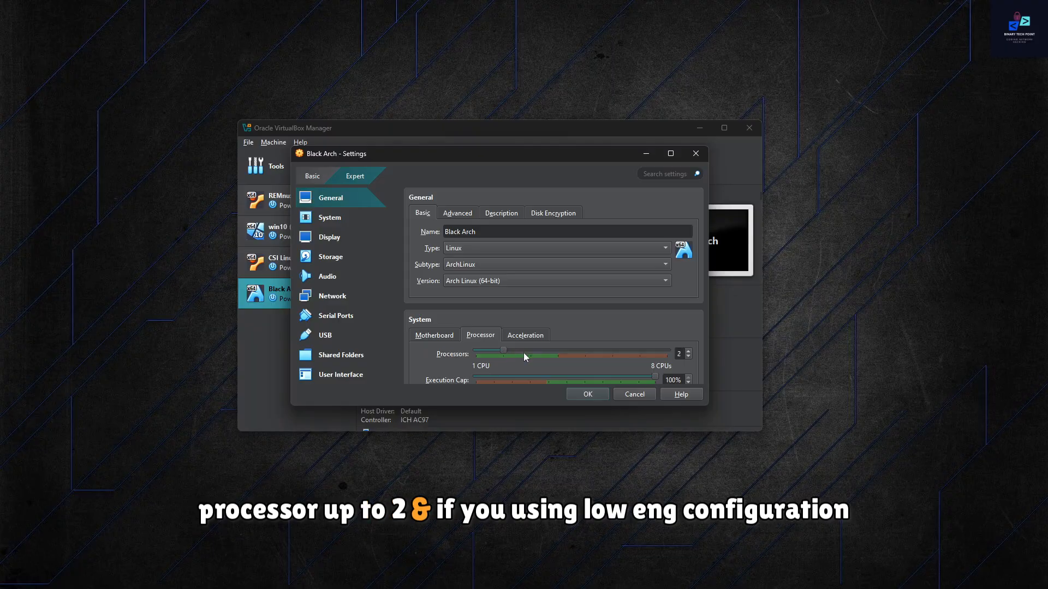
scroll(524, 349, "down", 5)
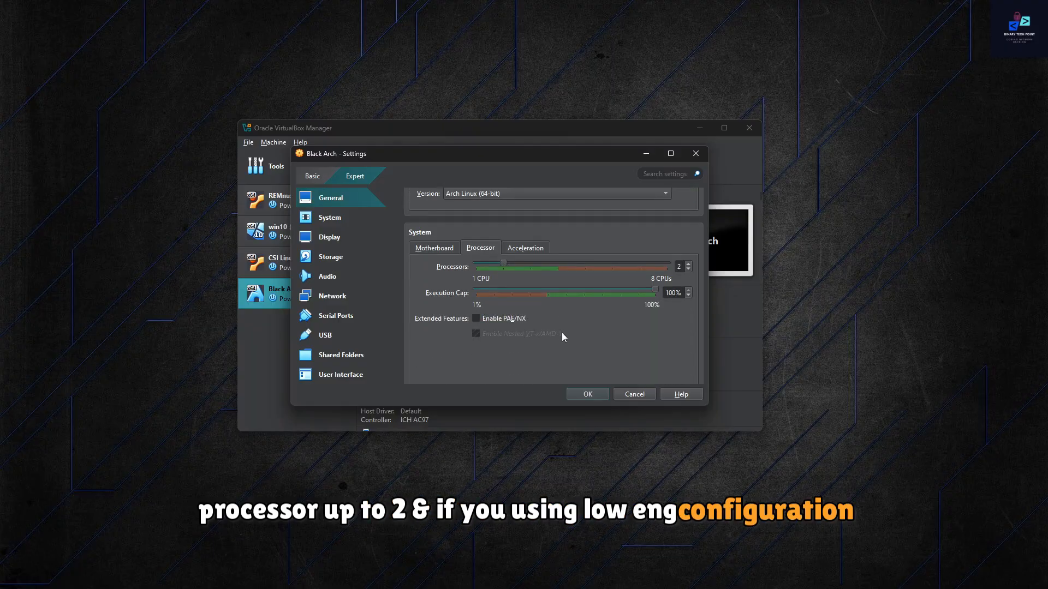
left_click(587, 394)
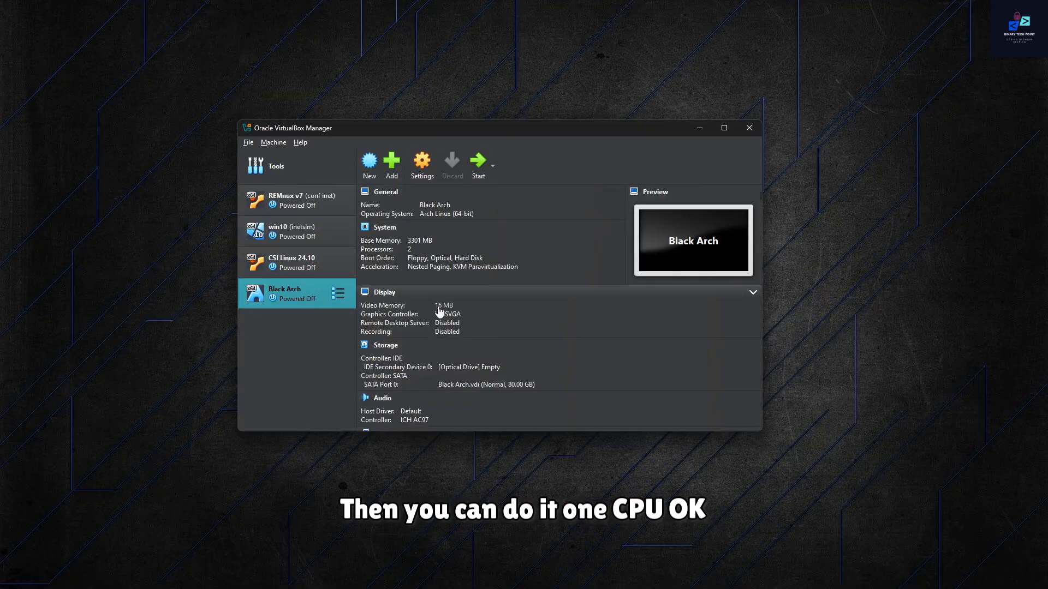
Step: Disable Floppy in the Black Arch machine's boot order and save the settings
scroll(440, 311, "down", 1)
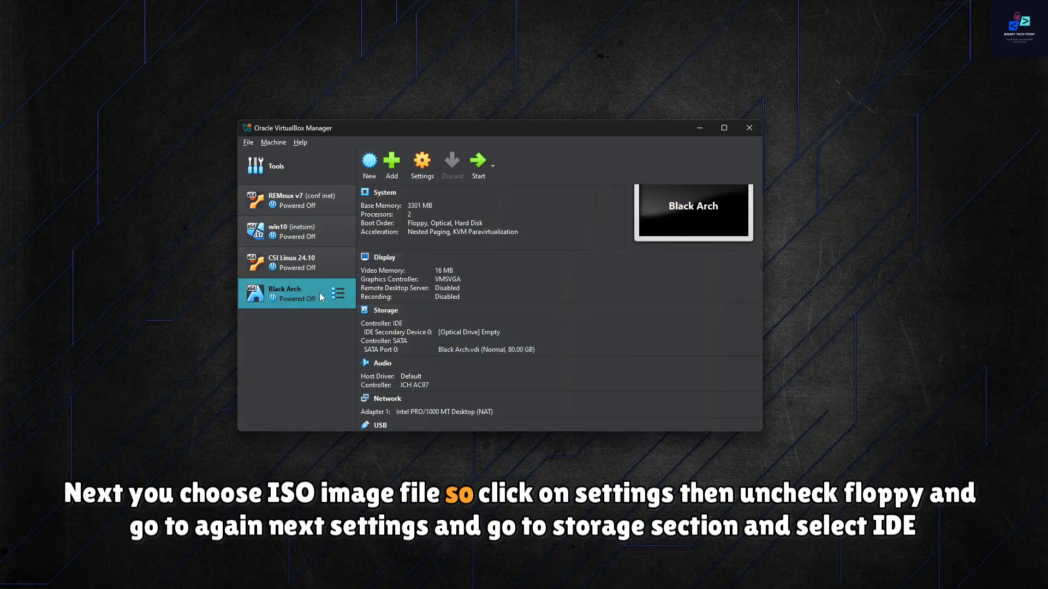
left_click(414, 165)
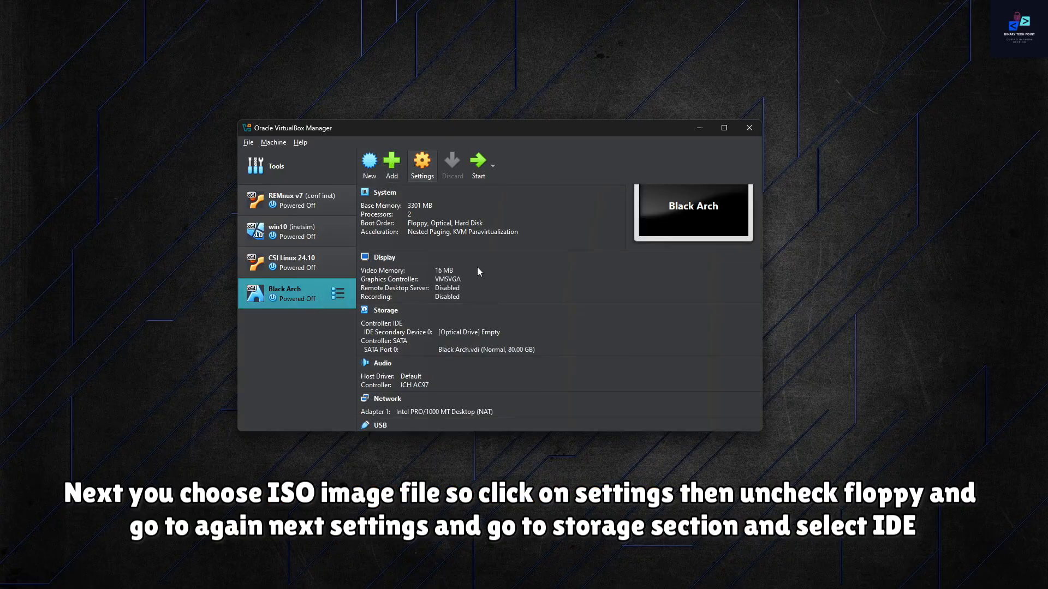
scroll(527, 324, "down", 1)
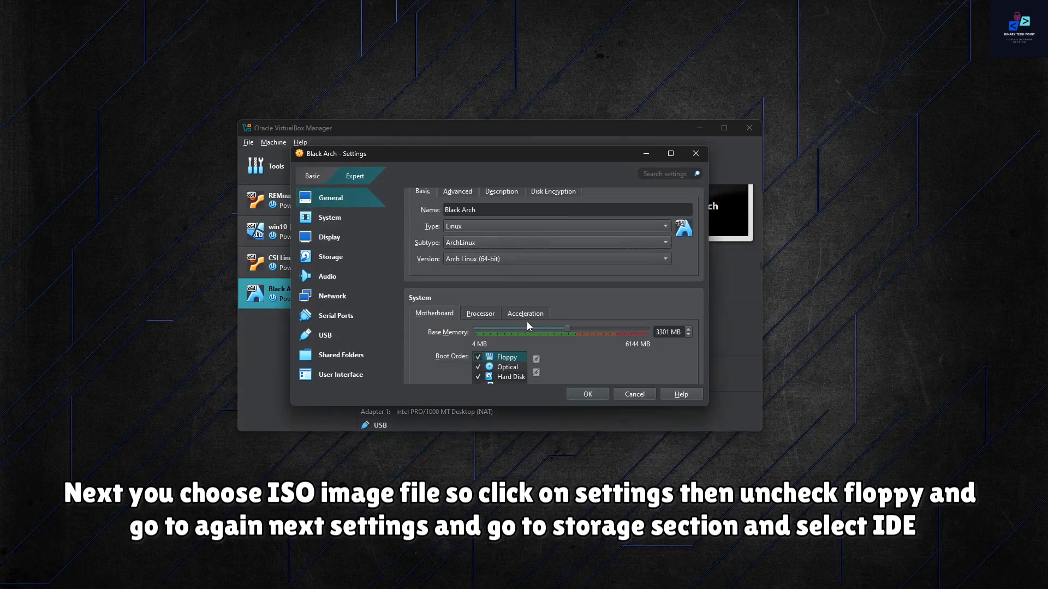
left_click(478, 358)
scroll(547, 343, "down", 1)
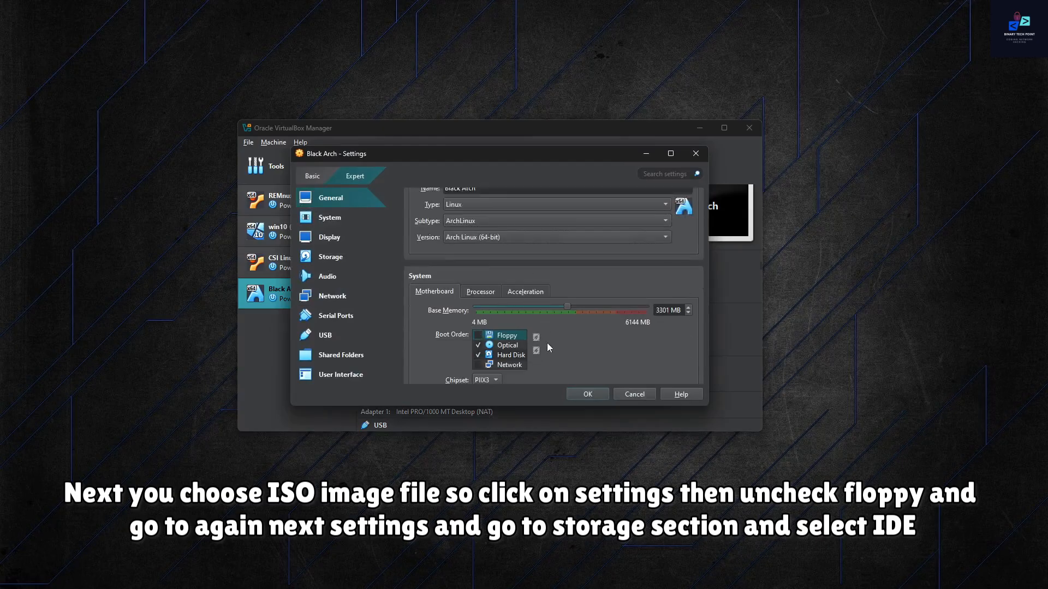
left_click(590, 392)
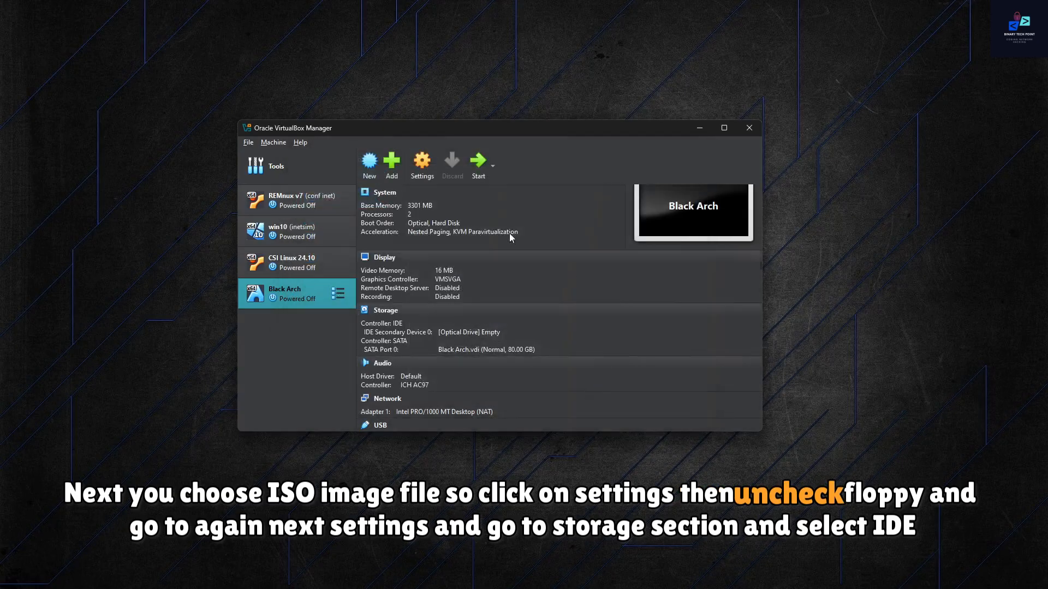
Step: Attach blackarch-linux-full-2023.04.01-x86_64.iso from Downloads\Compressed to the Black Arch machine's empty IDE optical drive and save the settings
left_click(423, 163)
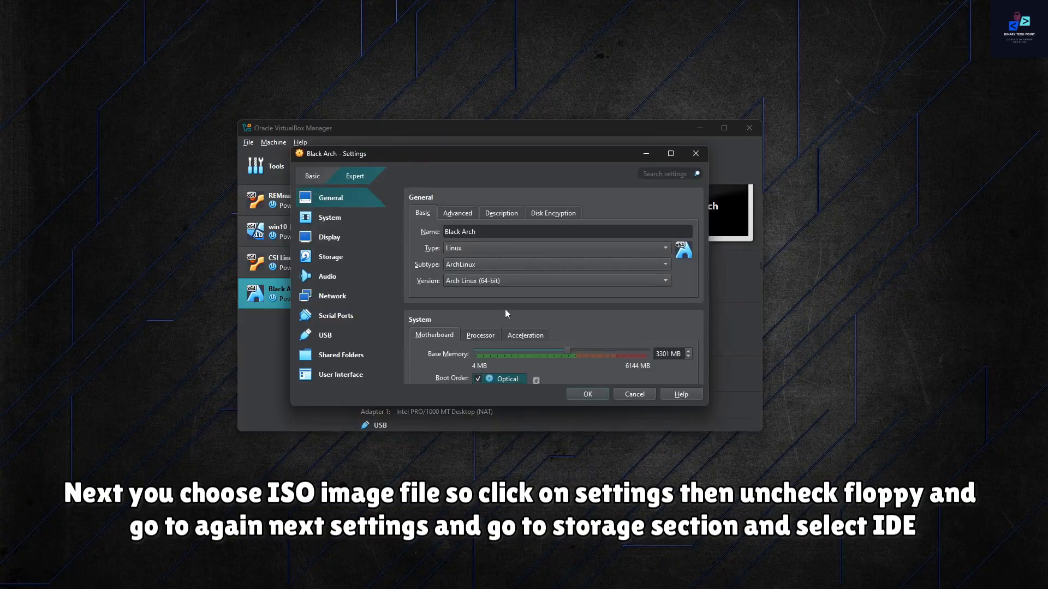
scroll(528, 302, "down", 2)
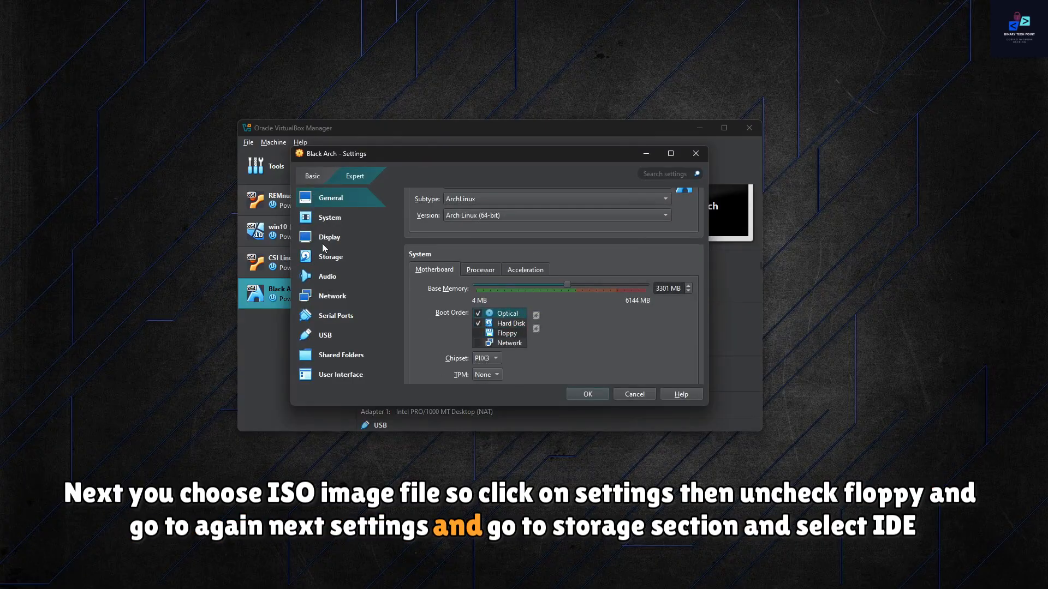
left_click(329, 257)
left_click(455, 237)
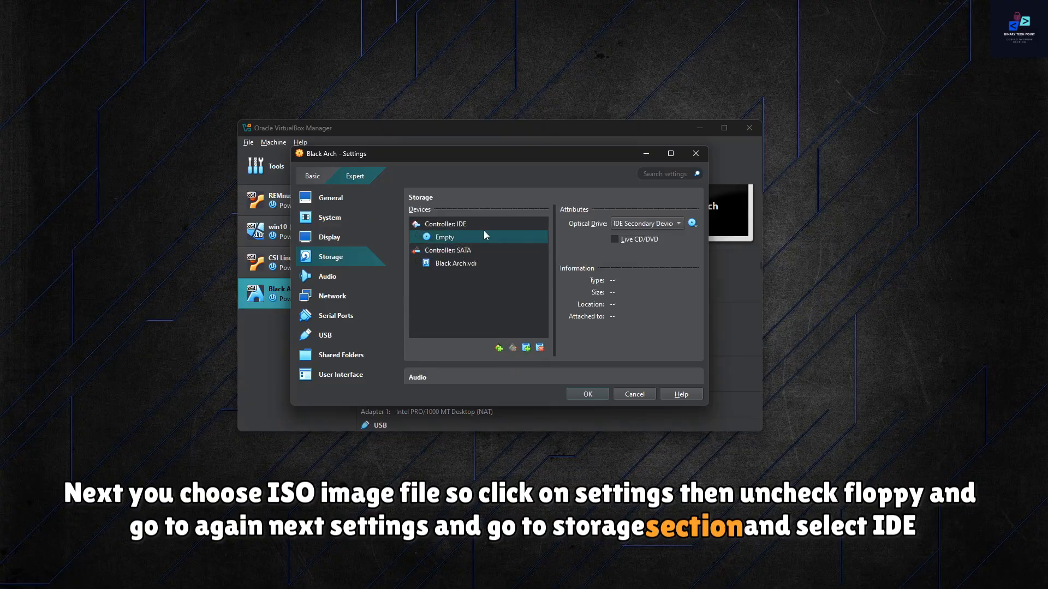
left_click(692, 223)
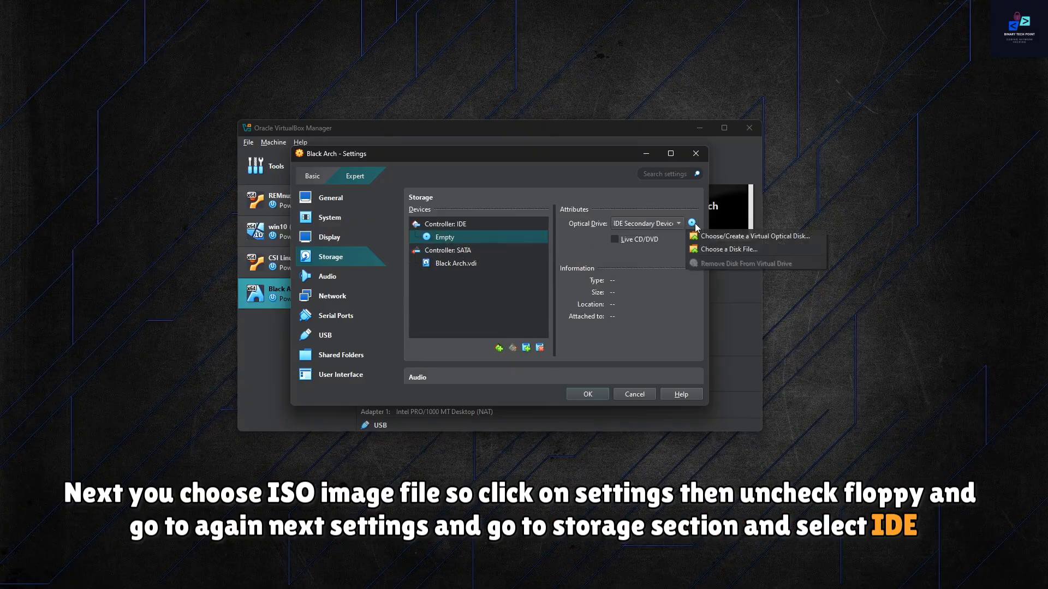
left_click(747, 250)
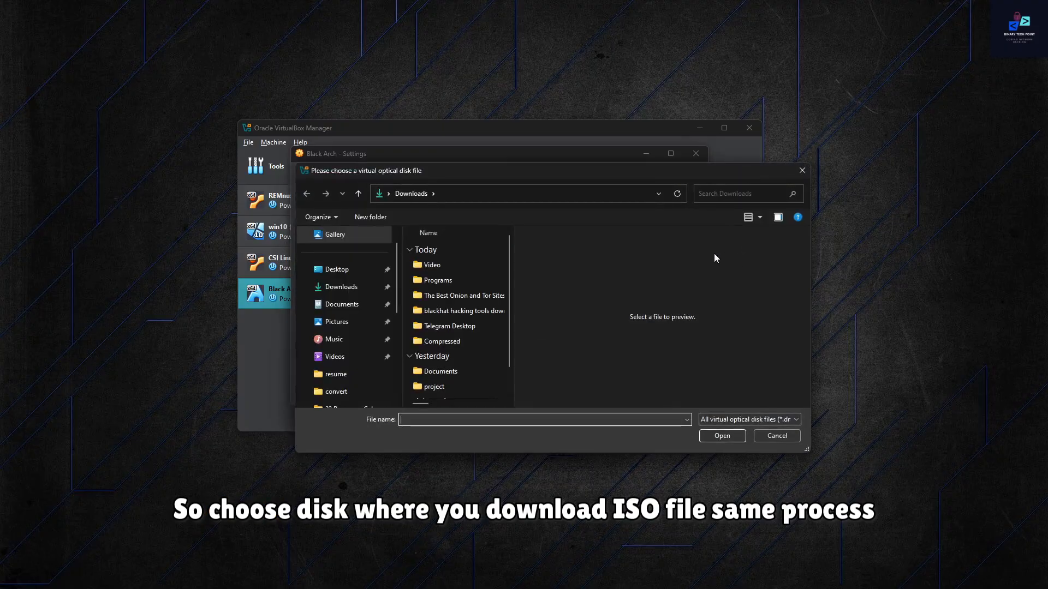
left_click(356, 290)
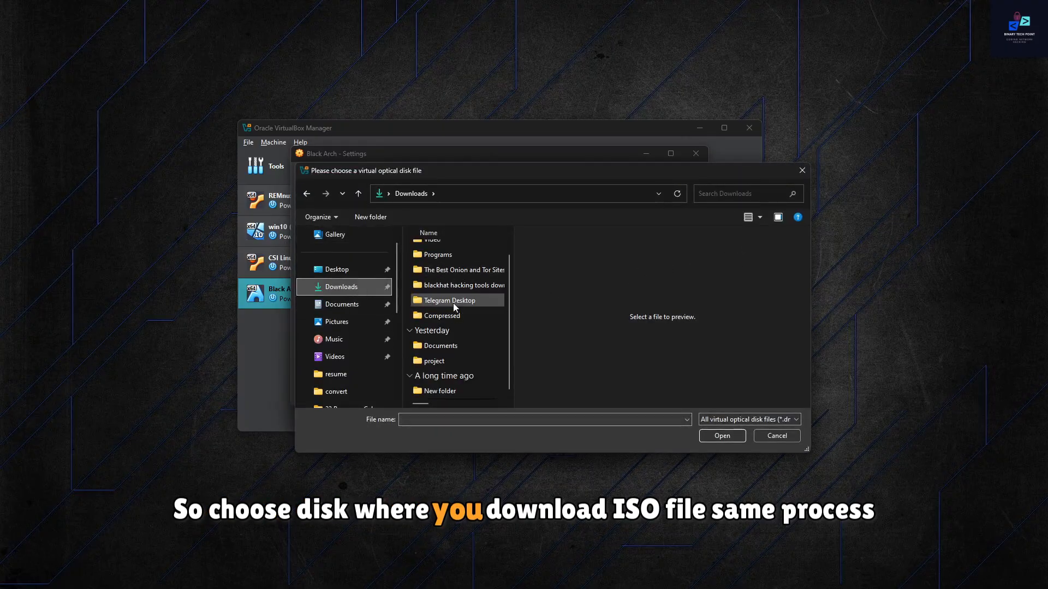
double_click(454, 343)
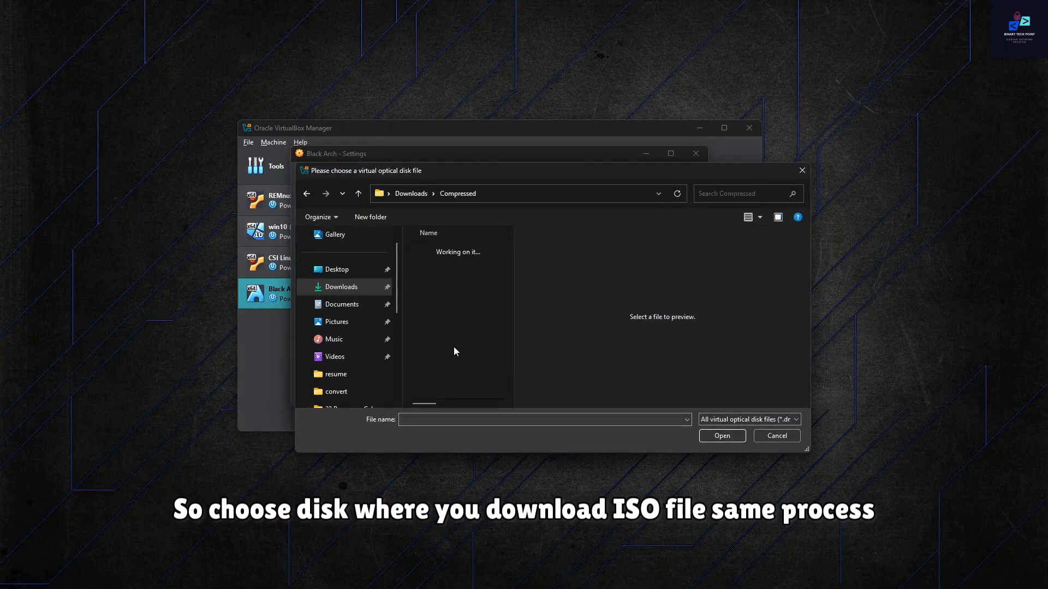
left_click(473, 296)
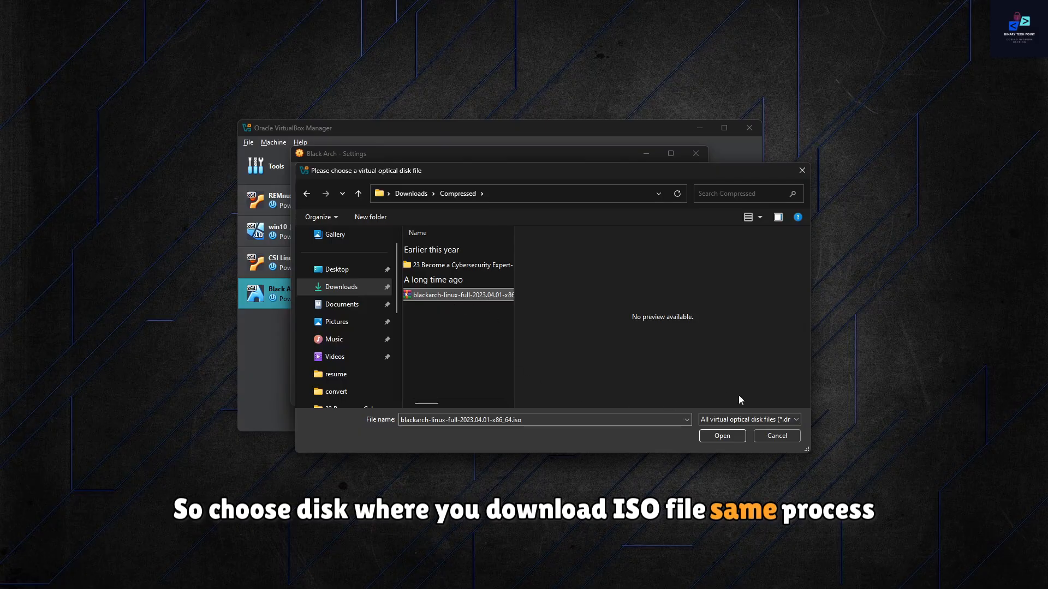
left_click(723, 435)
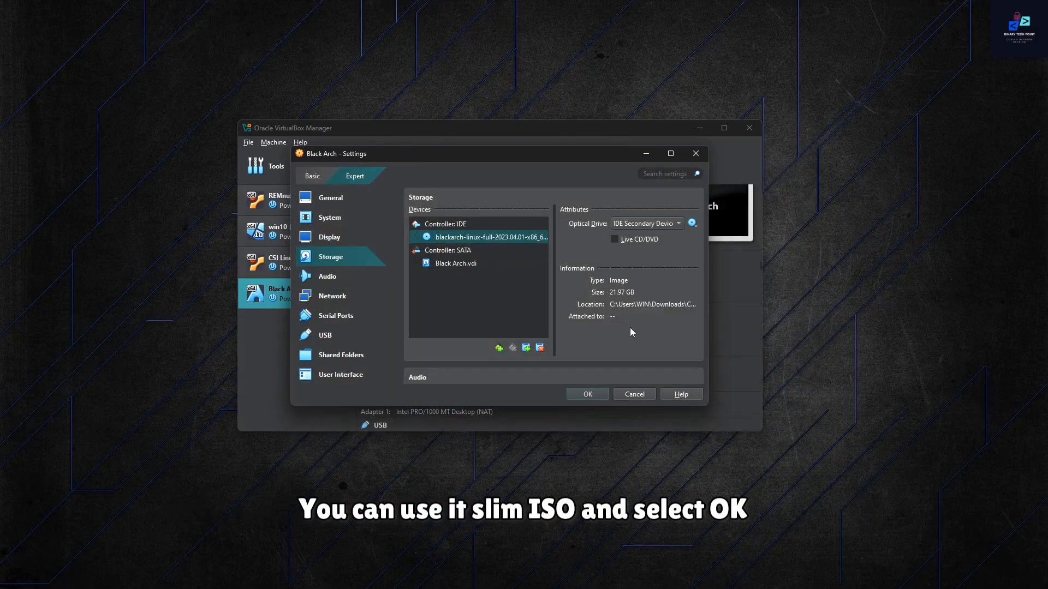
left_click(601, 396)
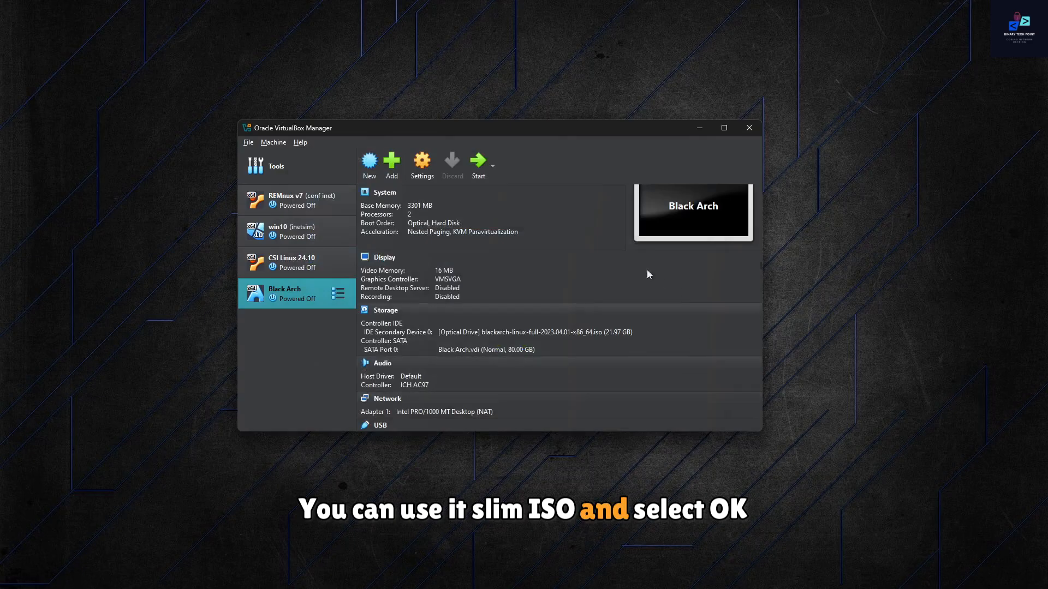
Step: Start the Black Arch machine, boot the BlackArch Linux Full ISO (x86_64, BIOS) entry, and maximize the machine's window
left_click(479, 164)
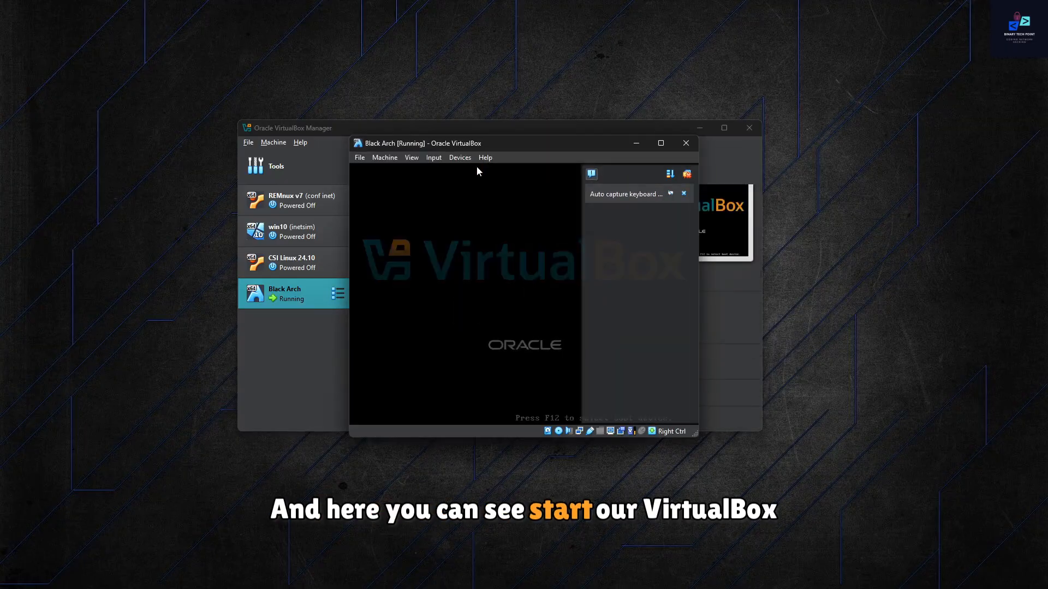
mouse_move(612, 195)
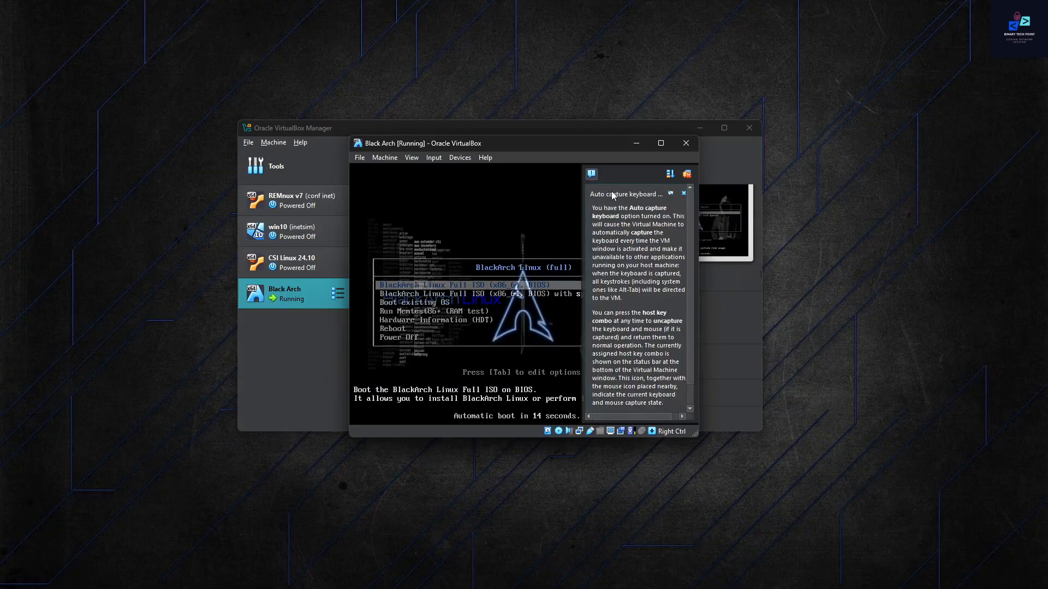
left_click(682, 193)
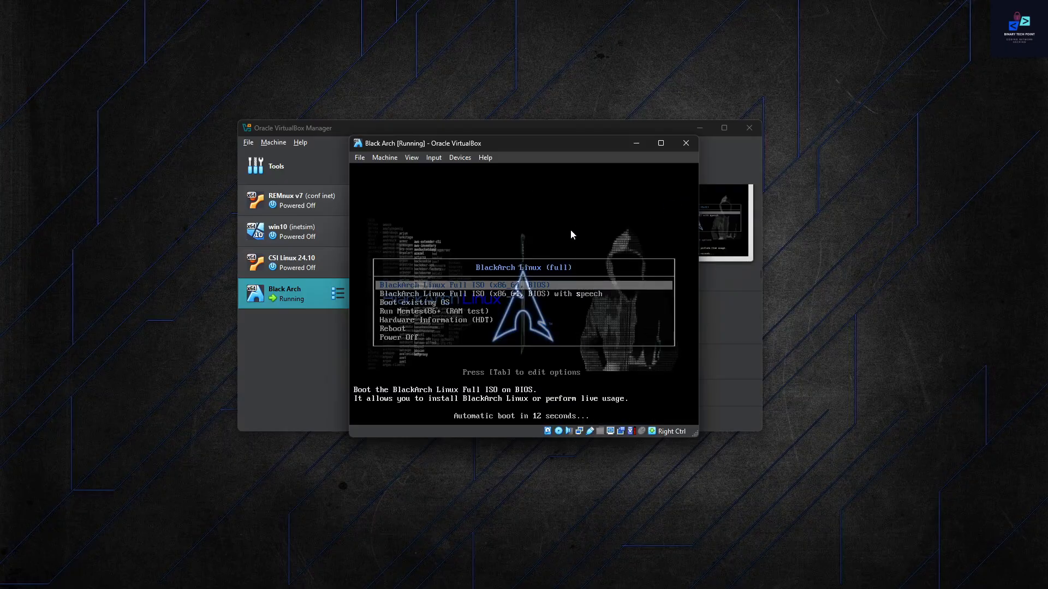
key("Return")
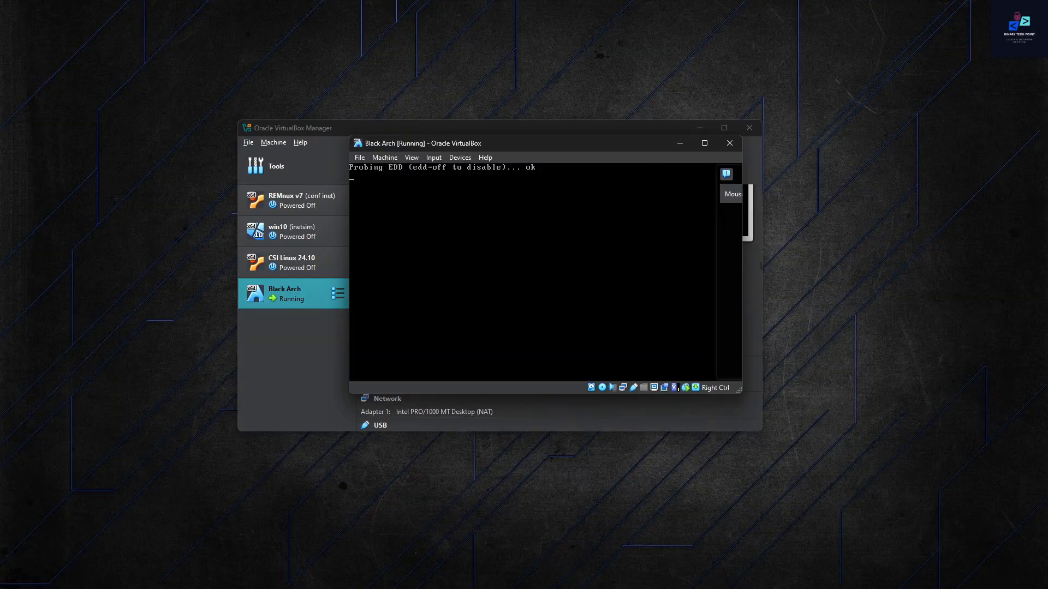
left_click(727, 194)
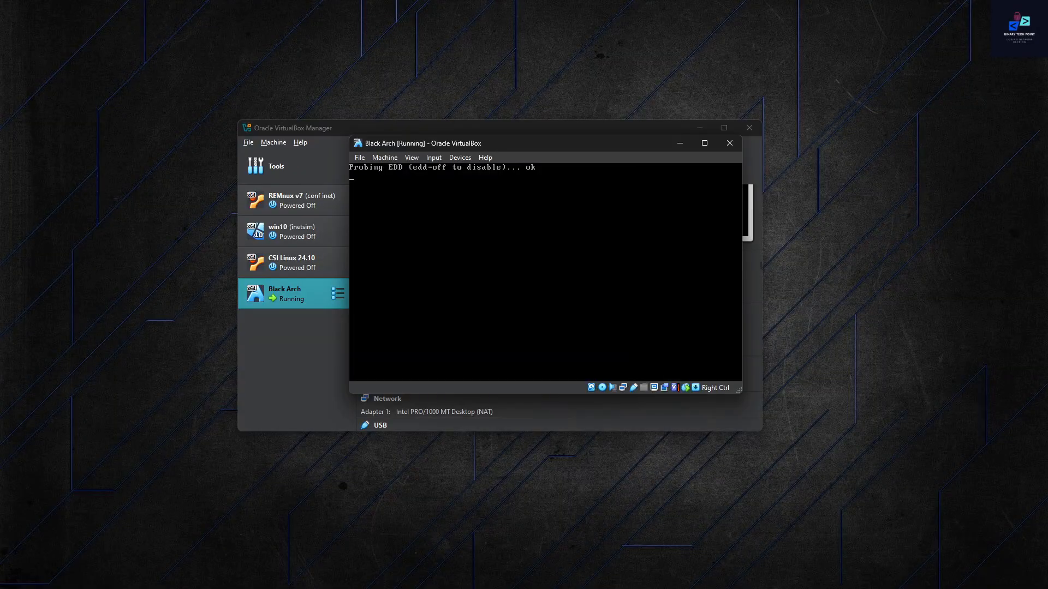
left_click(705, 143)
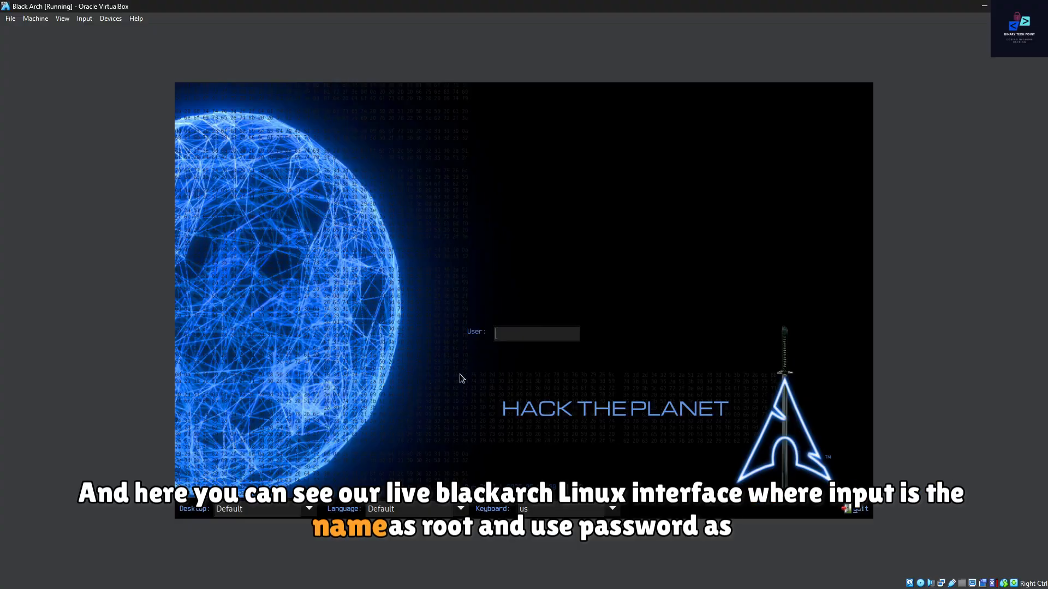
Step: Log in to the live BlackArch session as root, entering the account password
type("root")
key("Return")
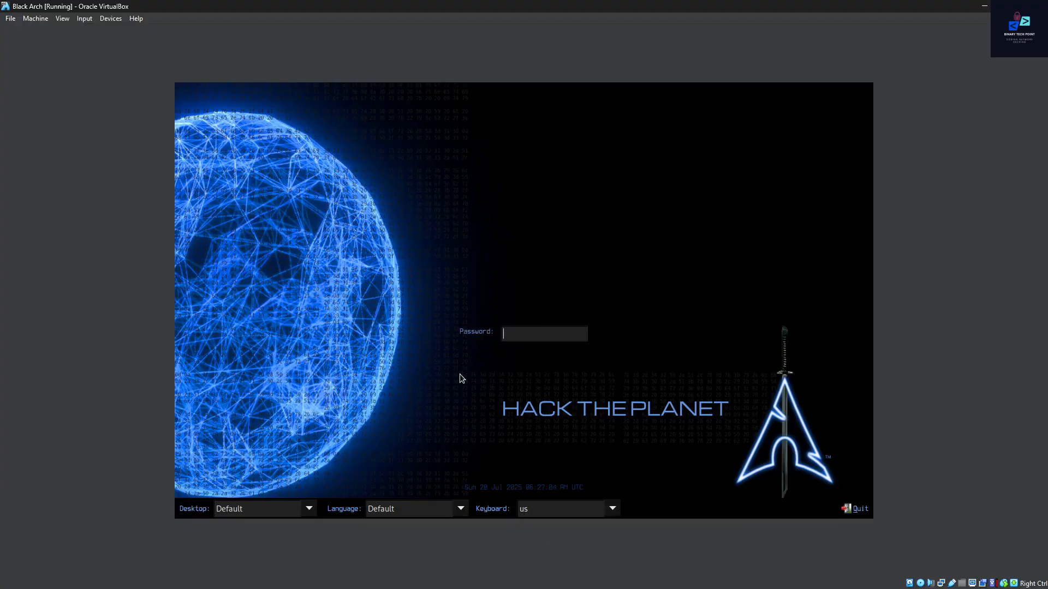
type("blackarch")
key("Return")
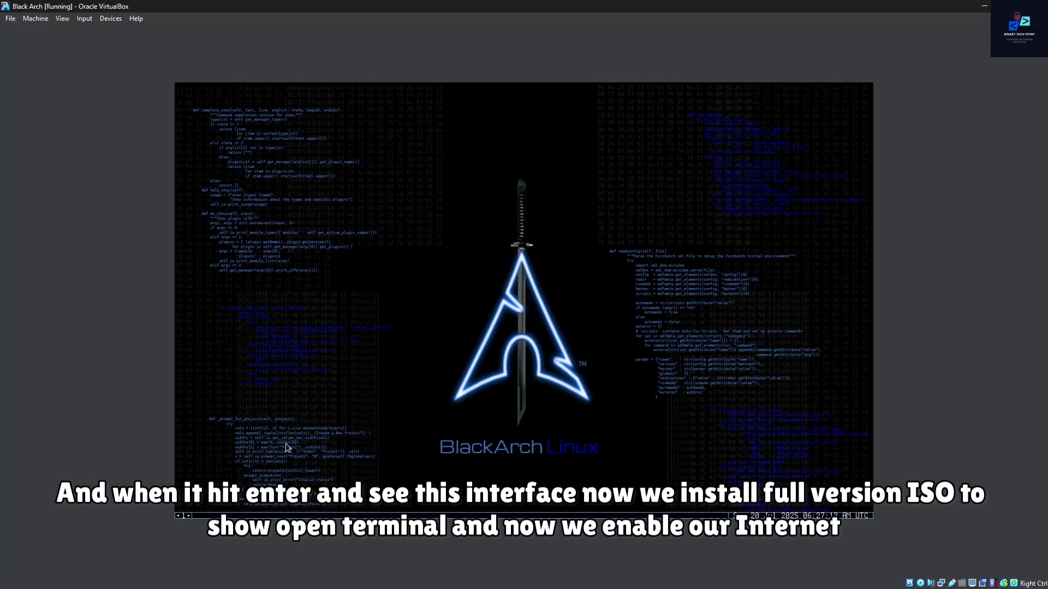
Step: Open a grey terminal on the BlackArch live desktop
right_click(290, 197)
left_click_drag(291, 198, 359, 133)
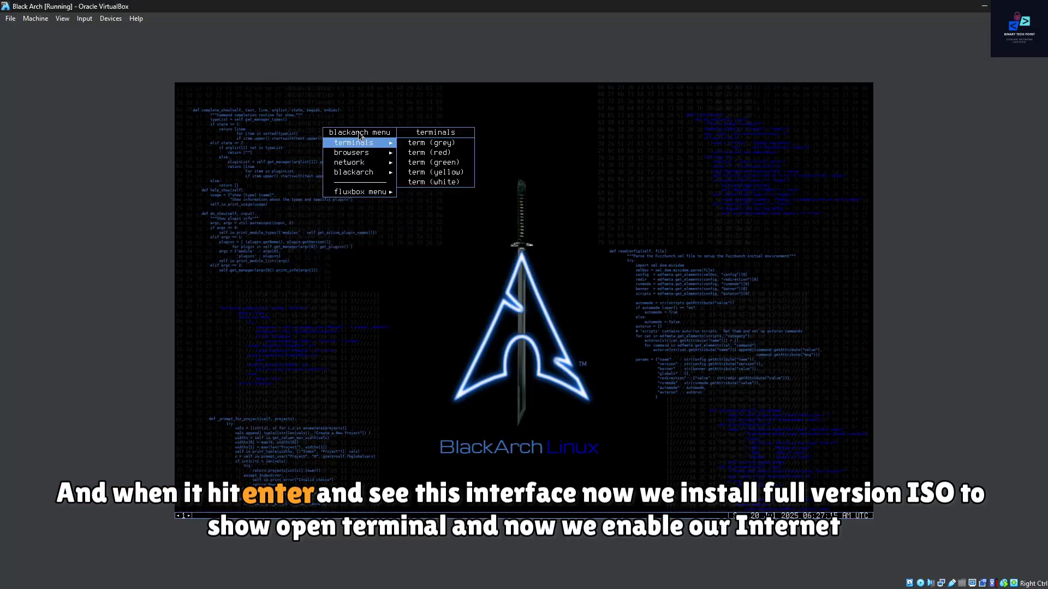
left_click(434, 143)
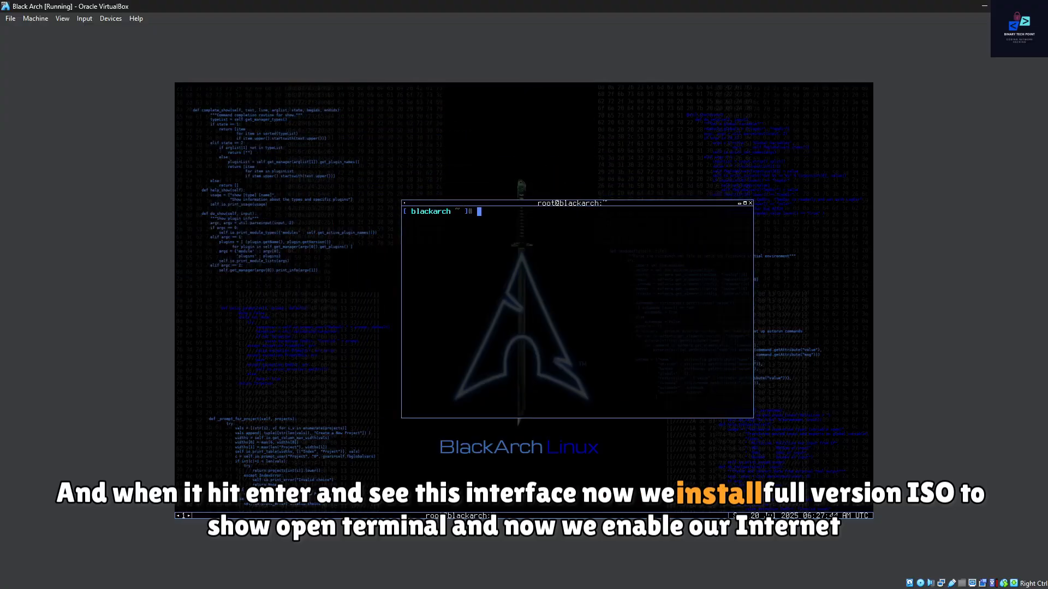
Step: Enable the DHCP client service by running systemctl enable dhcpcd in the terminal
type("sys")
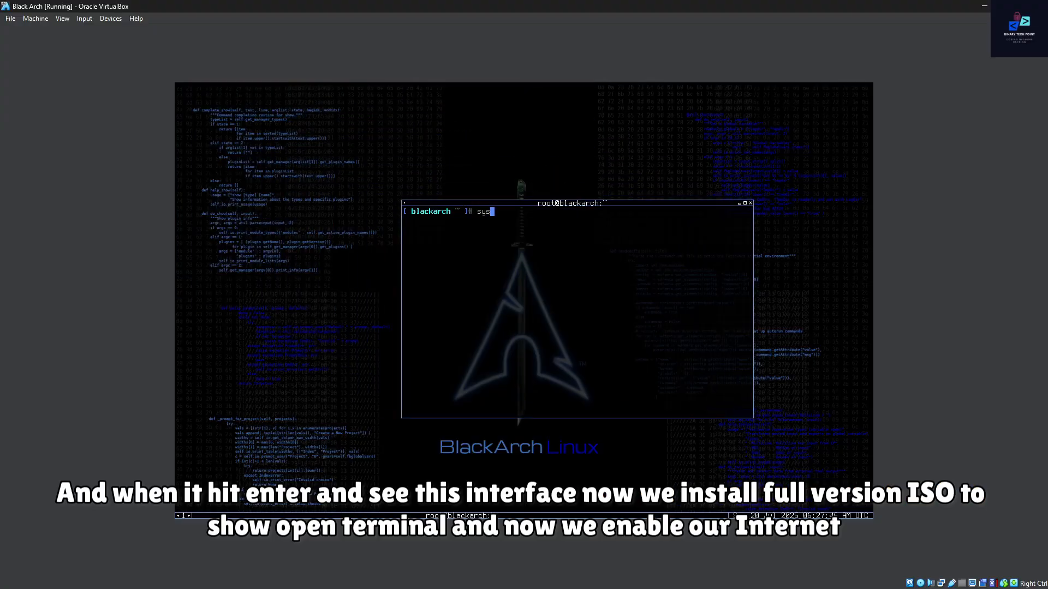
type("temc")
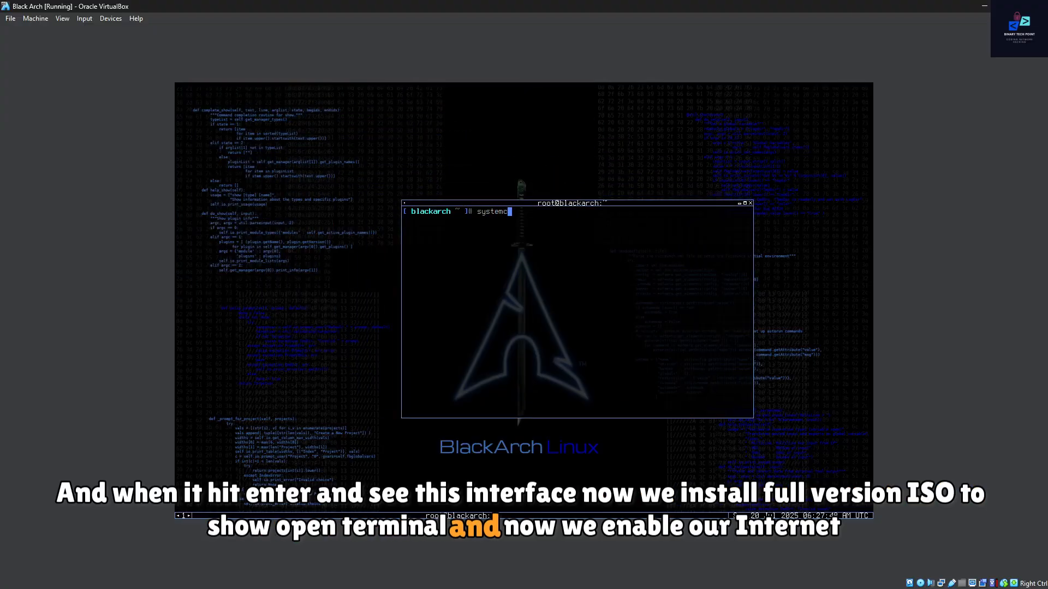
type("tl ")
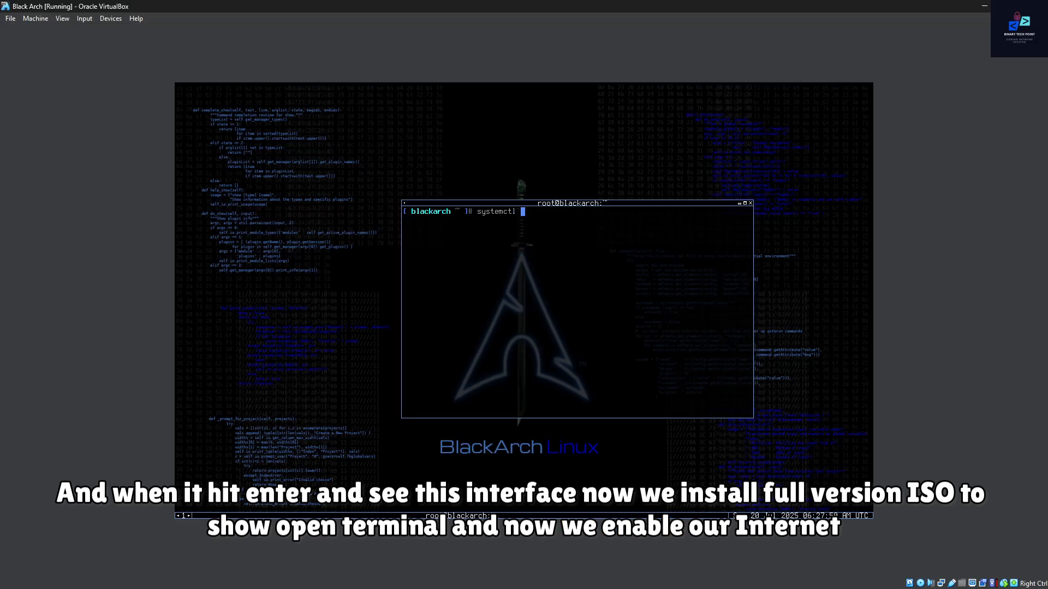
type("enab")
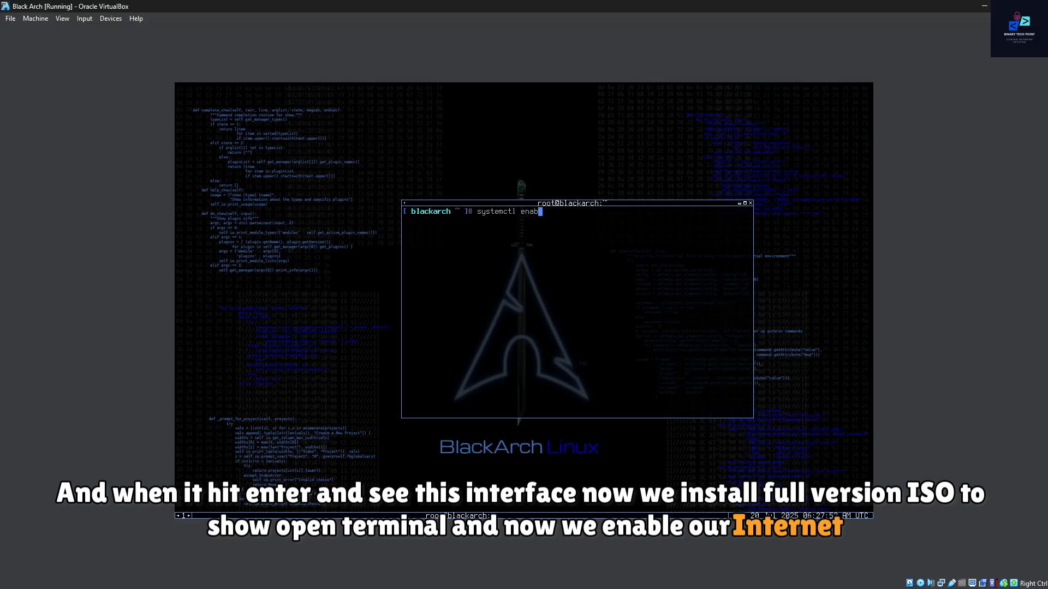
type("le d")
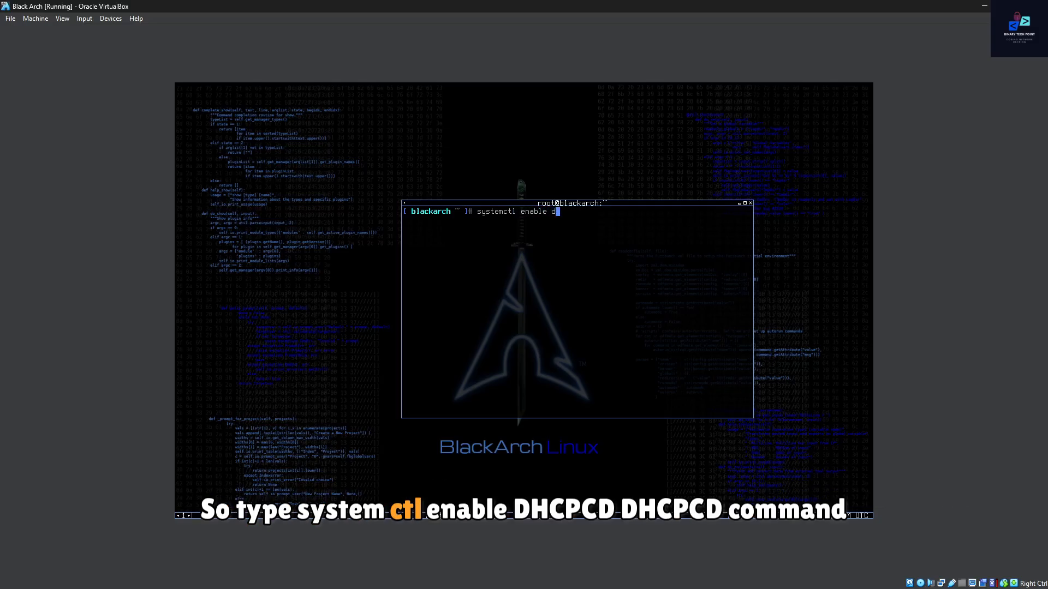
type("hcpcd")
key("Return")
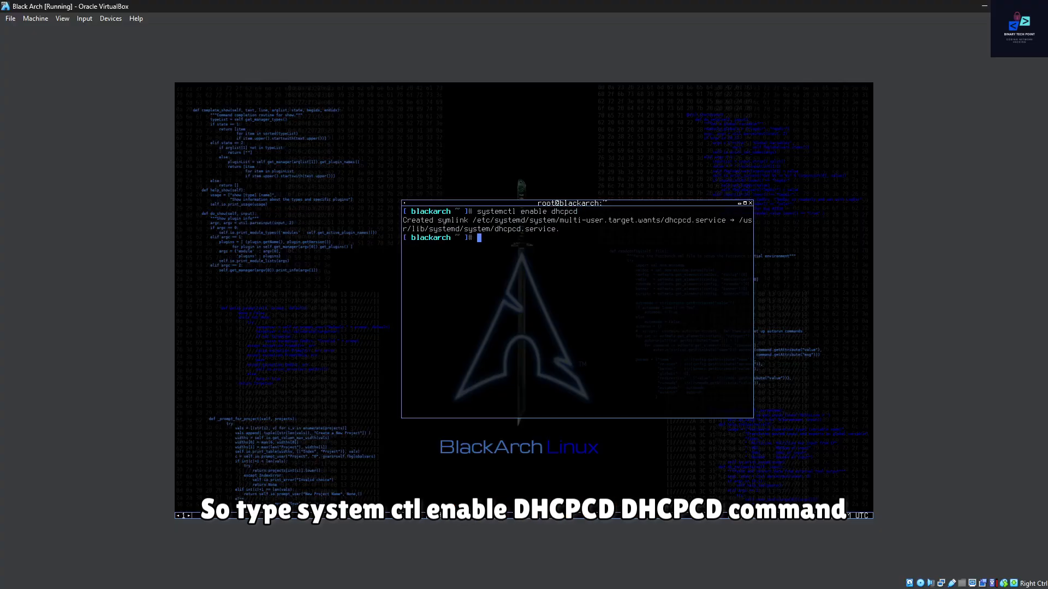
Step: Start the DHCP client service with systemctl start dhcpcd, and clear the terminal
key("Left")
key("Left")
key("Left")
key("Left")
key("Left")
key("Left")
key("Left")
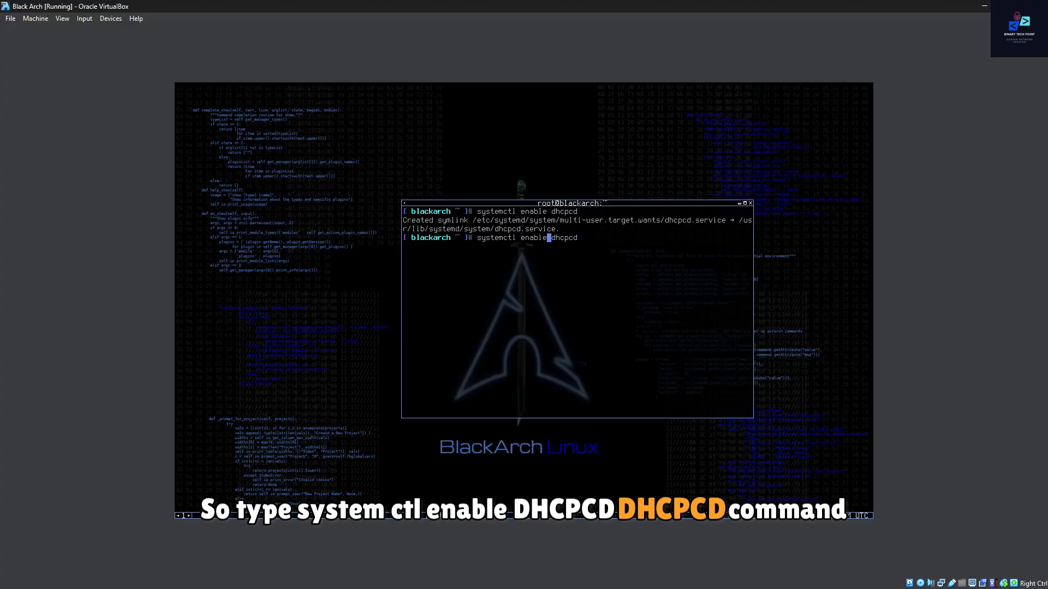
key("BackSpace")
key("BackSpace")
key("BackSpace")
key("BackSpace")
key("BackSpace")
key("BackSpace")
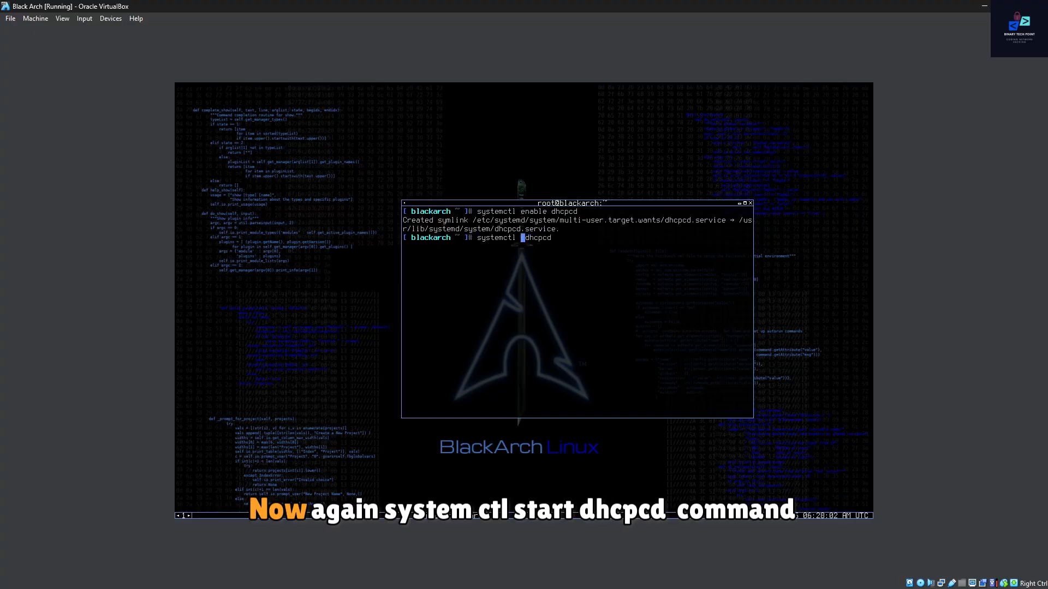
type("start")
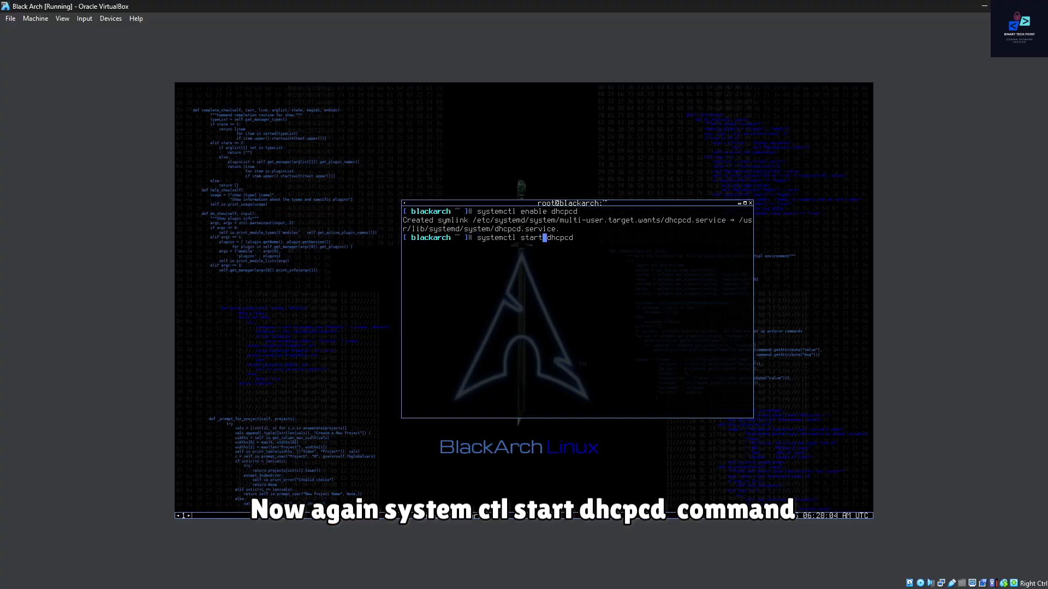
key("Return")
type("clear")
key("Return")
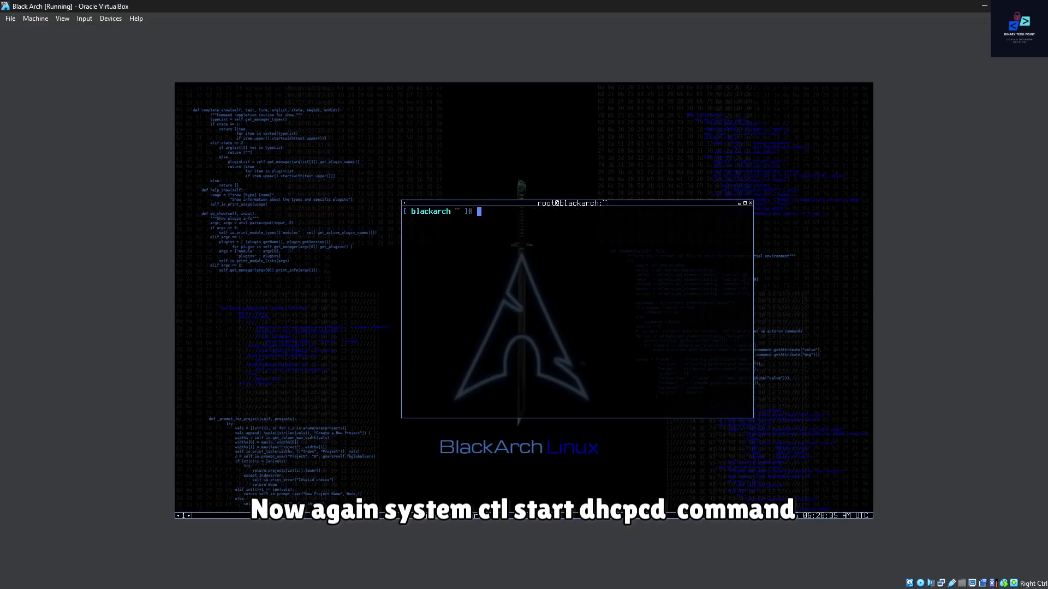
Step: Synchronize the package databases by running pacman -Syy
type("pacman")
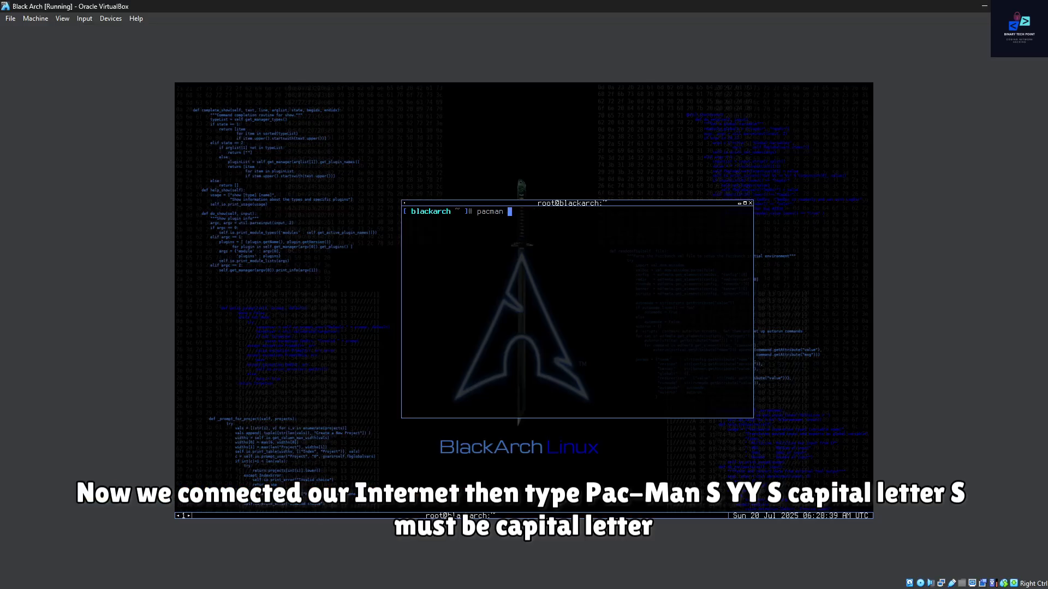
type(" -Syy")
key("Return")
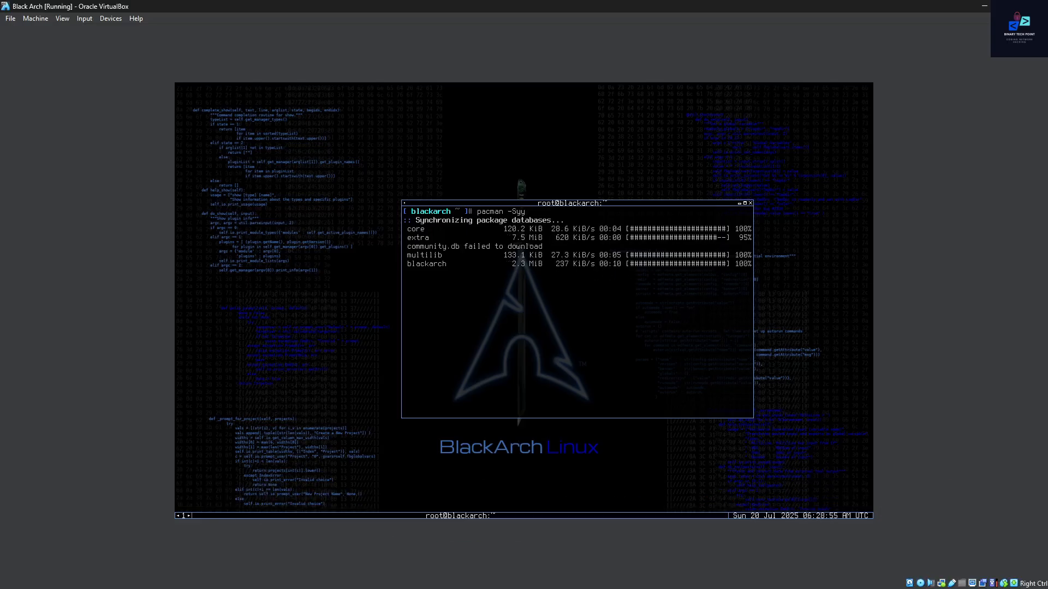
Step: Clear the terminal, launch the installer by running blackarch-install, and move the terminal window higher on the desktop
key("ctrl+l")
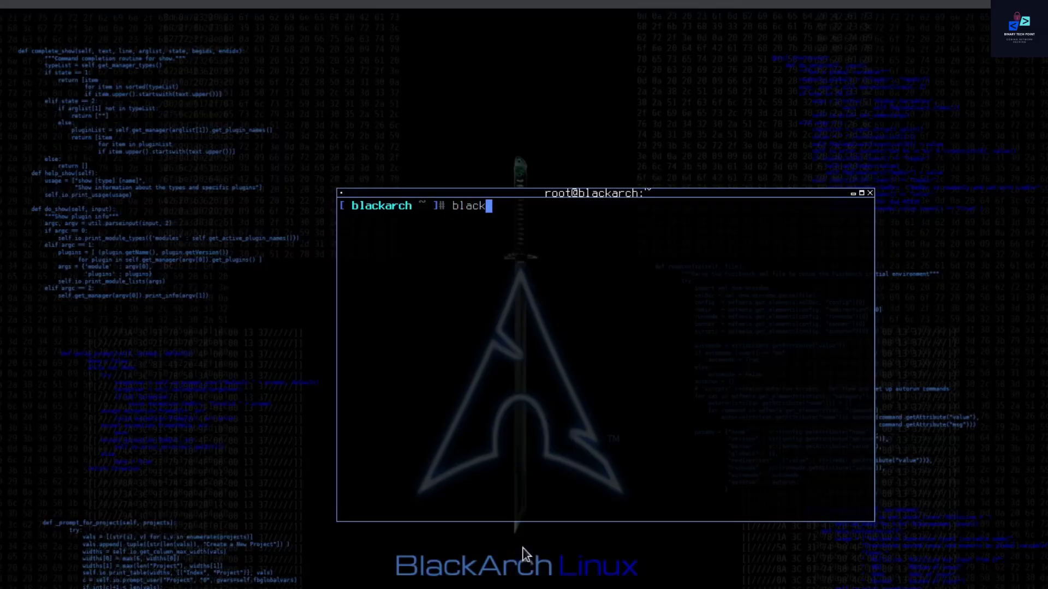
type("blackarch")
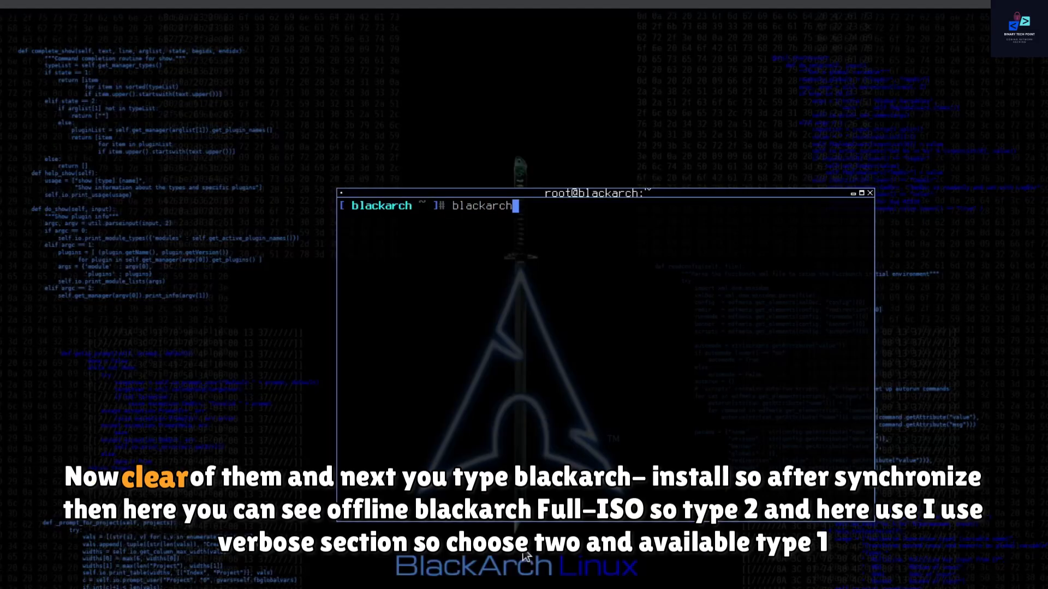
type("-install")
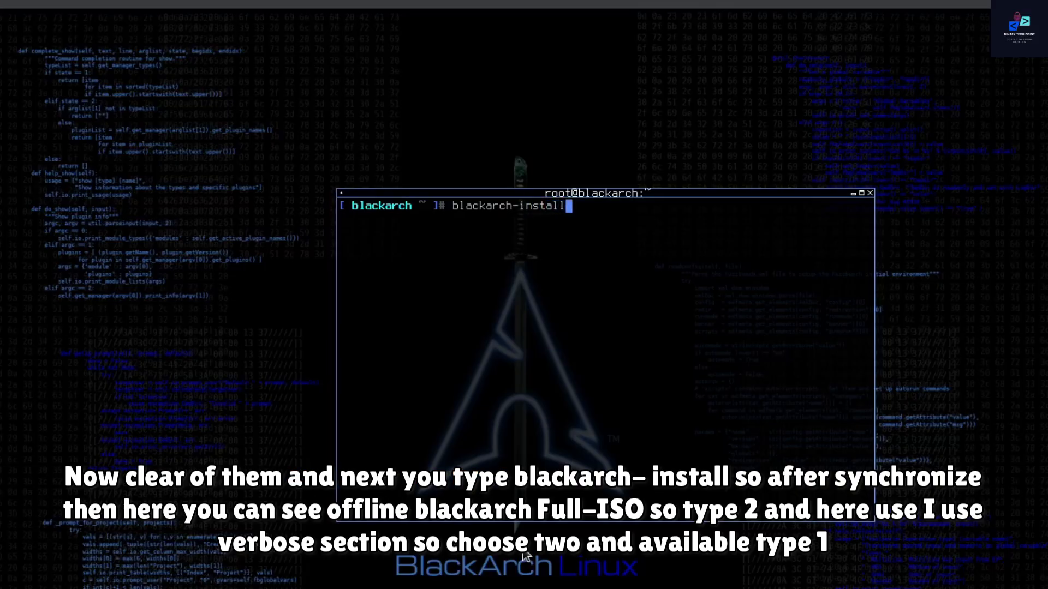
key("Return")
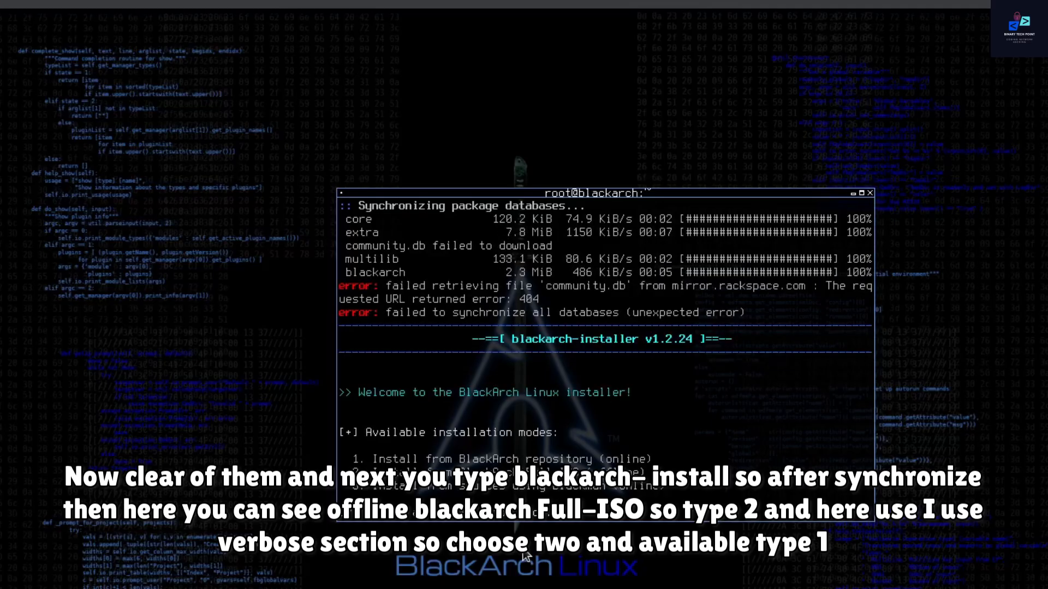
left_click_drag(554, 193, 533, 111)
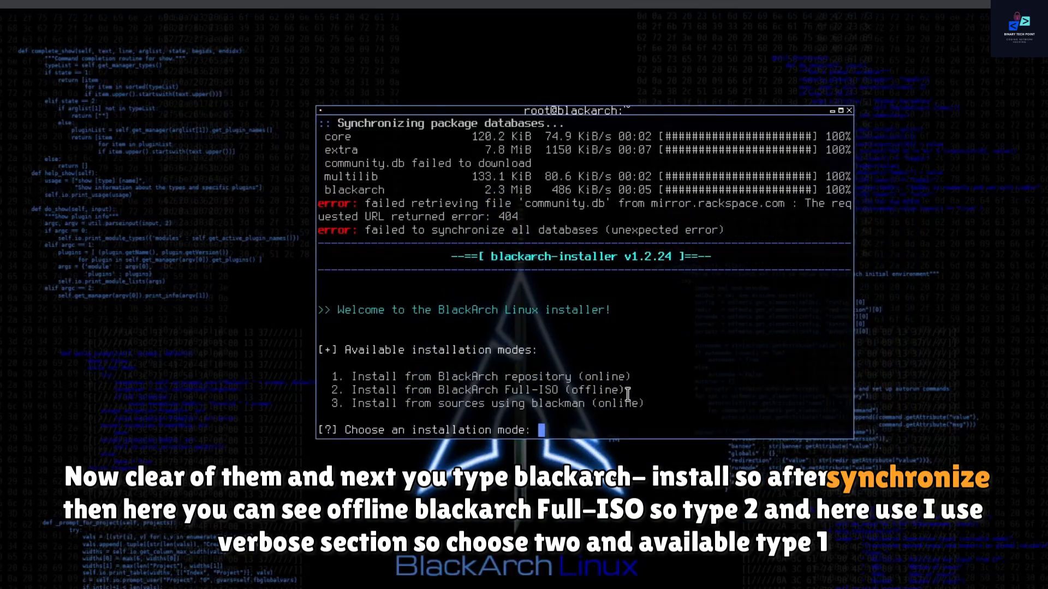
Step: Choose installation mode 2, Install from BlackArch Full-ISO (offline)
left_click_drag(625, 391, 342, 391)
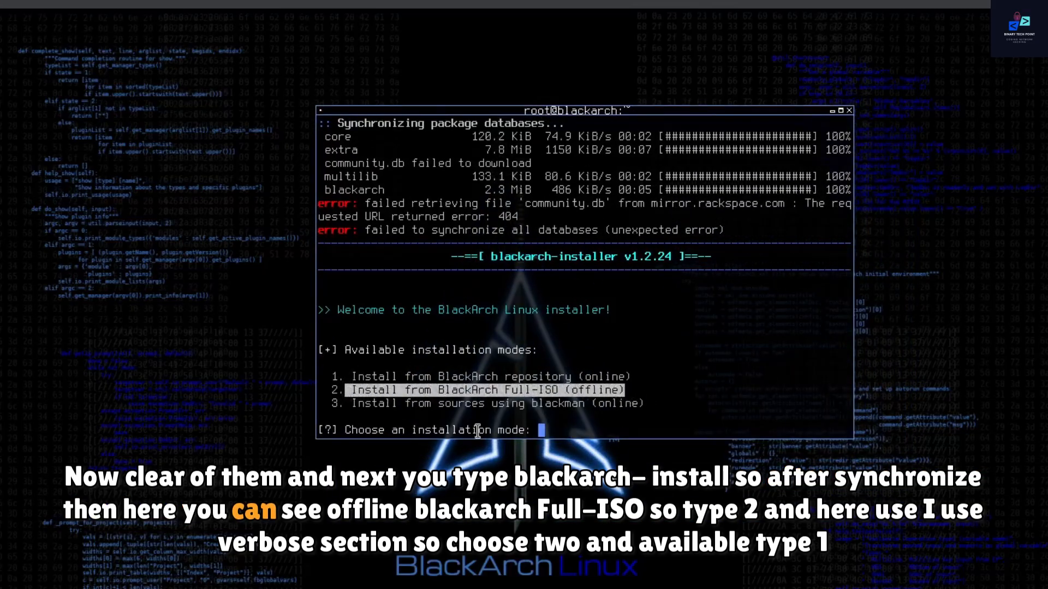
left_click(559, 426)
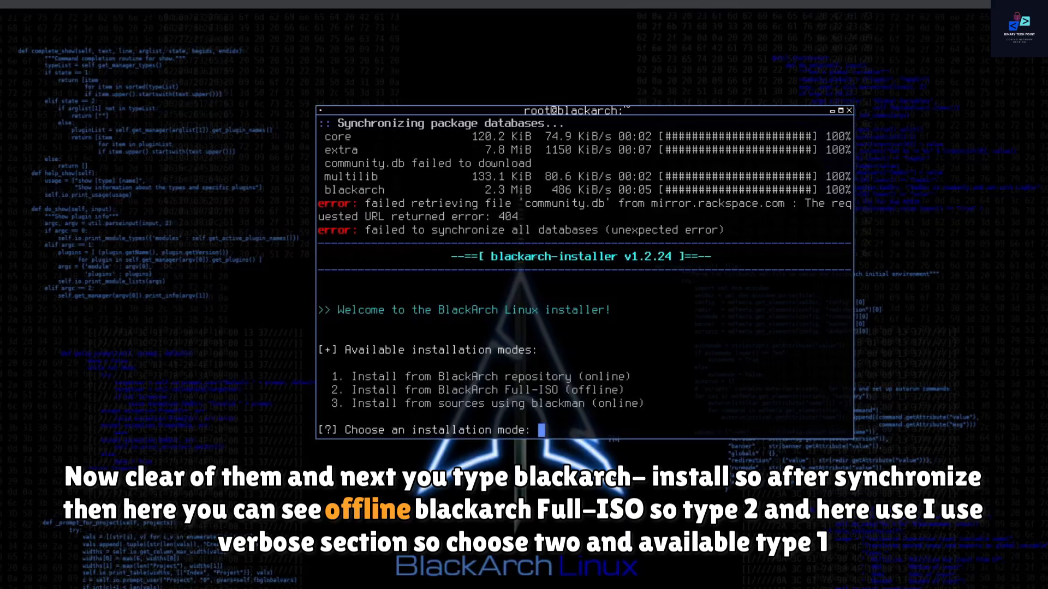
type("2")
key("Return")
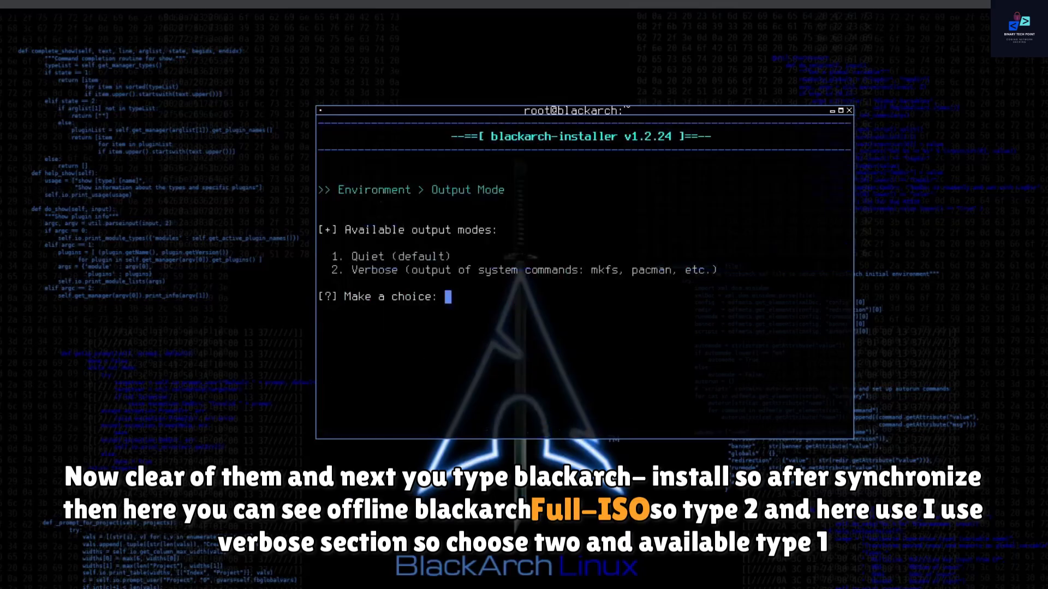
Step: Choose output mode 2, Verbose, so the installer shows the output of system commands
left_click_drag(344, 268, 715, 271)
left_click(678, 304)
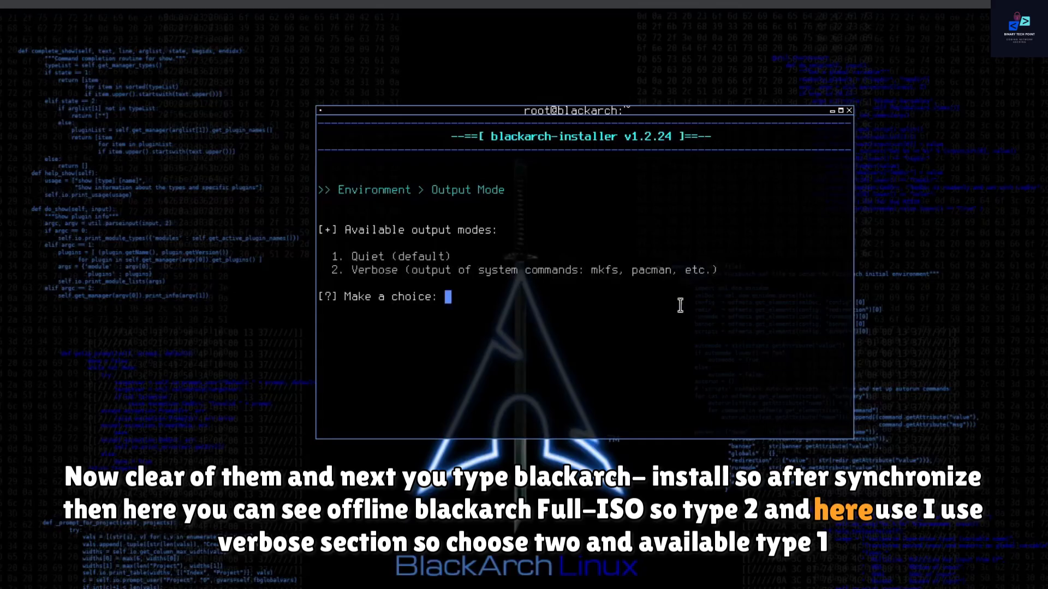
type("2")
key("Return")
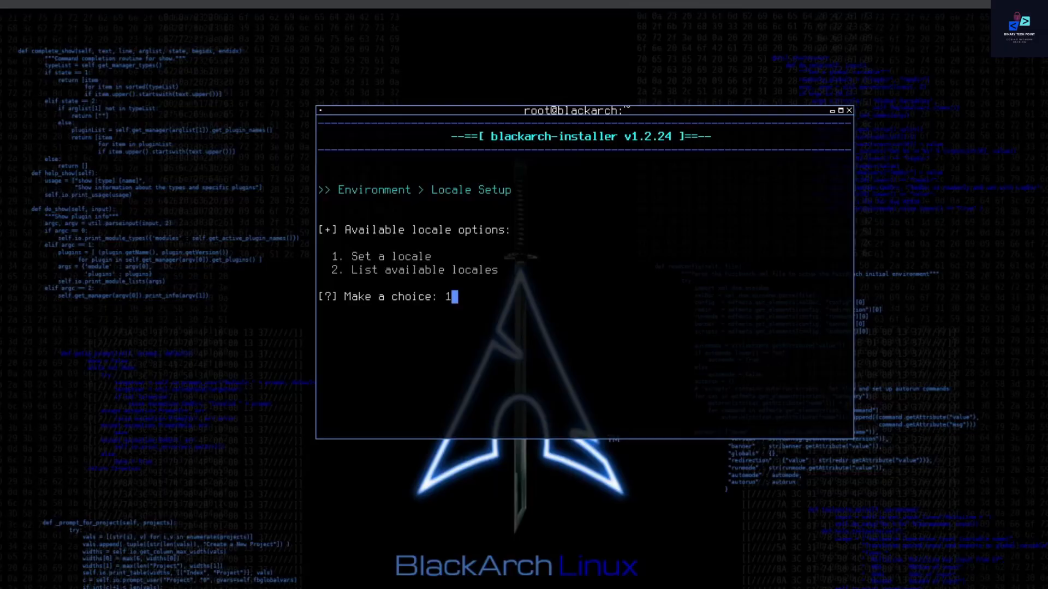
Step: Choose option 1 to set a locale and option 1 to set a keymap, accepting the default for each
key("Return")
key("Return")
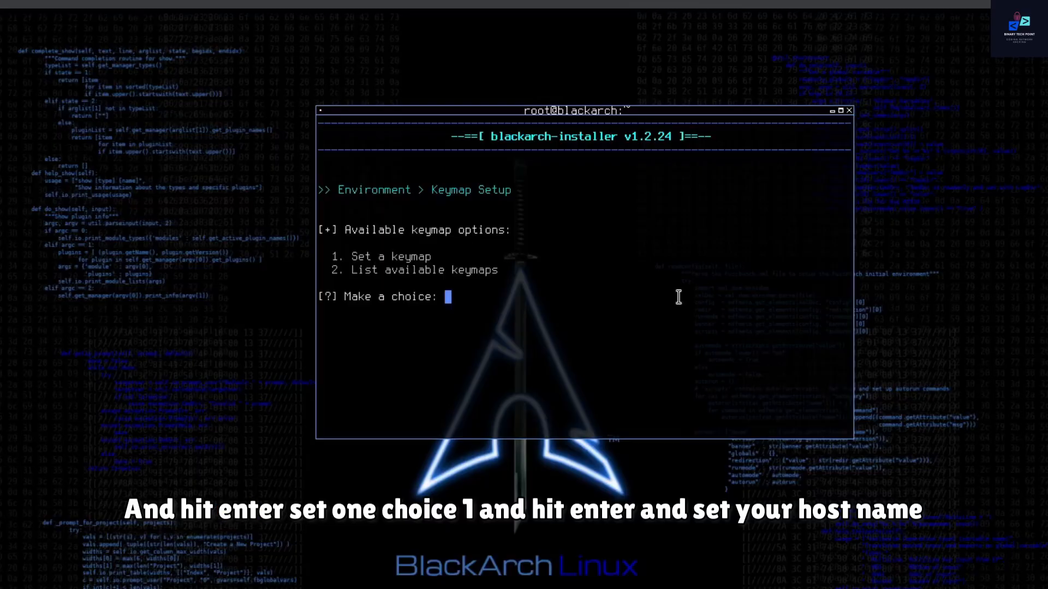
type("1")
key("Return")
key("Return")
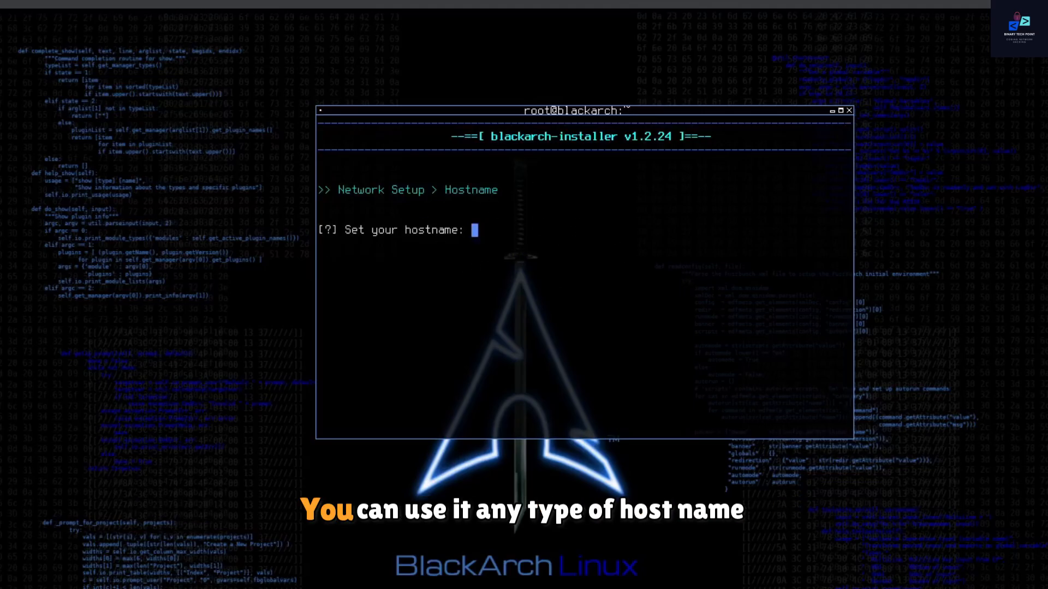
Step: Set the hostname to dark and choose sda as the installation hard drive
type("dark")
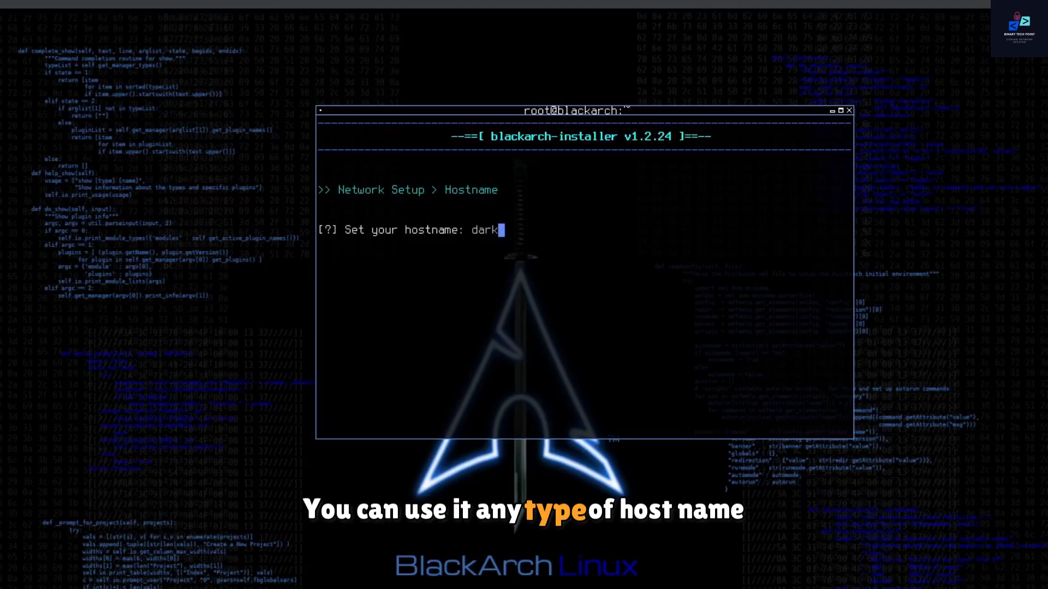
key("Return")
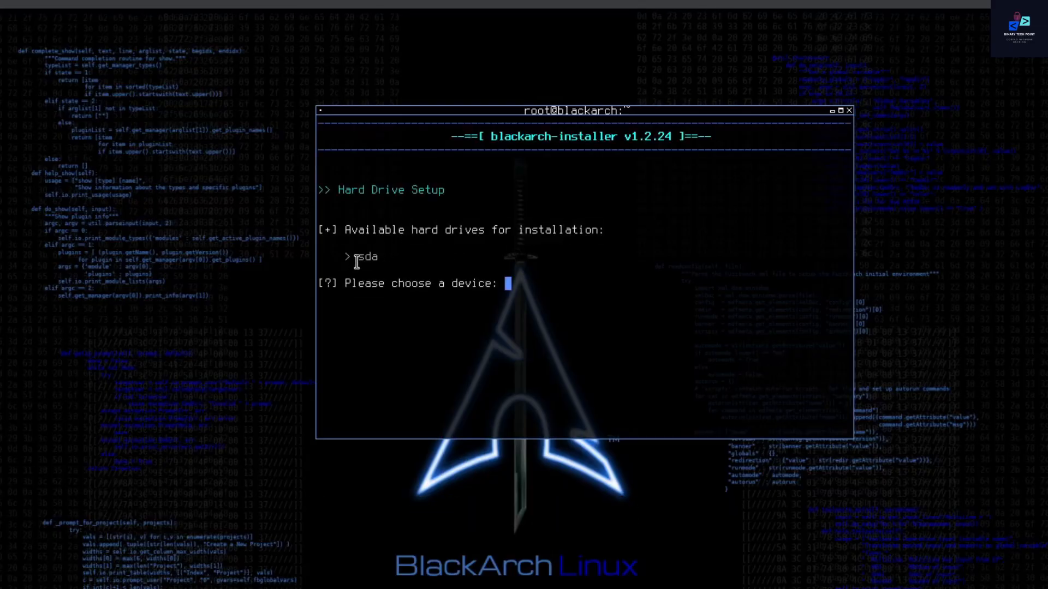
left_click_drag(358, 259, 419, 257)
left_click(537, 280)
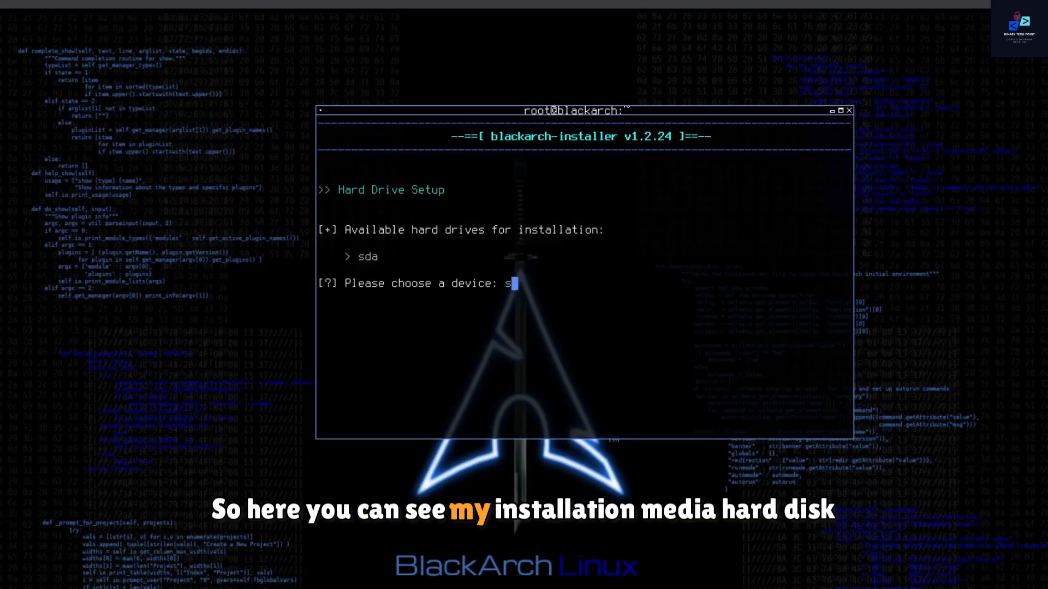
type("sda")
key("Return")
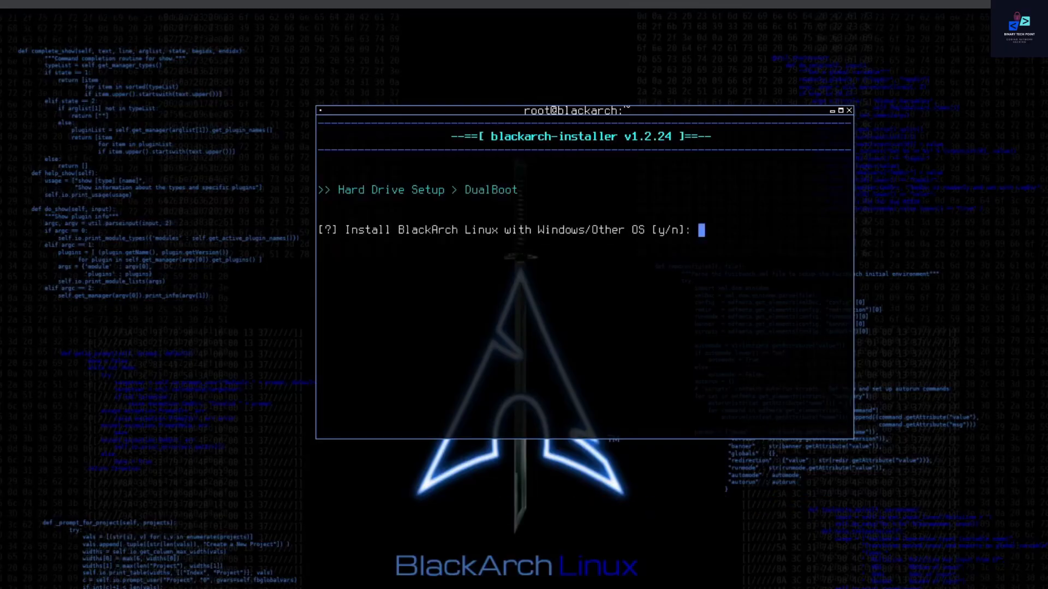
Step: Answer n to decline installing BlackArch Linux alongside Windows or another OS
left_click_drag(376, 230, 592, 233)
left_click(732, 260)
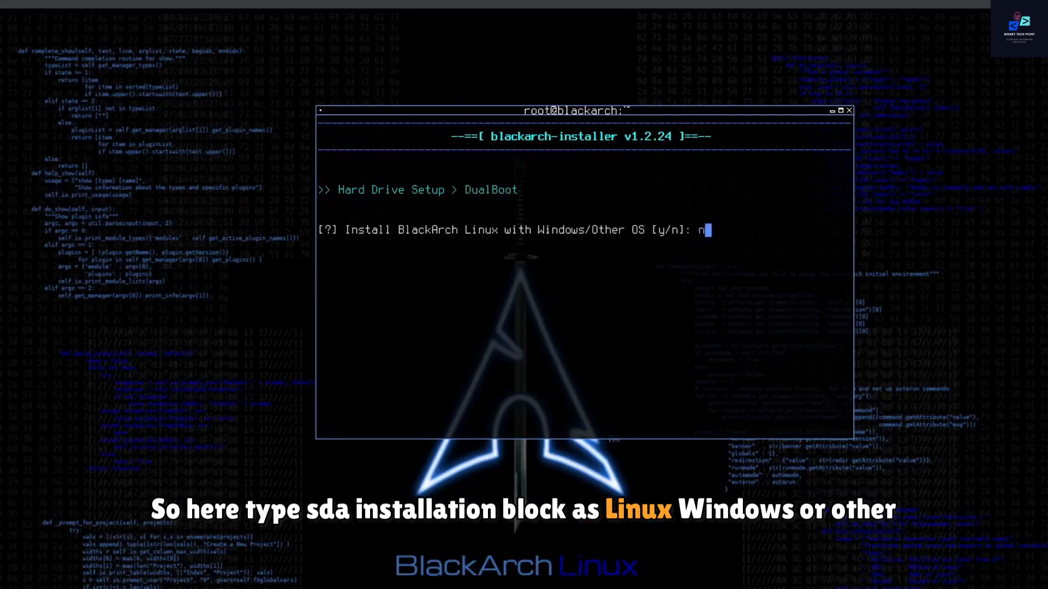
type("n")
key("Return")
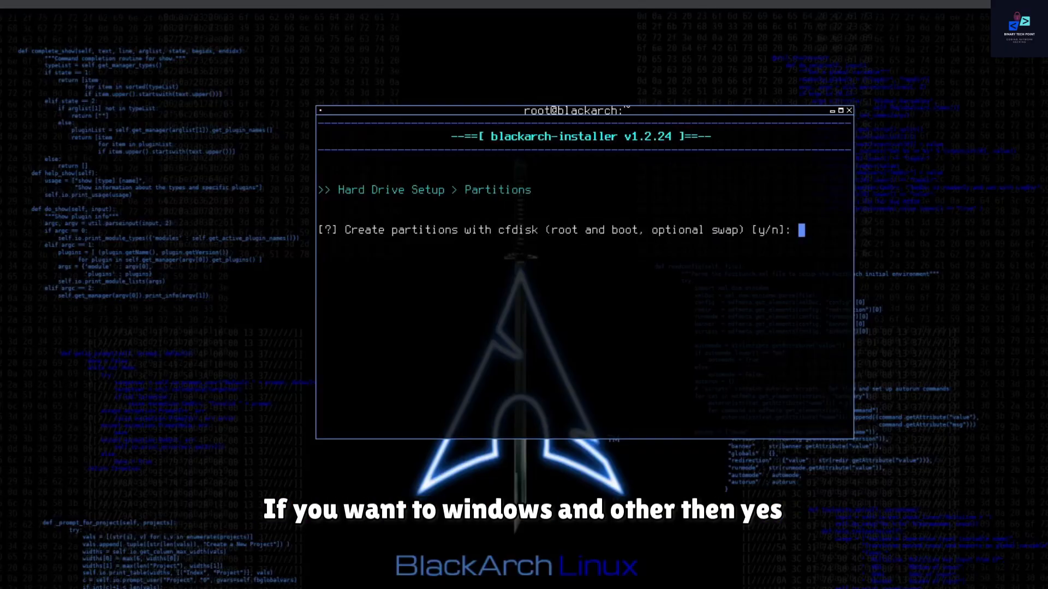
Step: Answer y to create the root, boot and optional swap partitions with cfdisk
left_click_drag(426, 232, 660, 232)
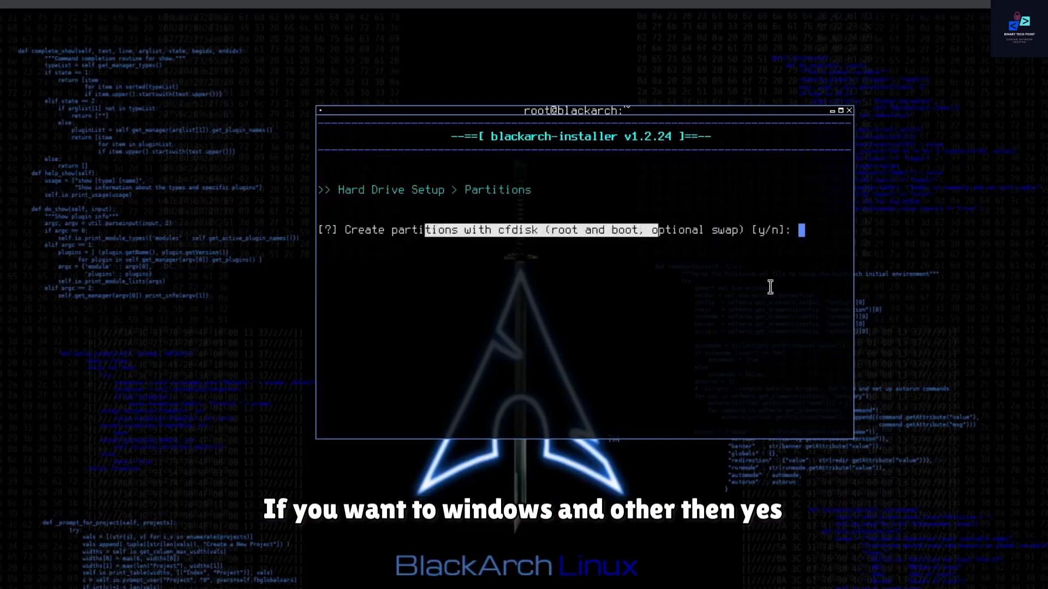
left_click(767, 288)
type("y")
key("Return")
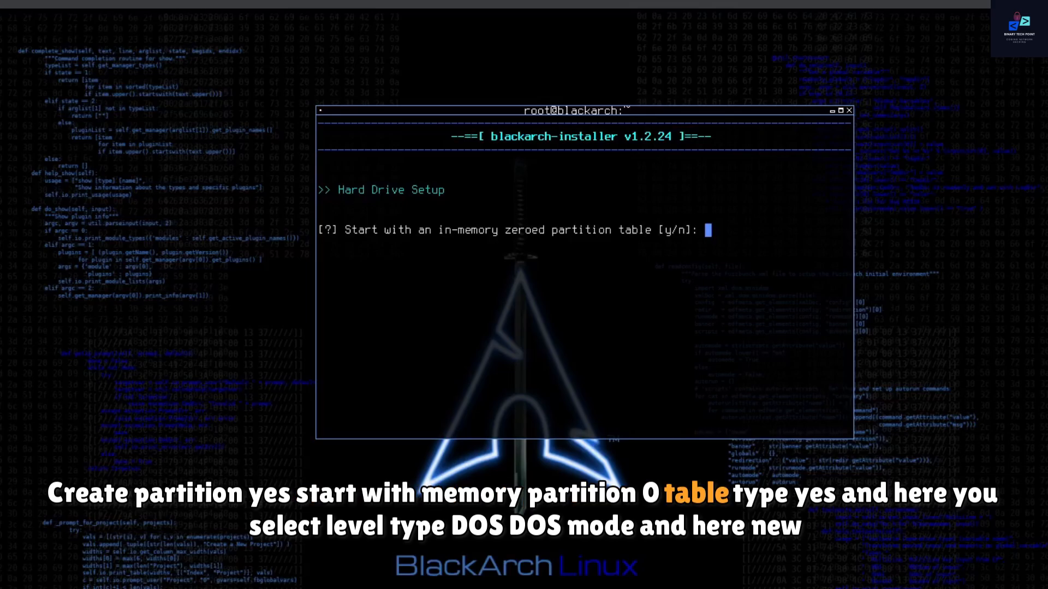
Step: Start with an in-memory zeroed partition table and select dos as its label type
type("y")
key("Return")
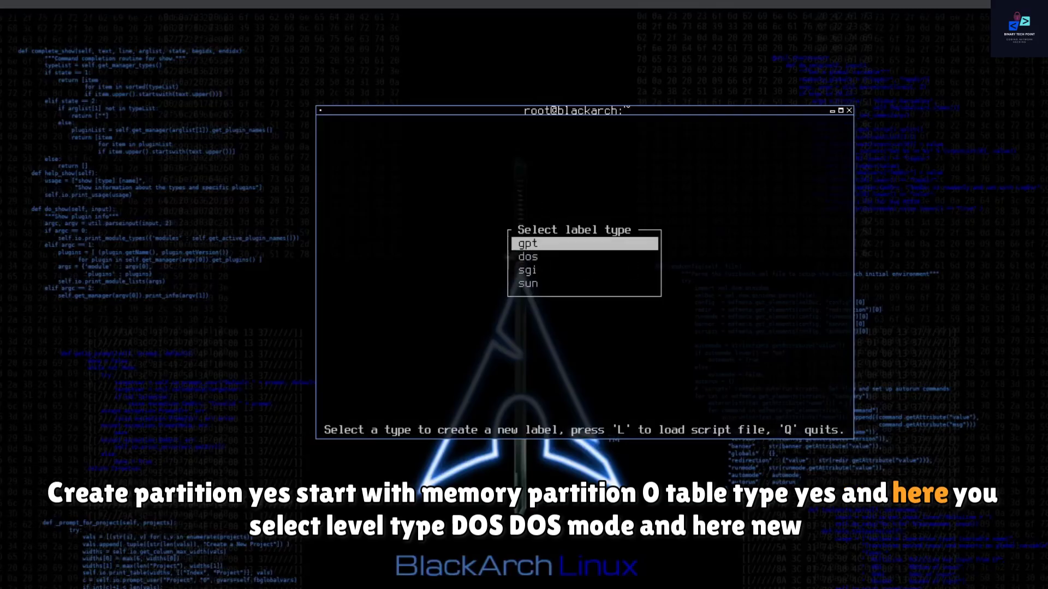
key("Down")
key("Return")
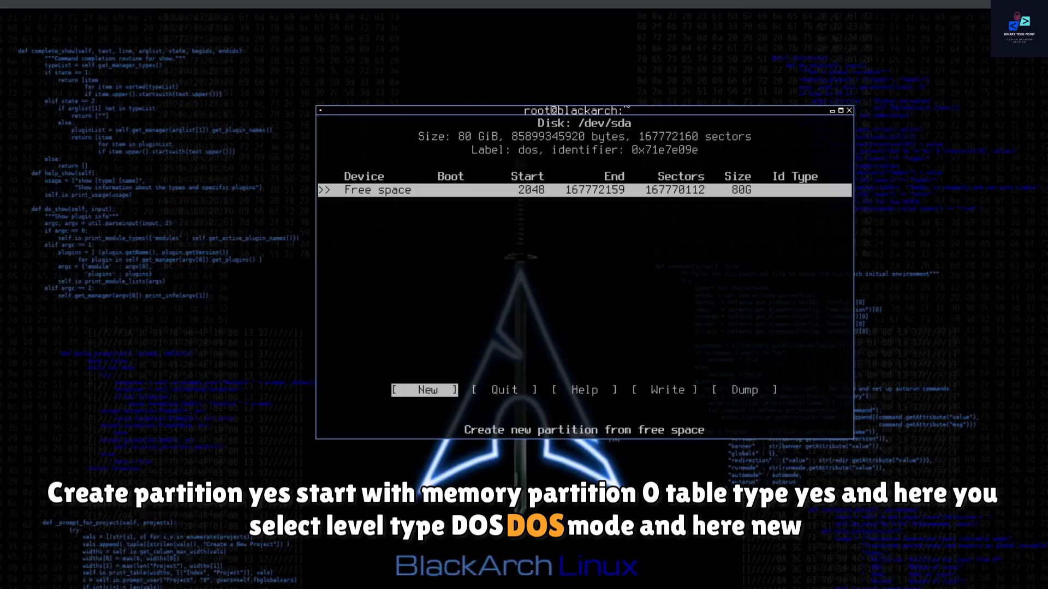
Step: Create a 2G primary partition from the free space on /dev/sda for boot
key("Return")
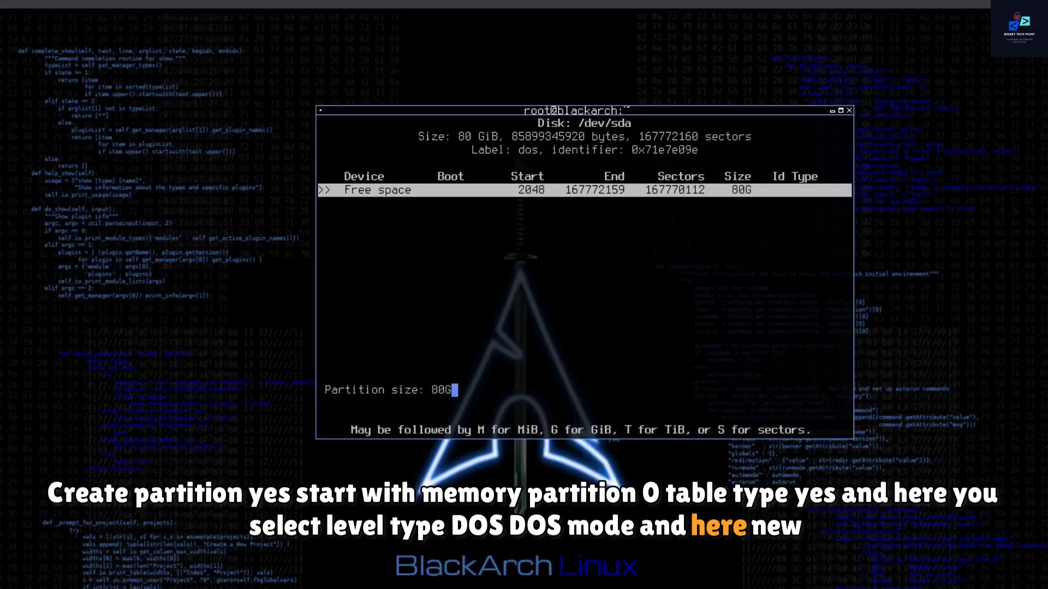
key("Left")
key("Left")
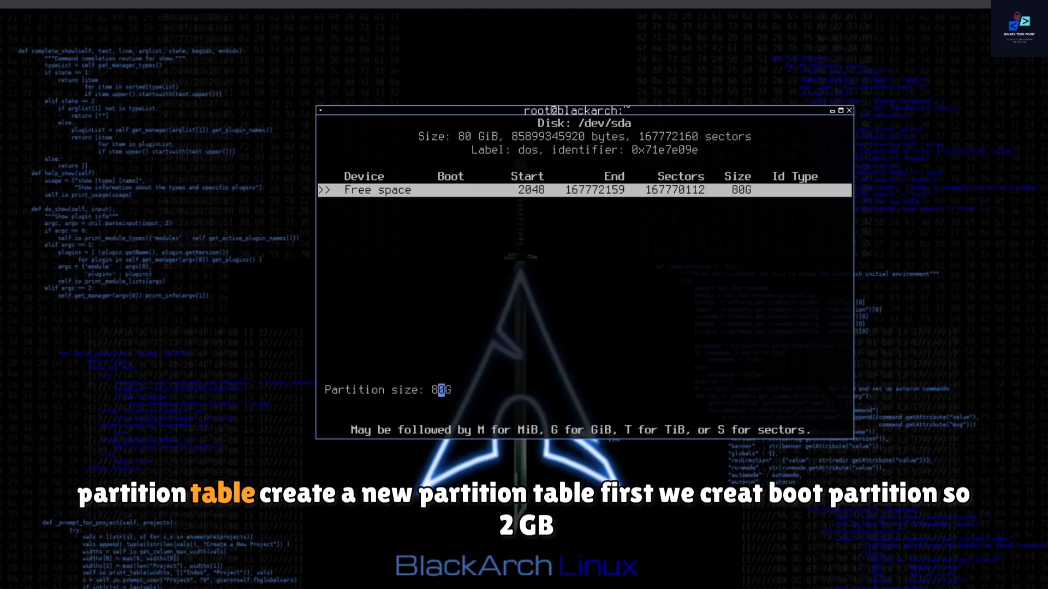
key("BackSpace")
key("Delete")
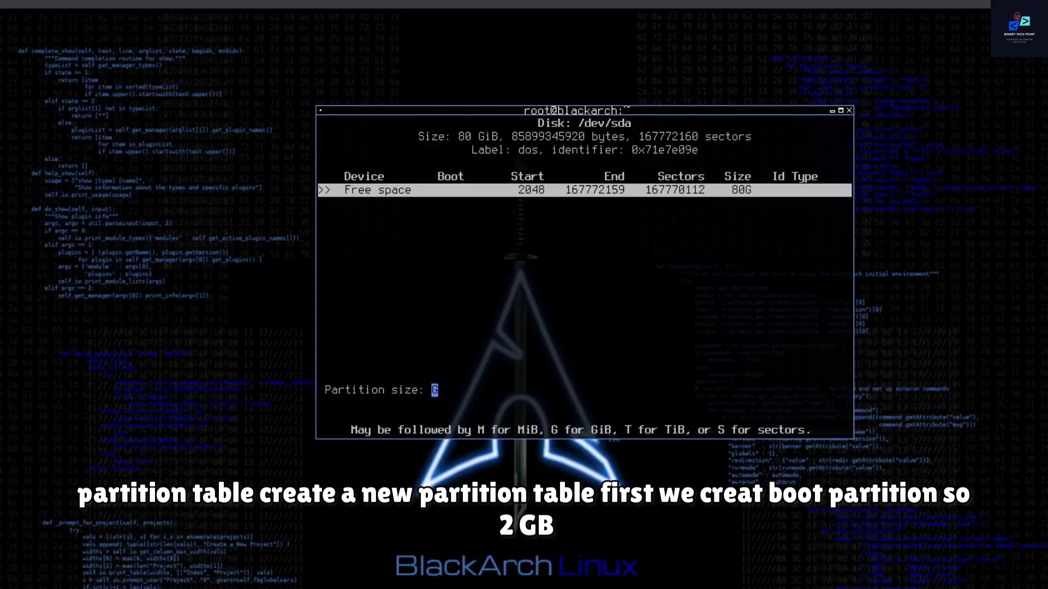
type("2")
key("Return")
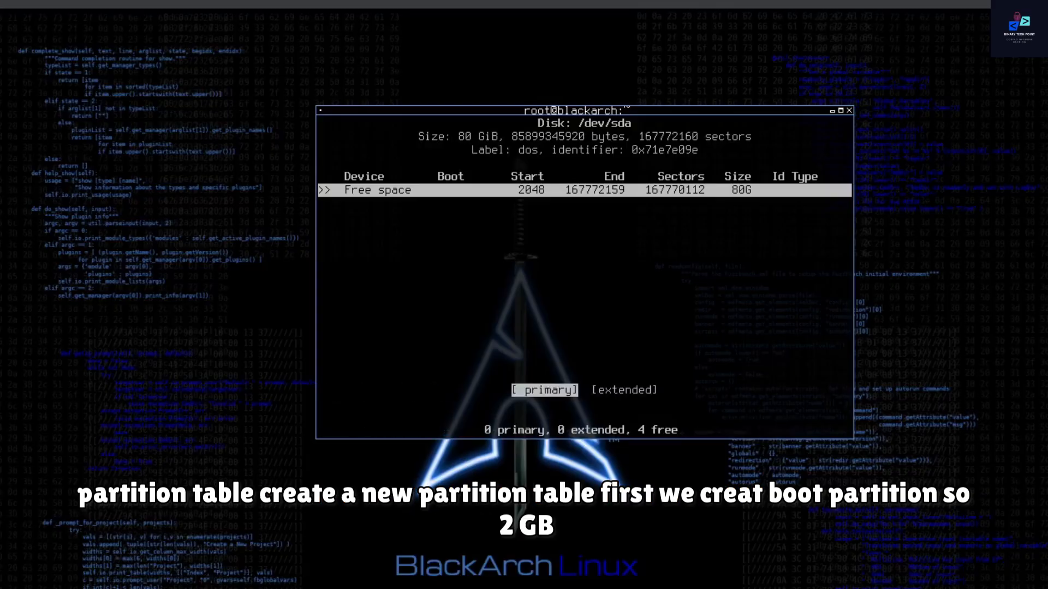
key("Return")
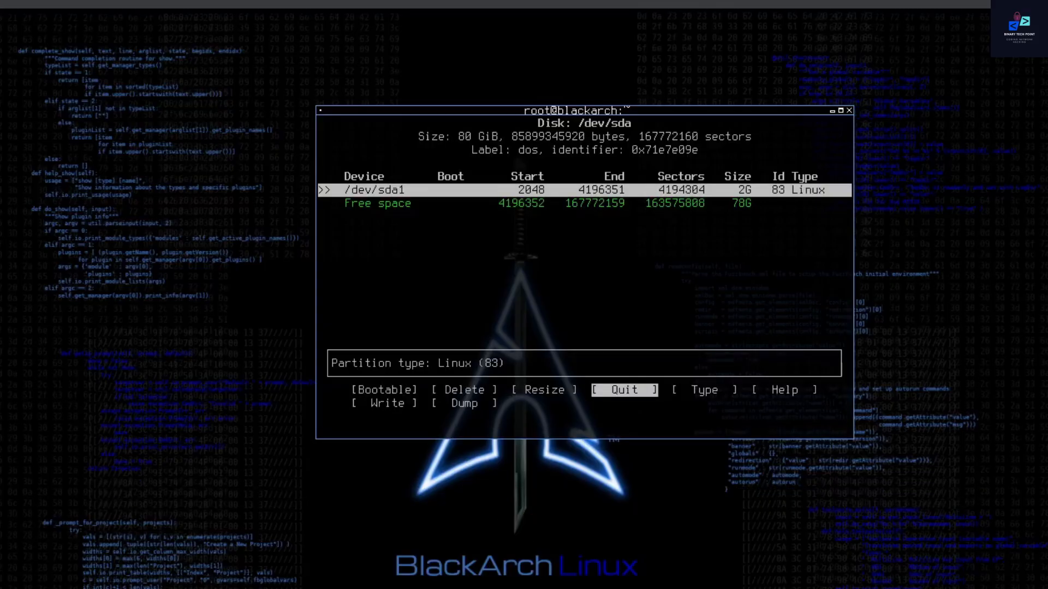
Step: Turn on the bootable flag of the /dev/sda1 partition
key("Left")
key("Left")
key("Left")
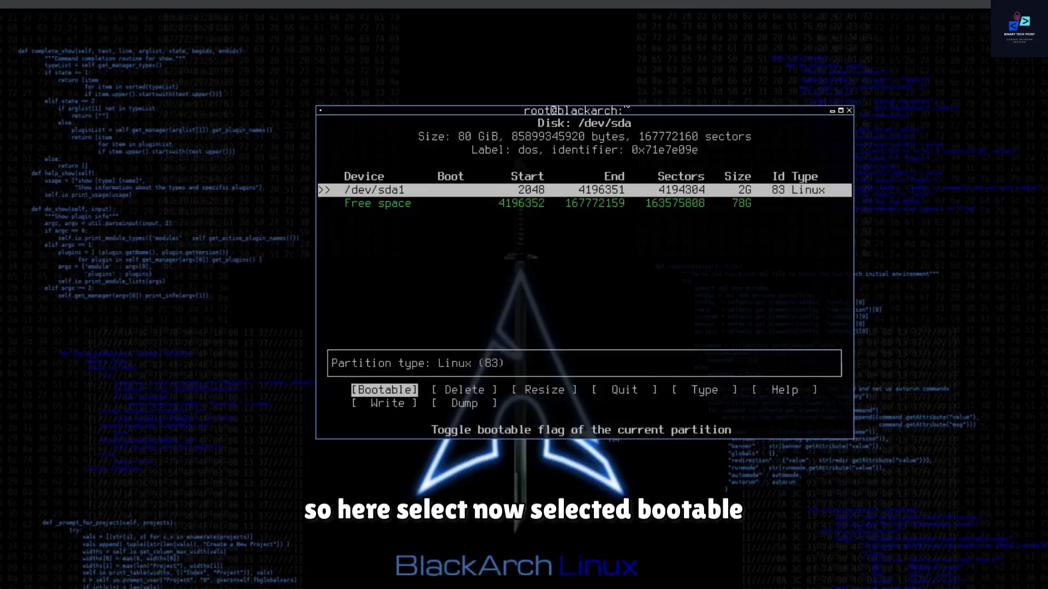
key("Return")
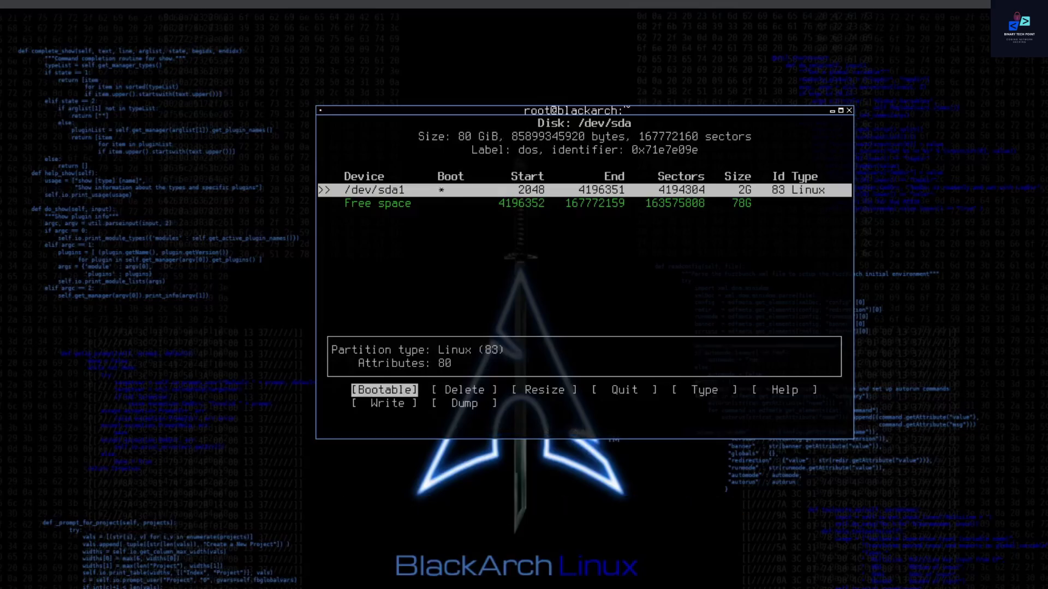
key("Right")
key("Right")
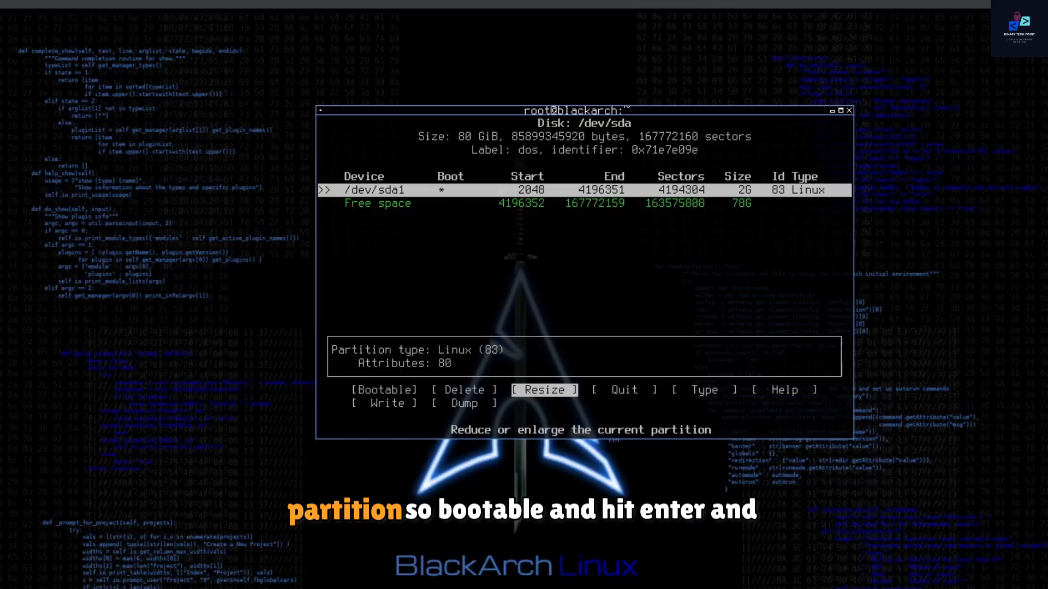
Step: Create a 74G primary partition from the remaining free space for root
key("Down")
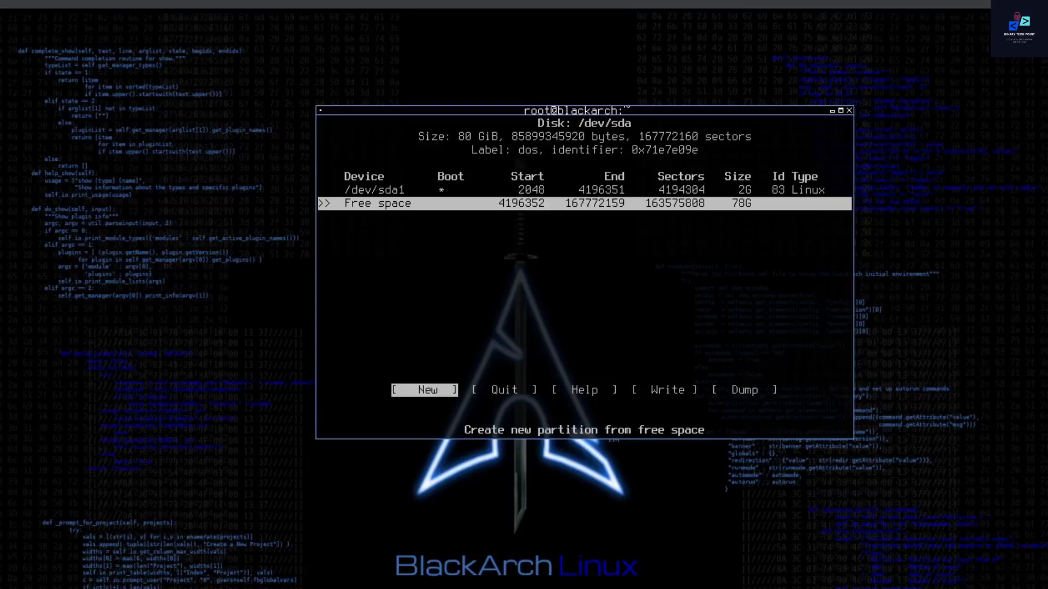
key("Return")
key("Left")
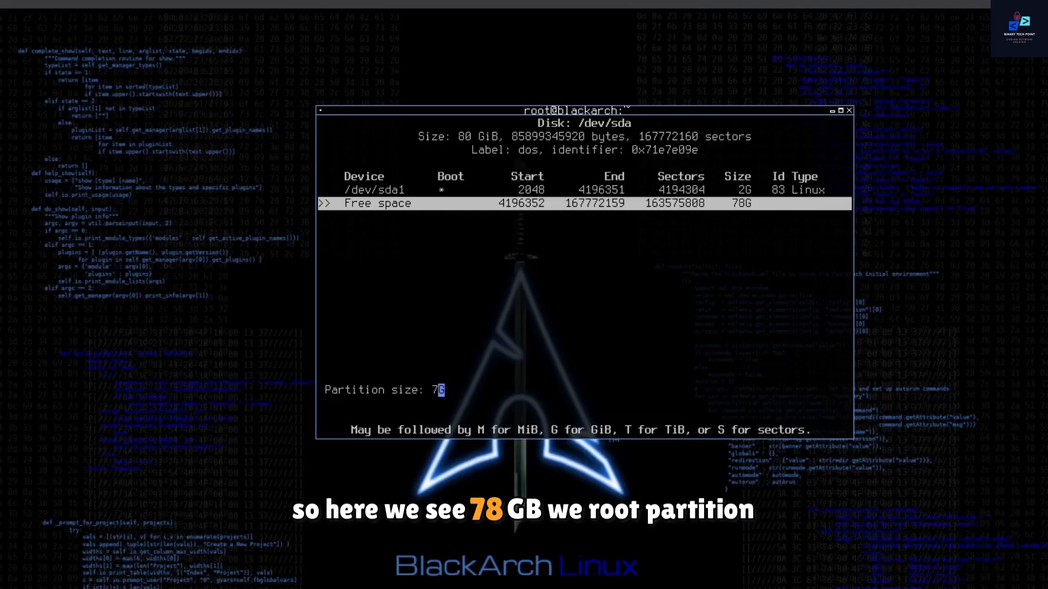
key("Delete")
type("4")
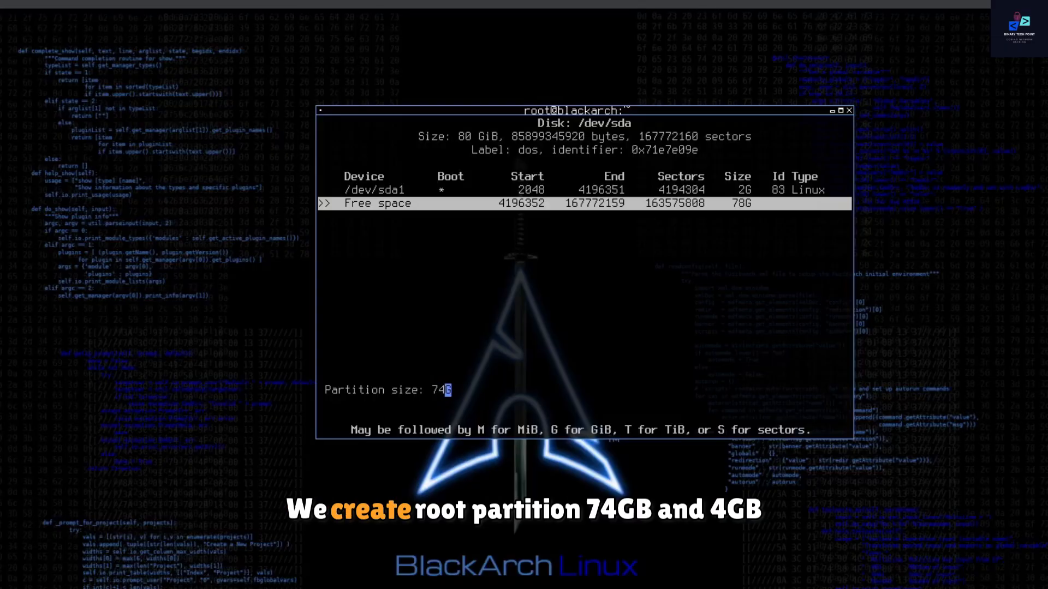
key("Return")
key("Return")
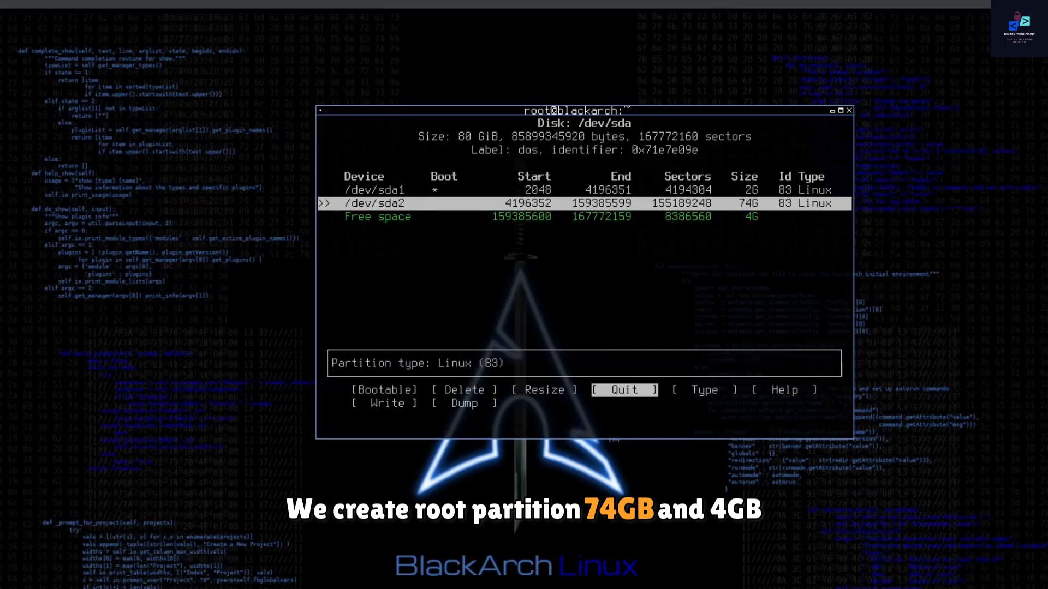
Step: Create a 4G primary partition from the remaining free space for swap
key("Right")
key("Down")
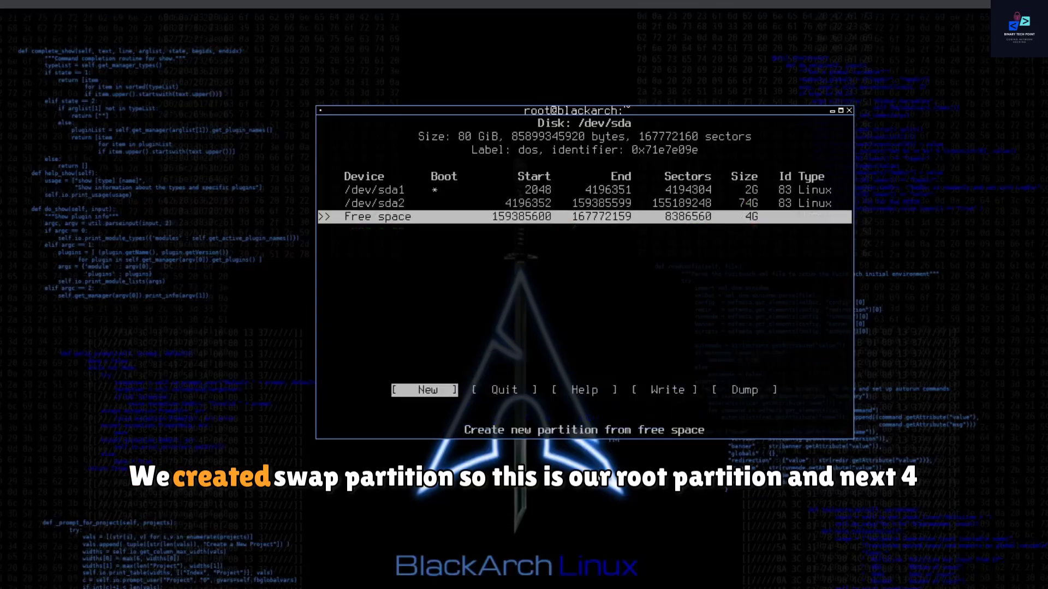
key("Return")
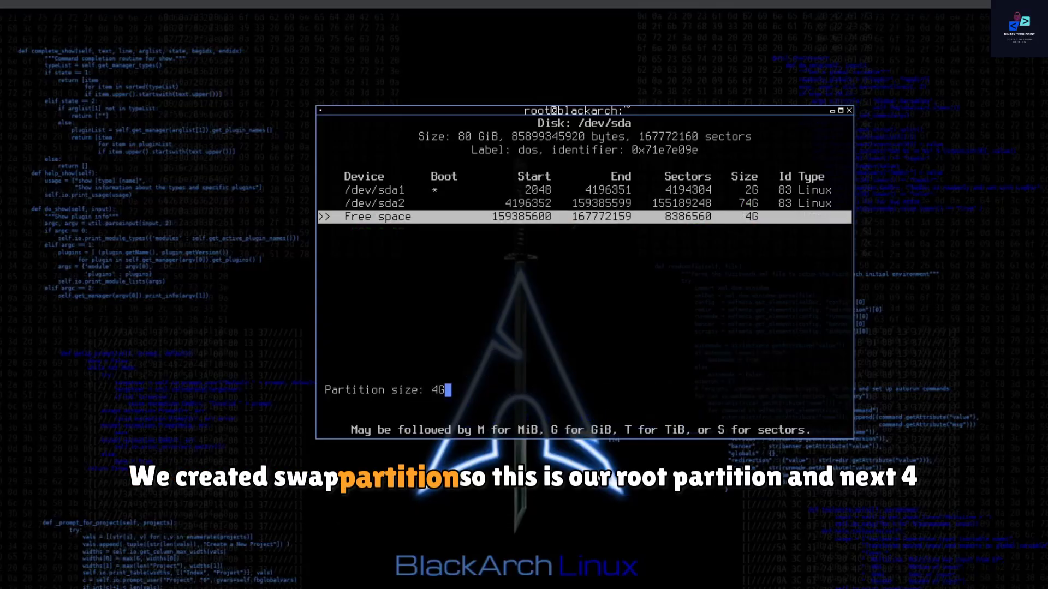
key("Return")
Step: Change the type of the /dev/sda3 partition to 82 Linux swap / Solaris
key("Return")
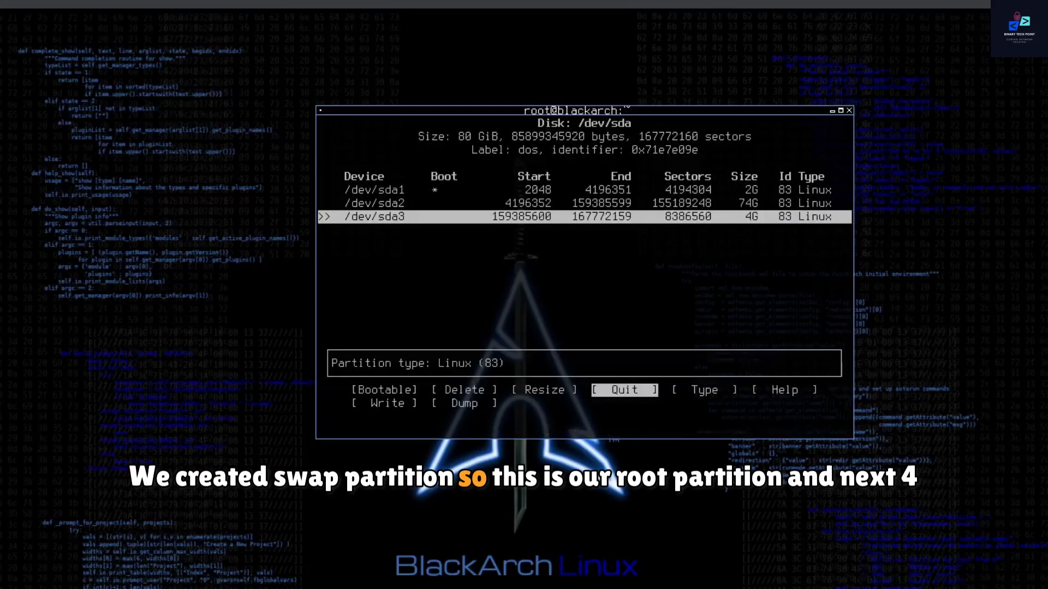
key("Right")
key("Return")
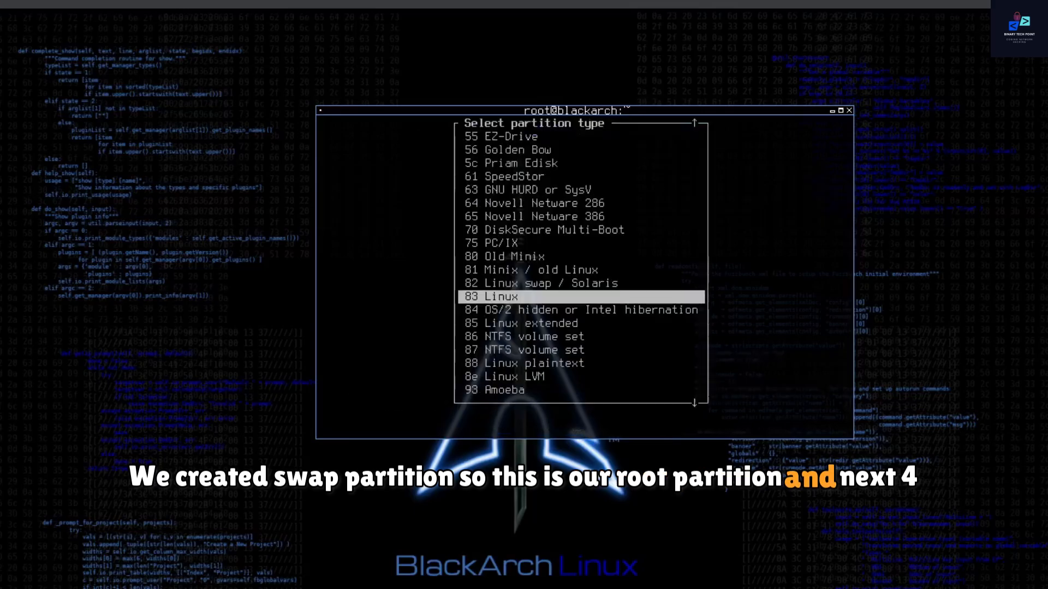
key("Up")
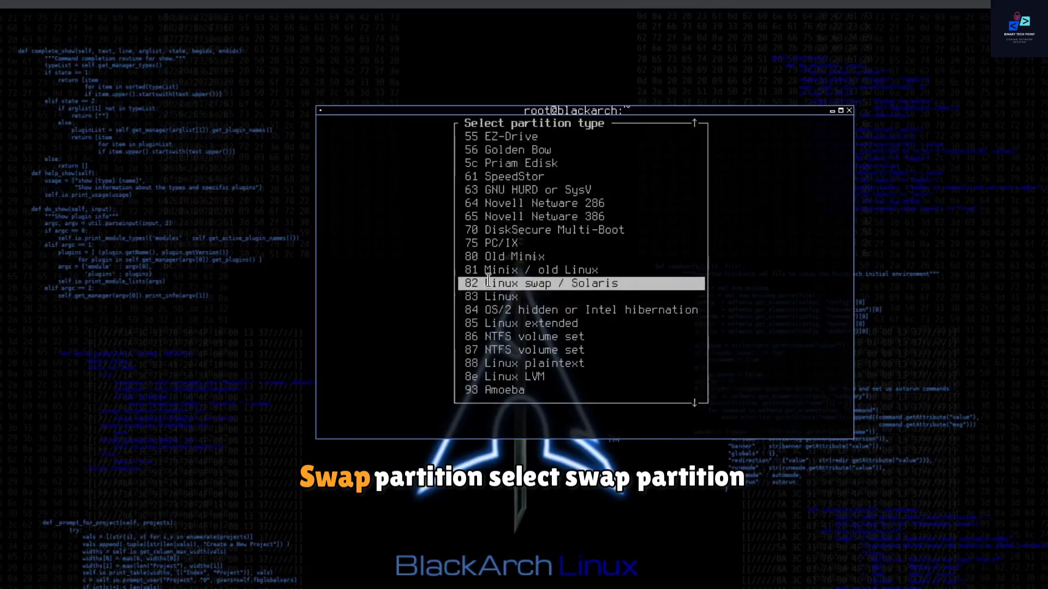
key("Return")
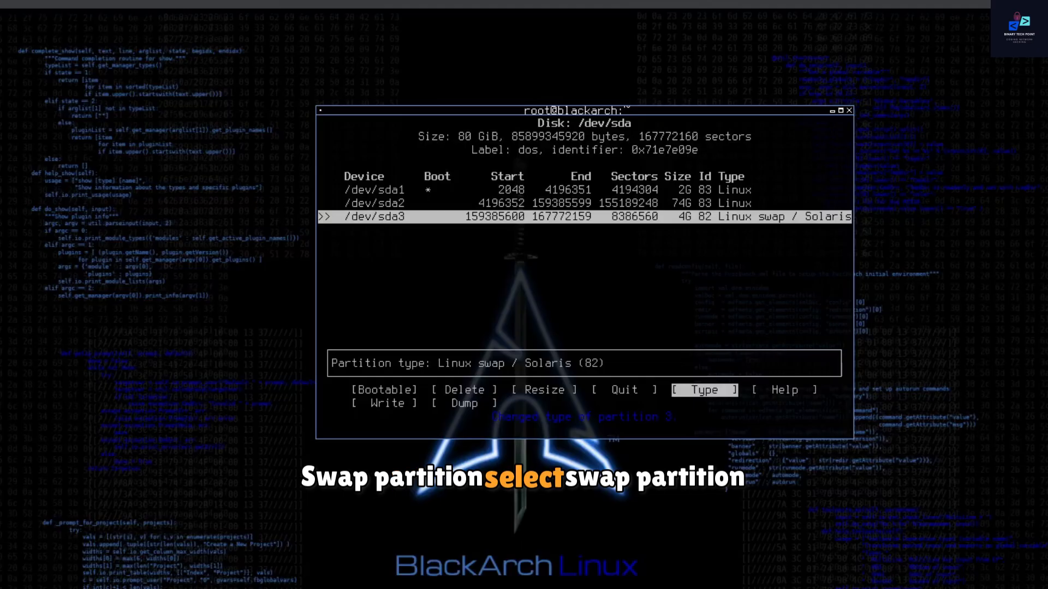
Step: Write the new partition table to /dev/sda and confirm with yes
key("Up")
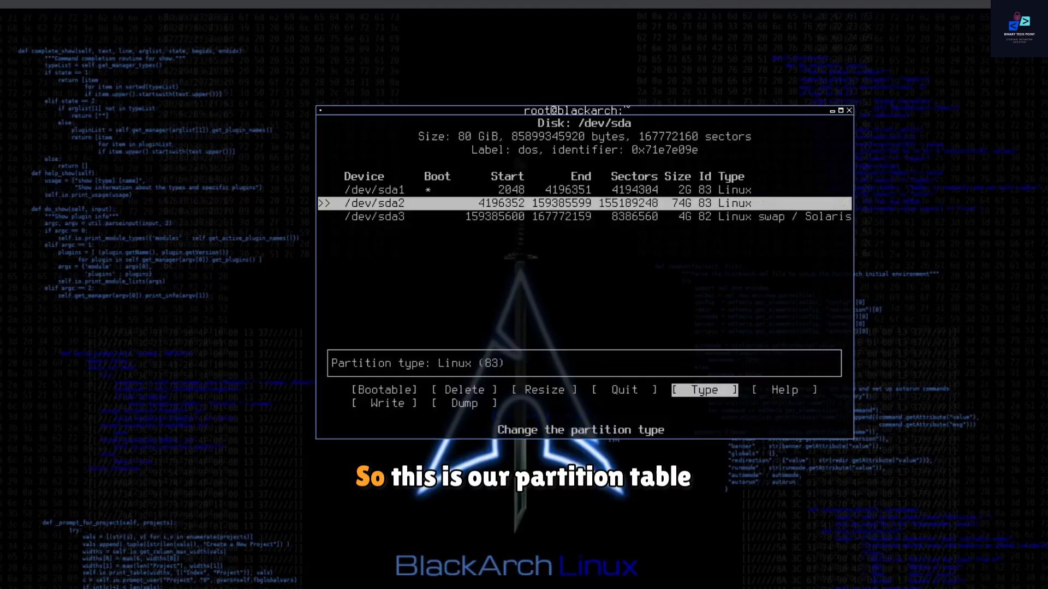
key("Up")
key("Down")
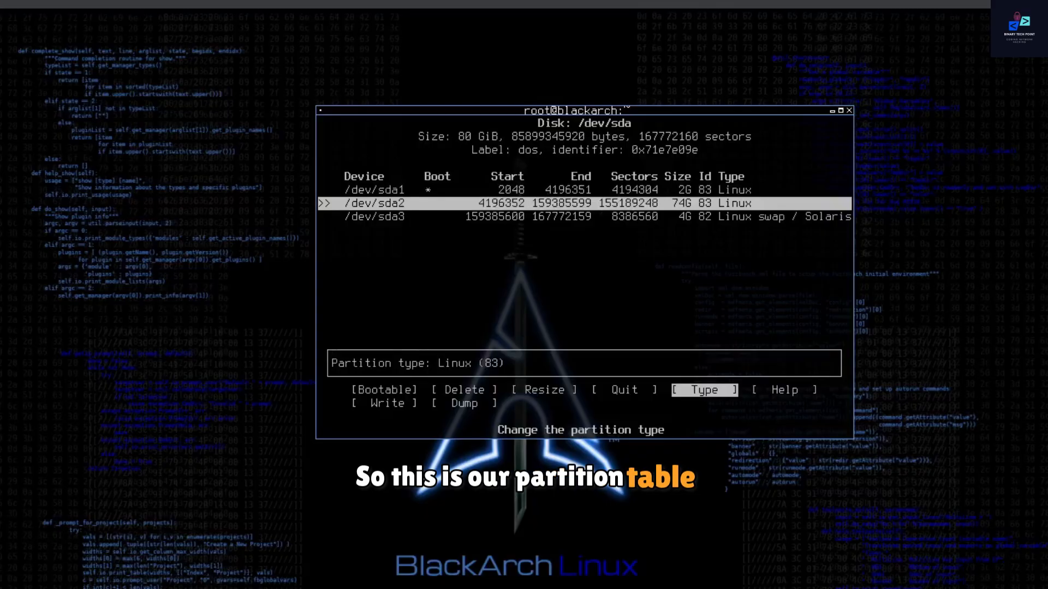
key("Down")
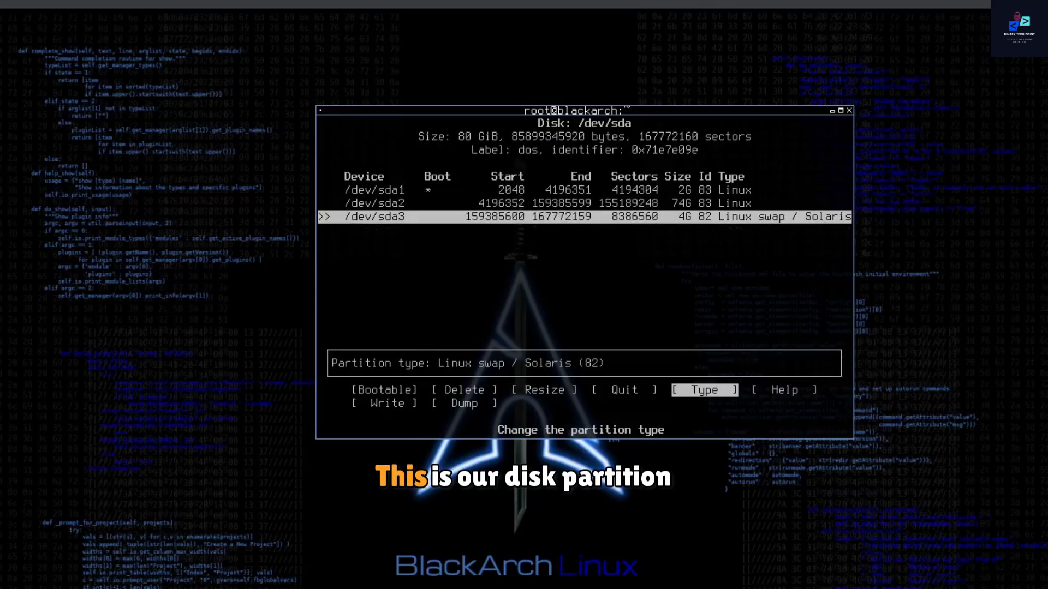
key("Right")
key("Right")
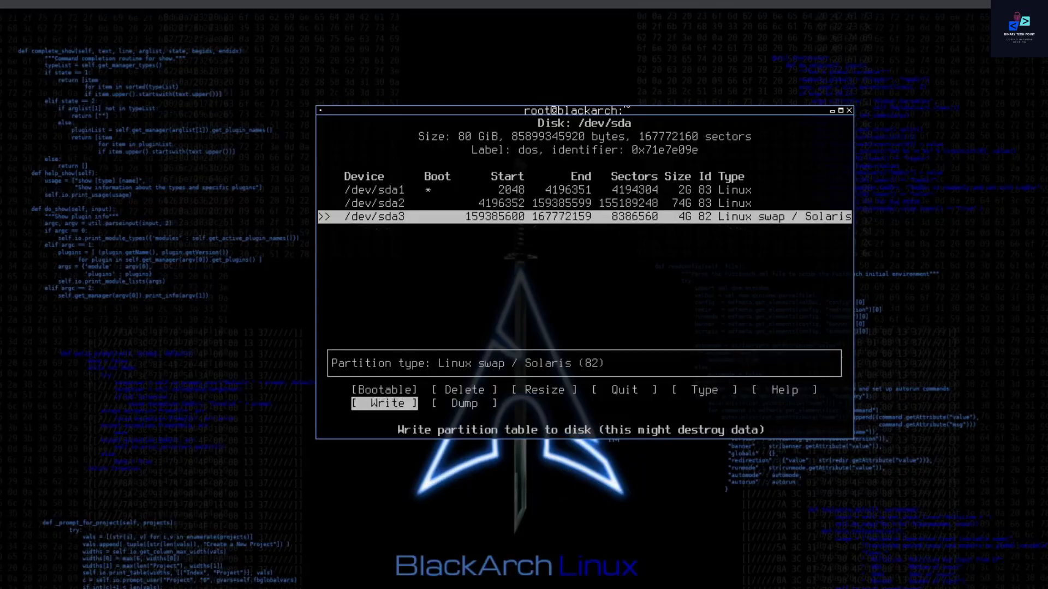
key("Return")
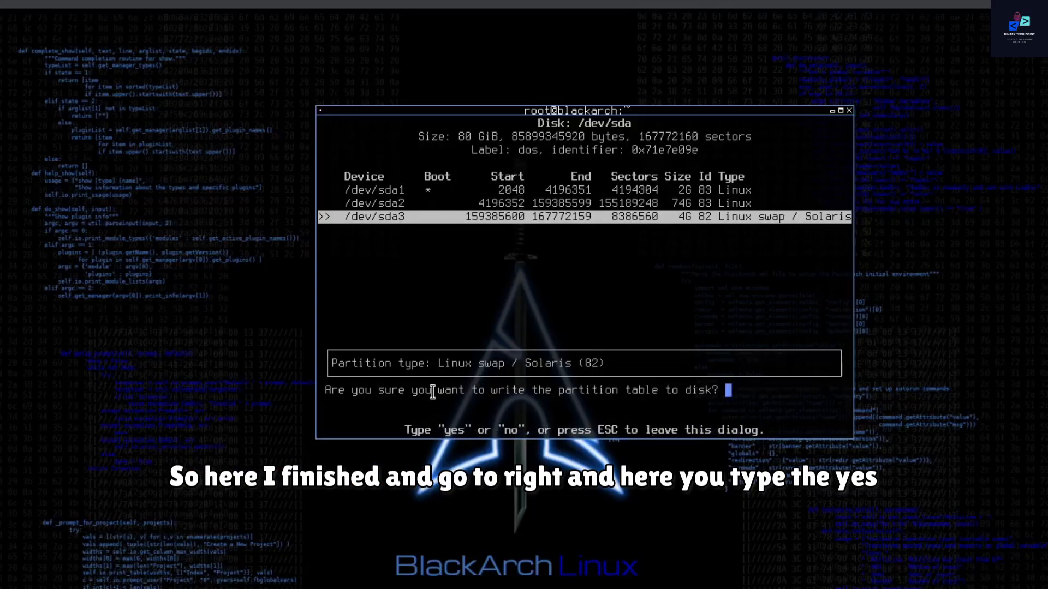
left_click_drag(433, 391, 678, 399)
left_click(751, 400)
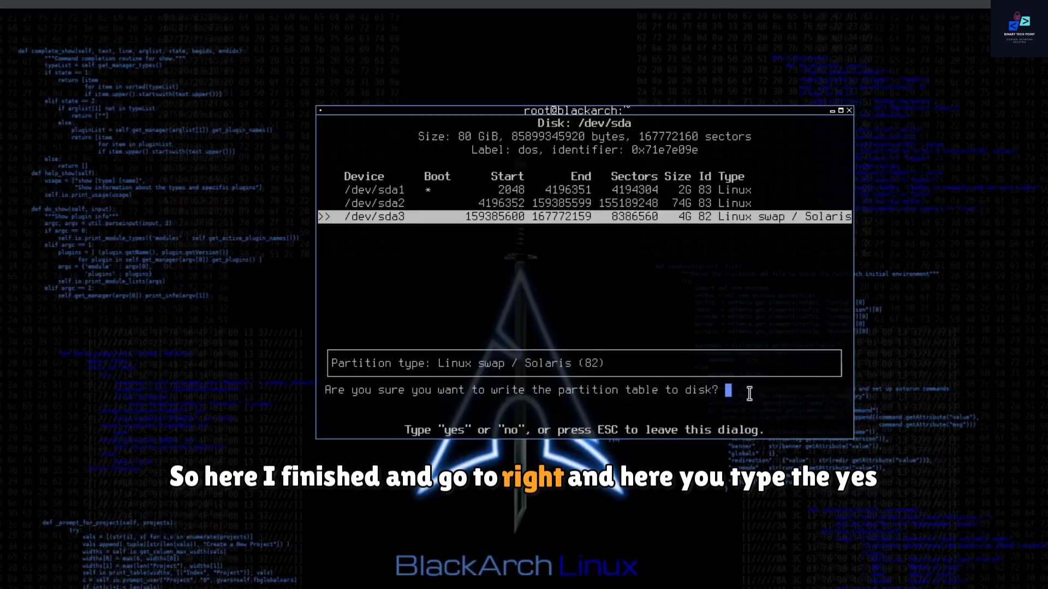
type("yes")
key("Return")
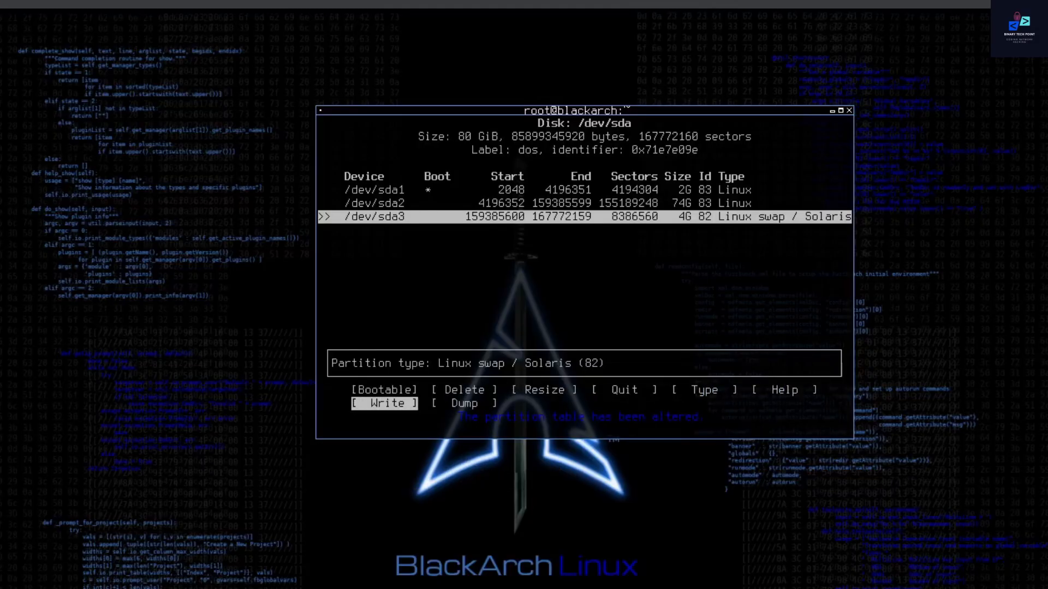
Step: Quit the partition editor to return to the installer
key("Up")
key("Up")
key("Right")
key("Left")
key("Left")
key("Left")
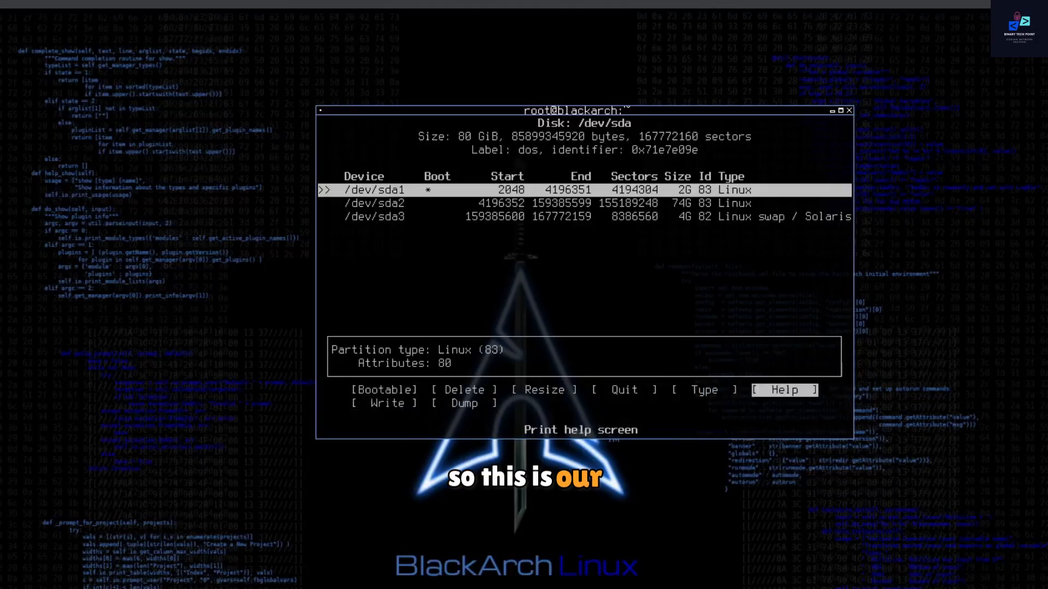
key("Left")
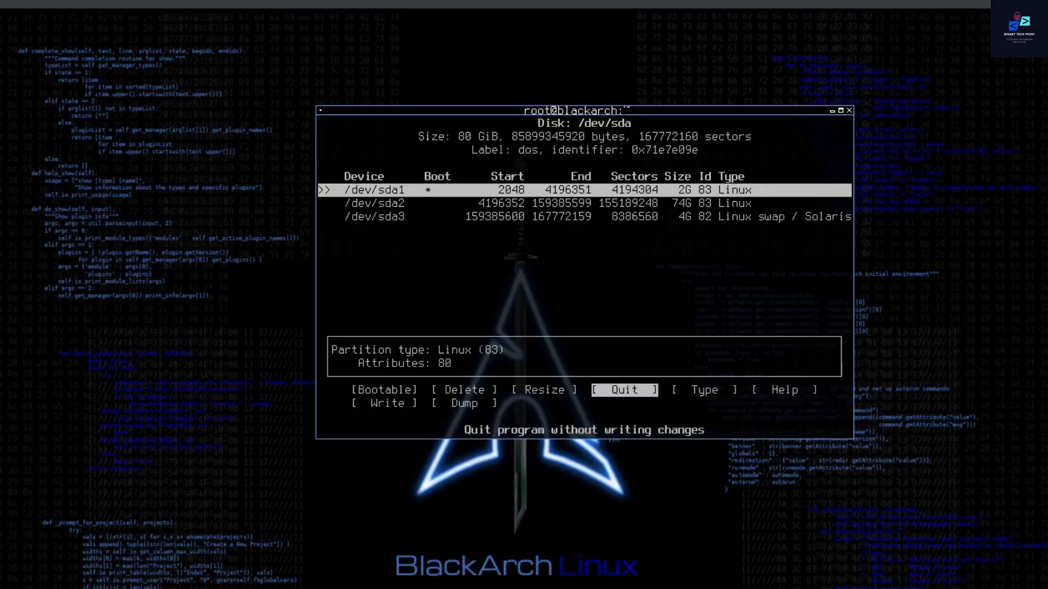
key("Return")
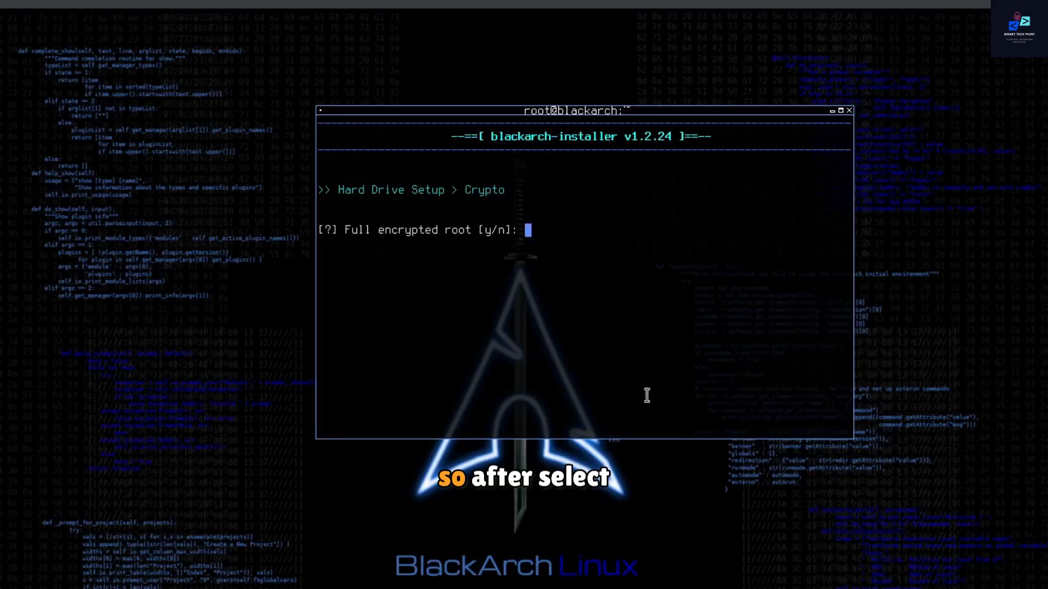
Step: Answer n to decline the fully encrypted root
left_click_drag(354, 231, 533, 231)
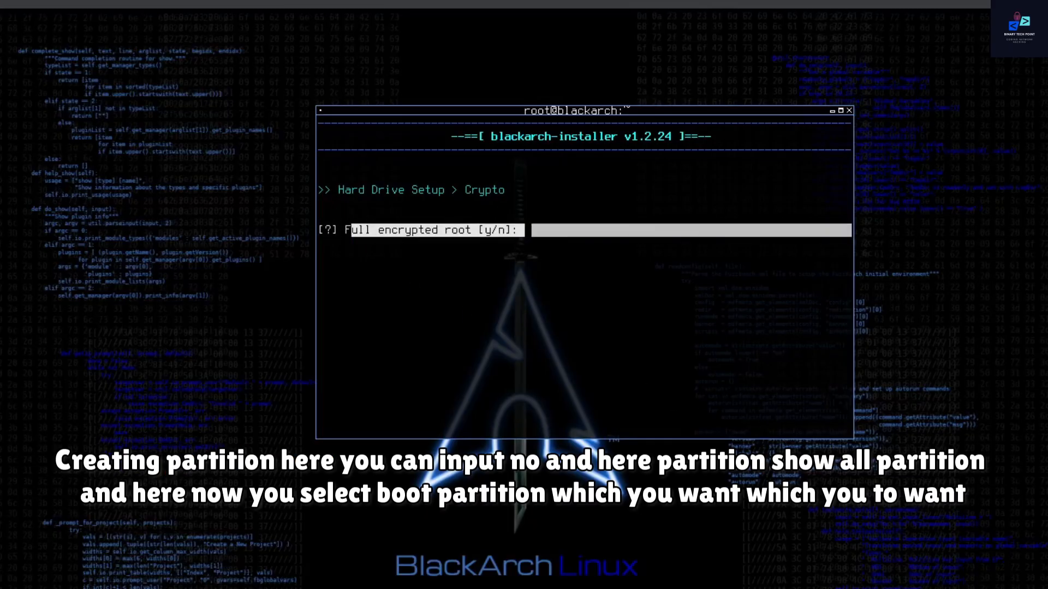
type("n")
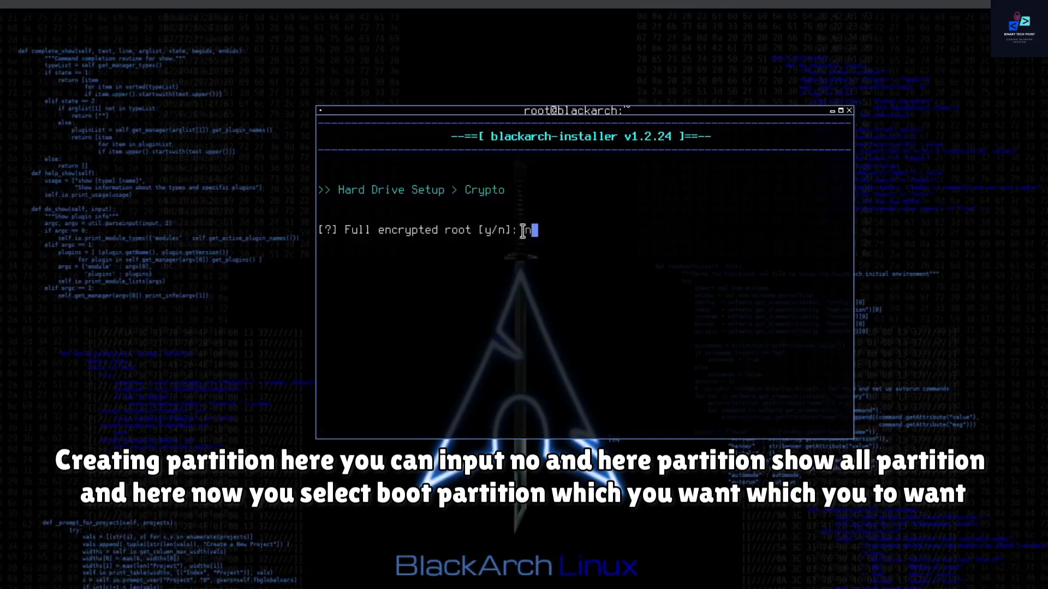
key("Return")
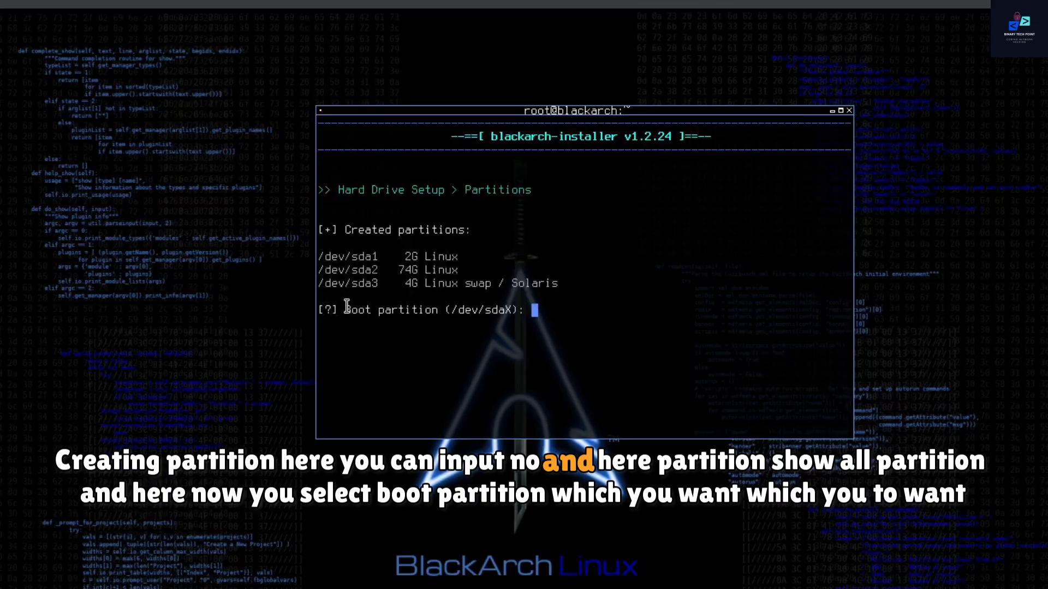
Step: Specify /dev/sda1 as the boot partition
left_click_drag(345, 307, 449, 307)
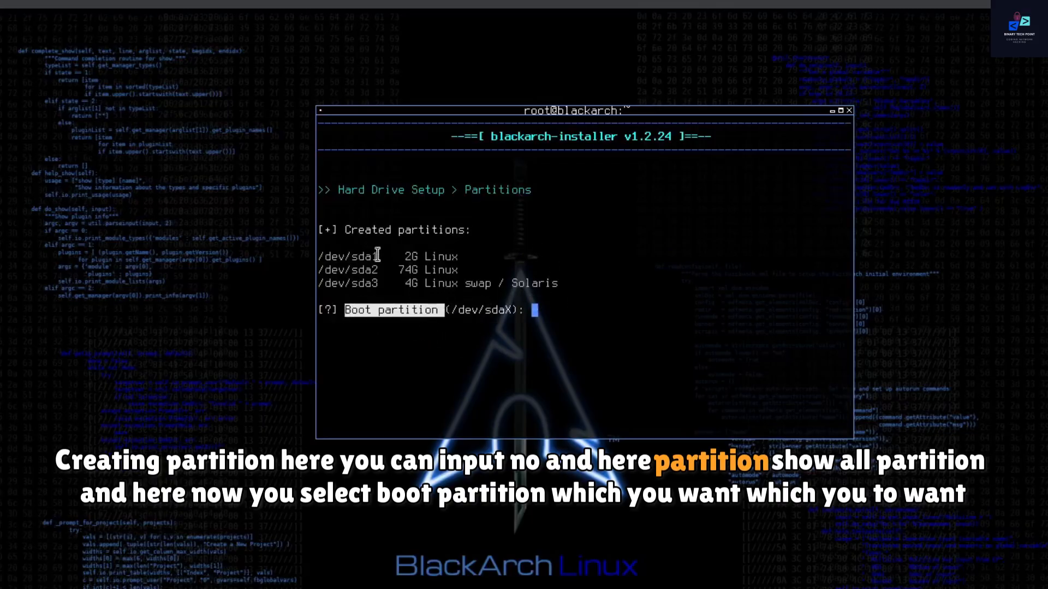
left_click_drag(339, 255, 460, 253)
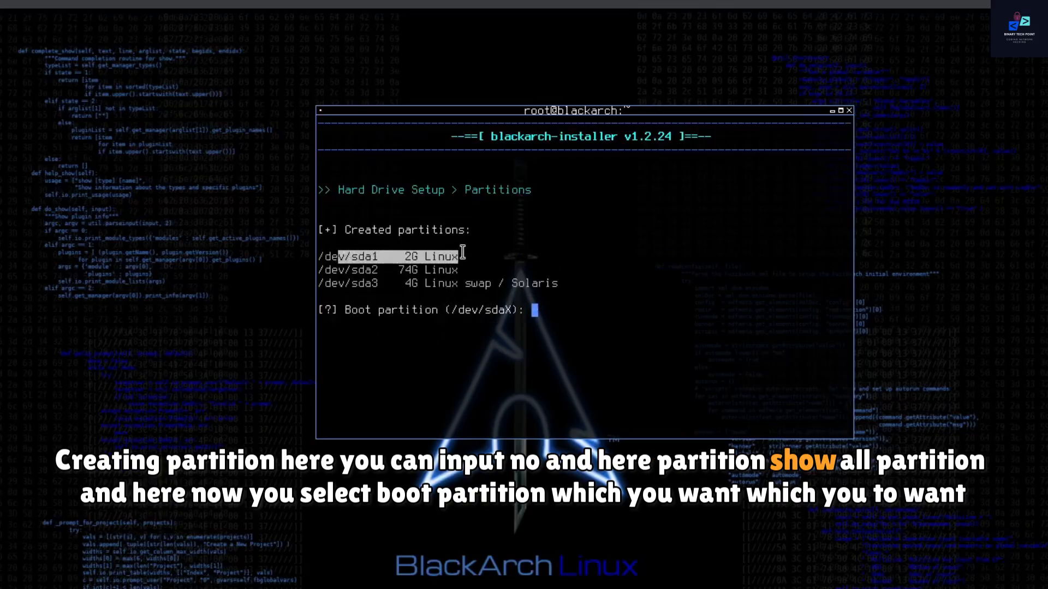
left_click(552, 305)
type("/")
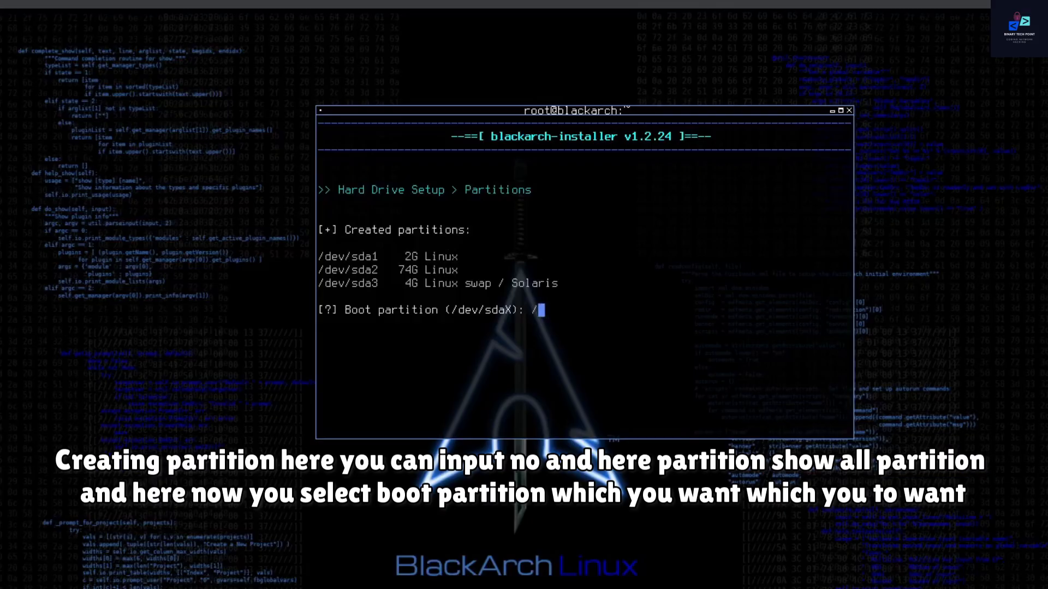
type("dev")
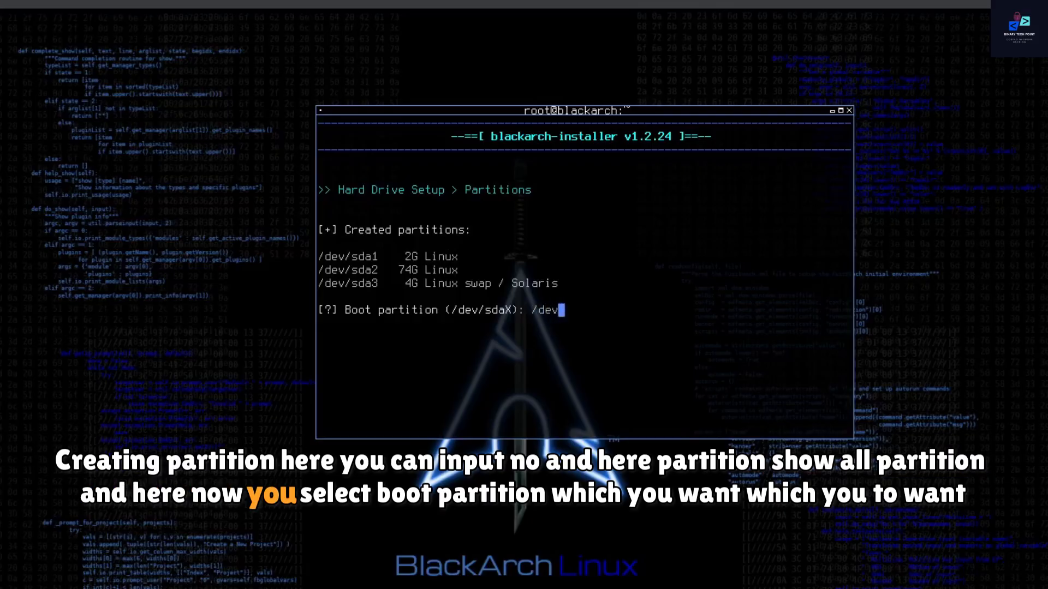
type("/")
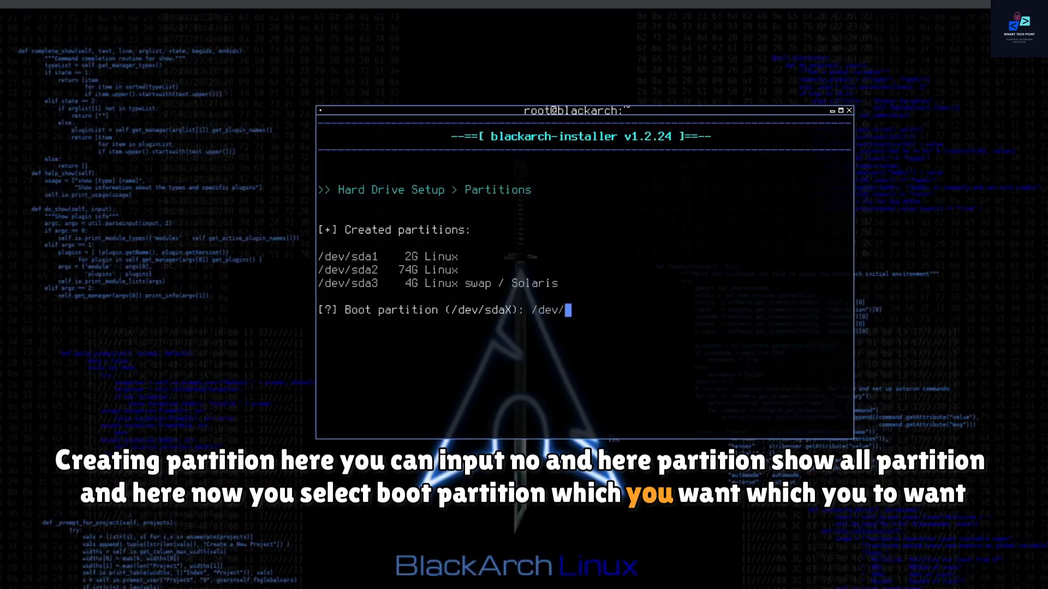
type("sda")
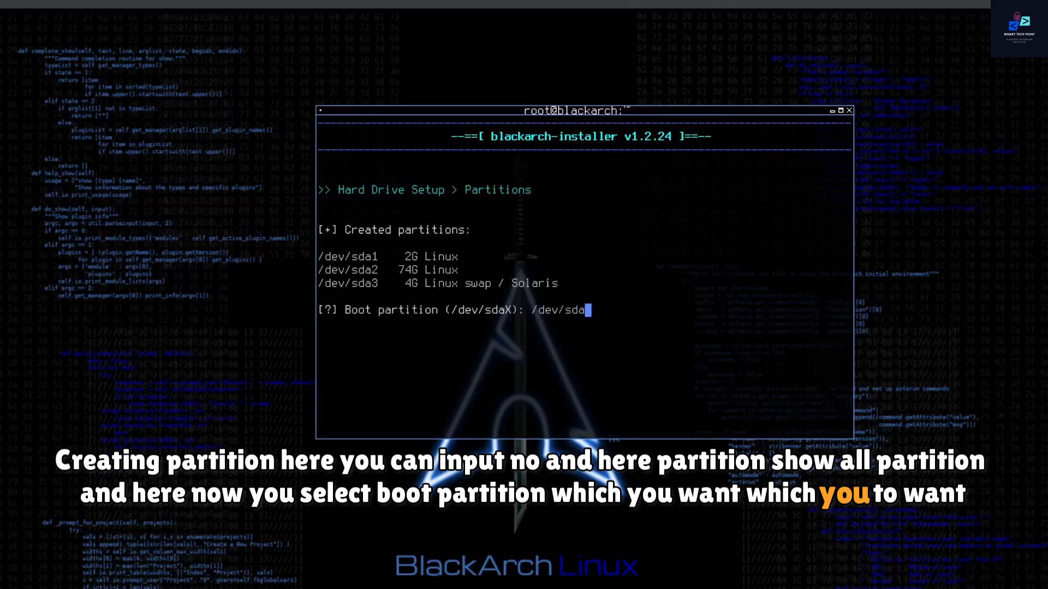
type("1")
key("Return")
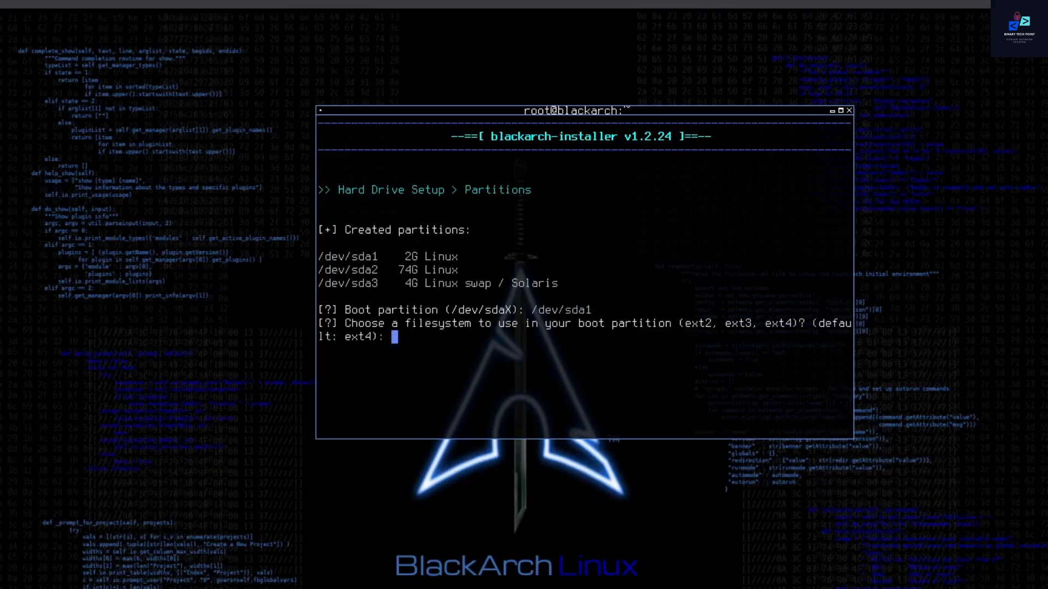
Step: Choose ext4 as the filesystem of the boot partition
type("e")
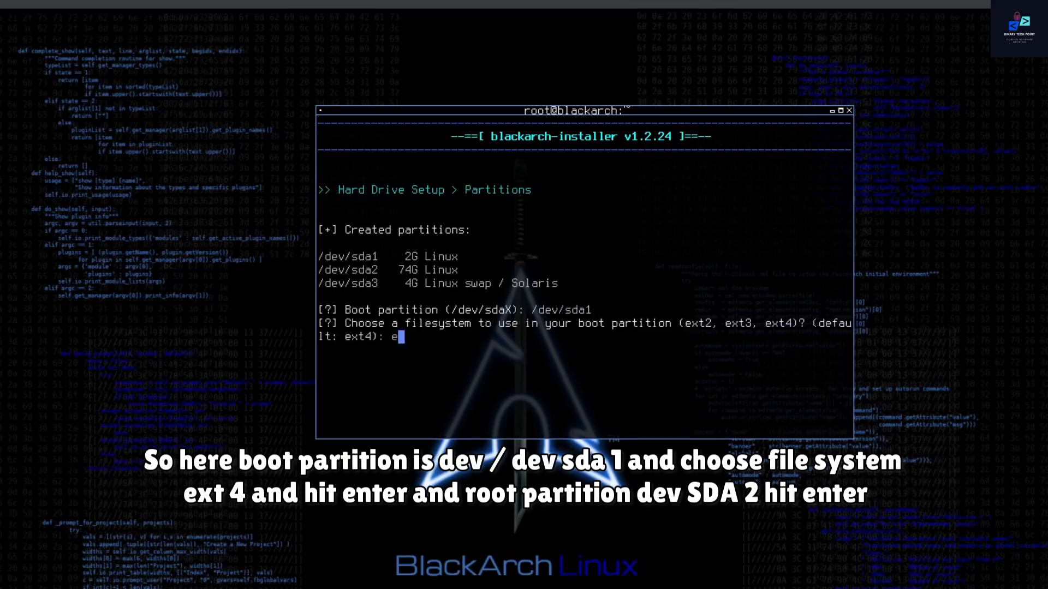
type("xt")
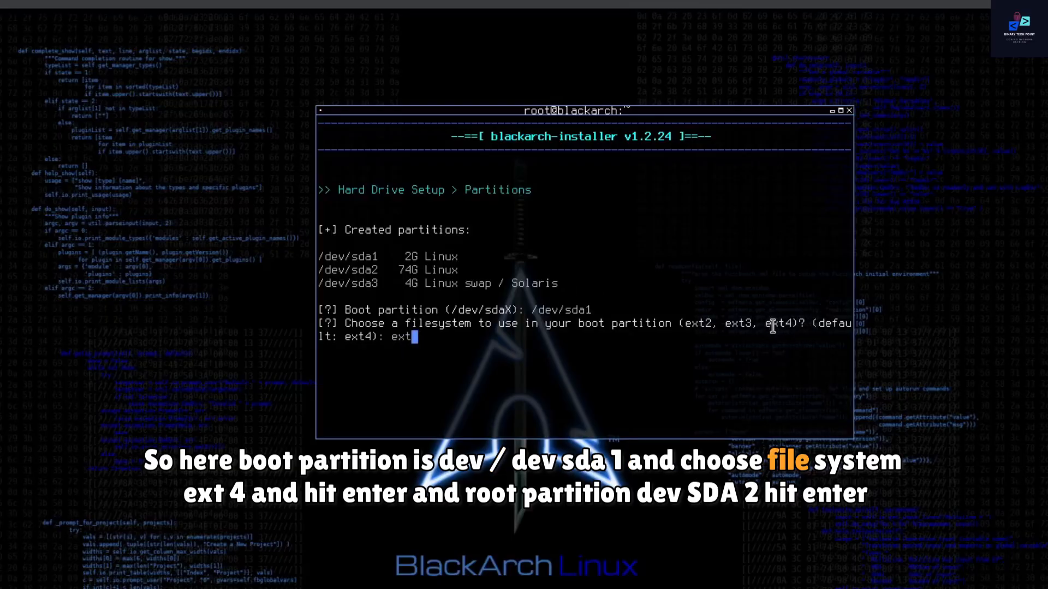
left_click_drag(766, 325, 792, 323)
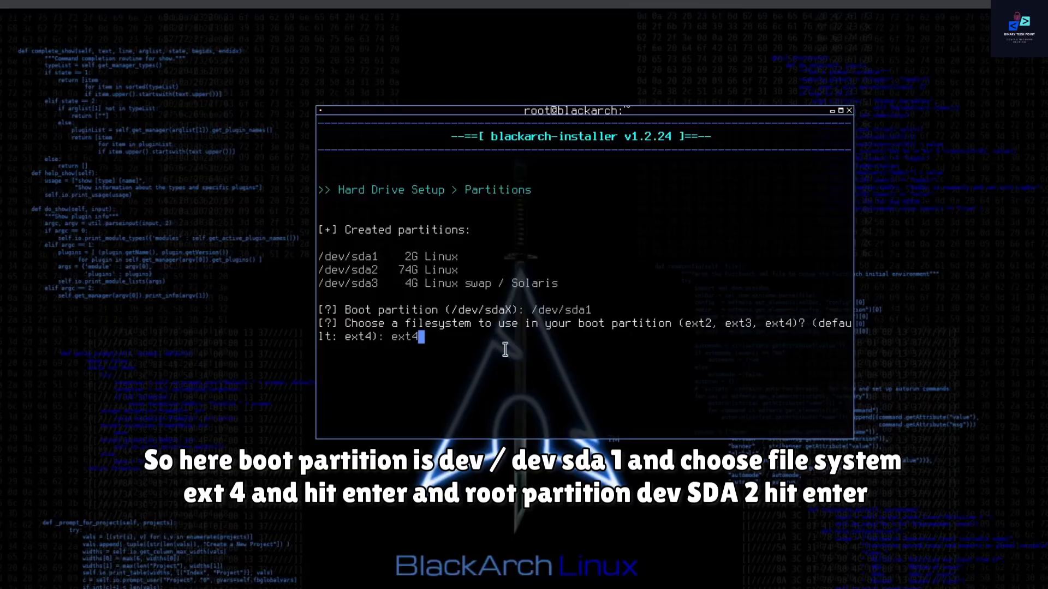
key("Return")
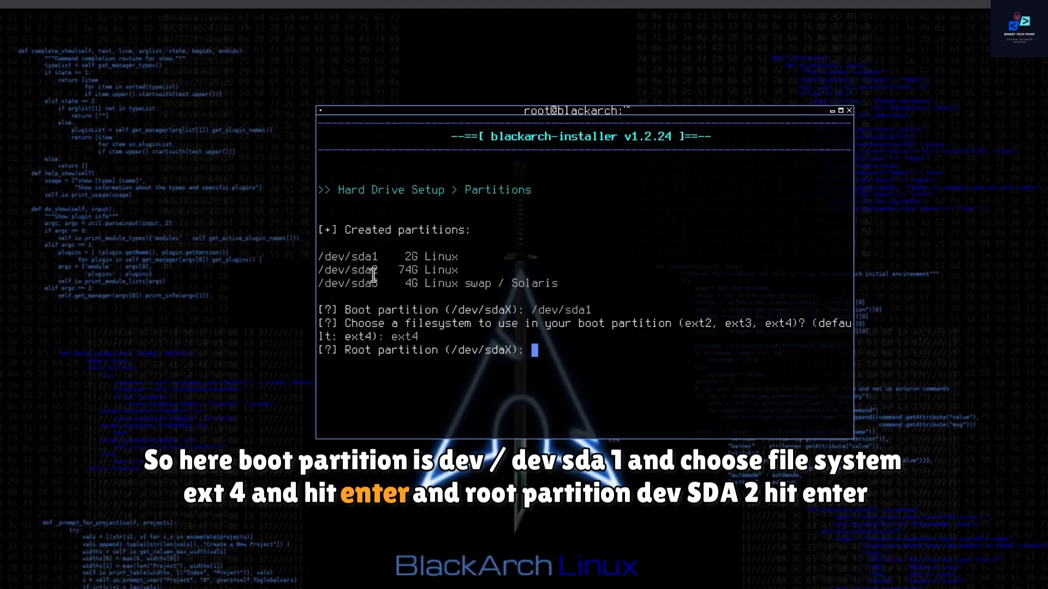
Step: Specify /dev/sda2 as the root partition and choose ext4 as its filesystem
left_click_drag(347, 272, 320, 271)
key("ctrl+c")
left_click(320, 271)
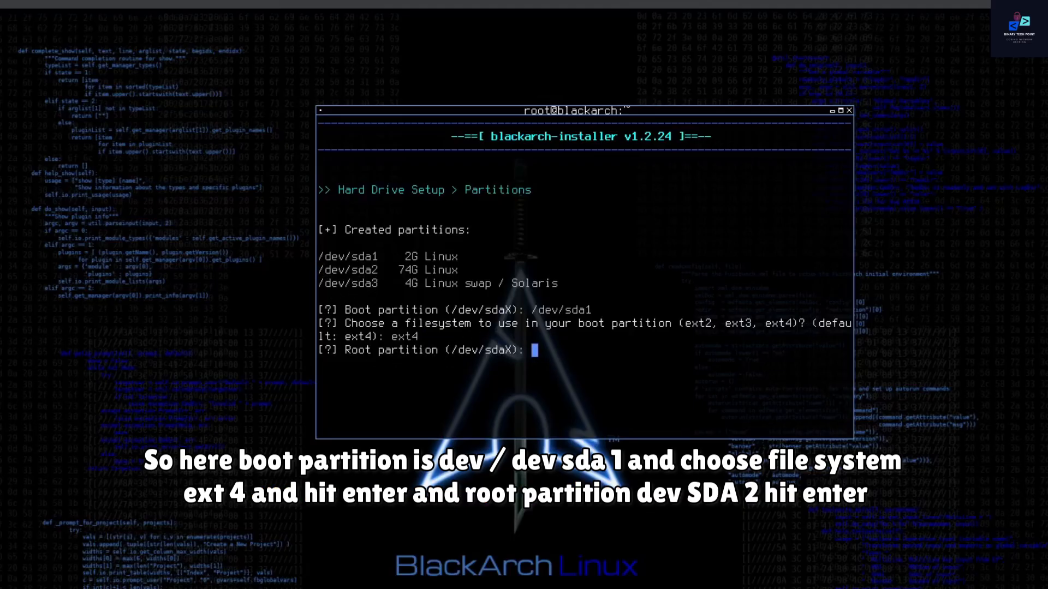
middle_click(540, 351)
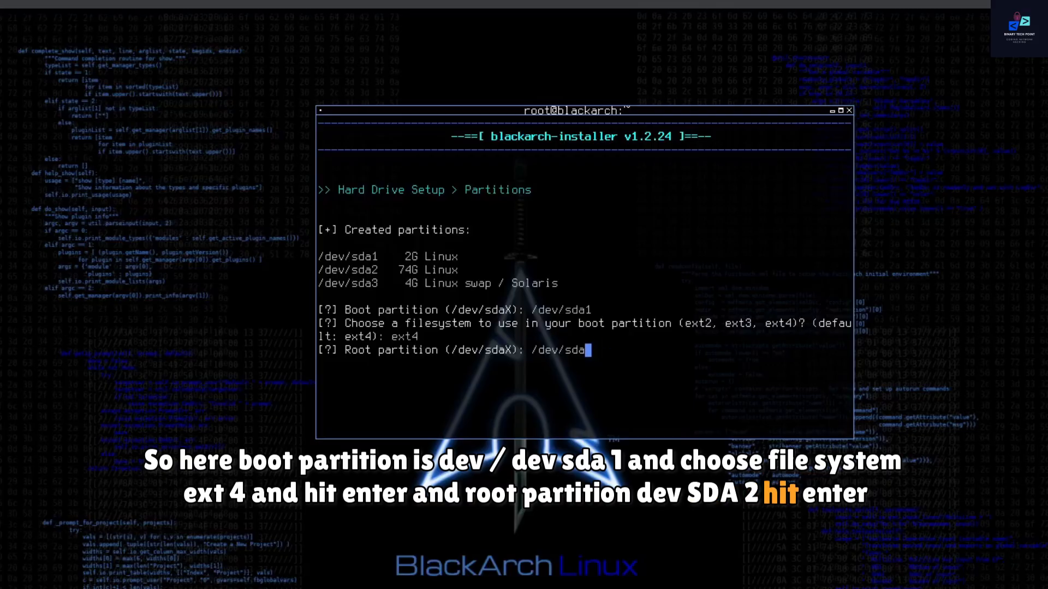
type("2")
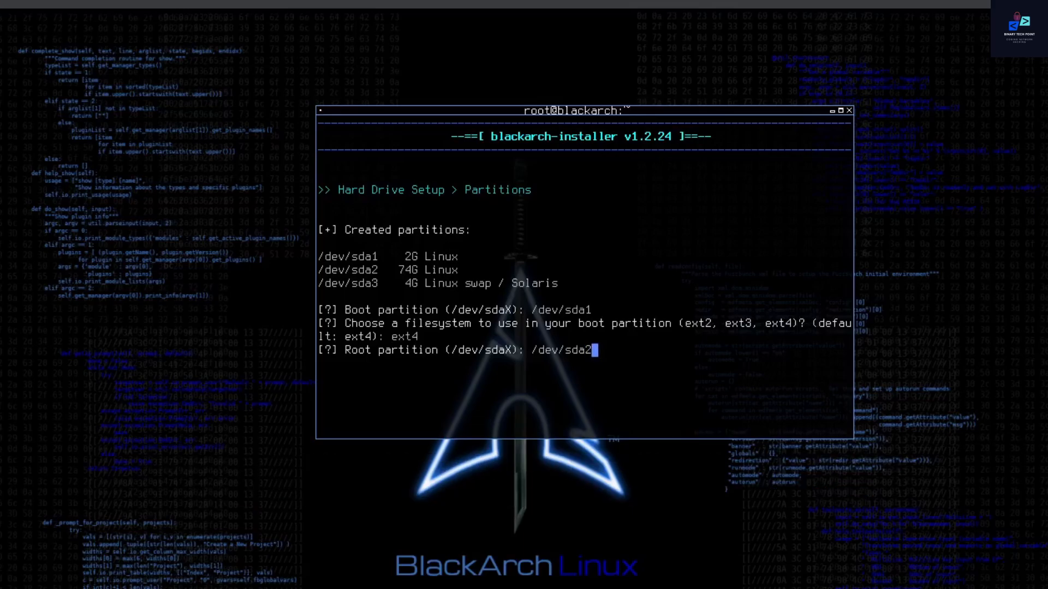
key("Return")
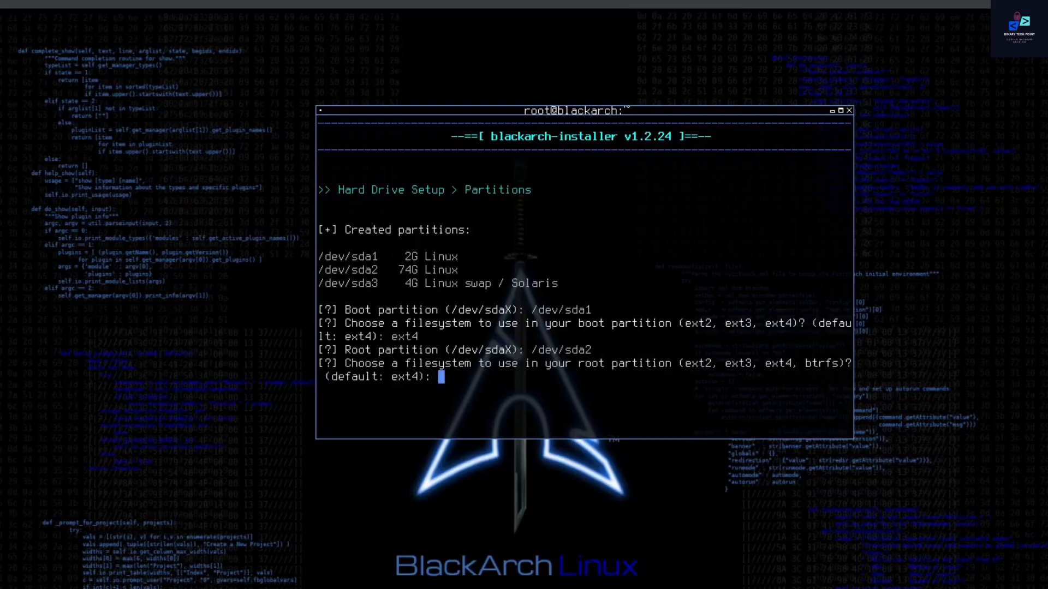
type("ext4")
key("Return")
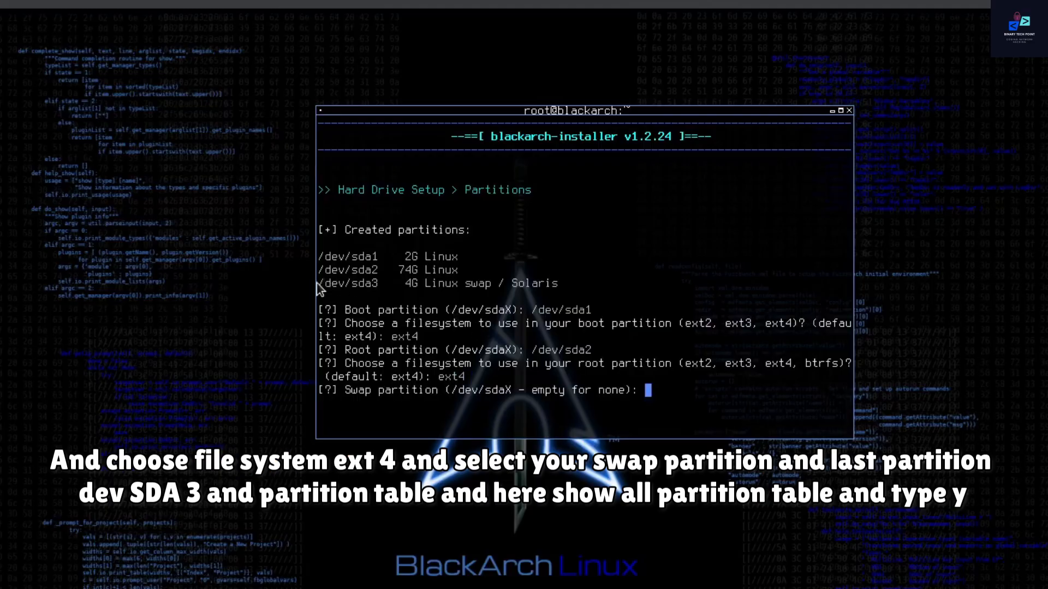
Step: Specify /dev/sda3 as the swap partition
left_click_drag(319, 283, 380, 284)
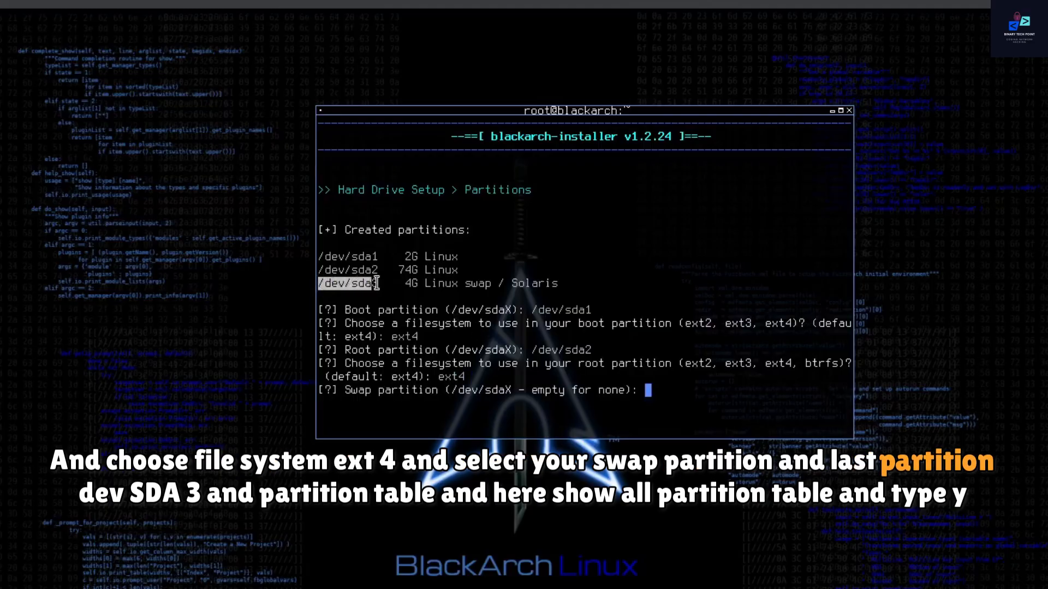
left_click(380, 283)
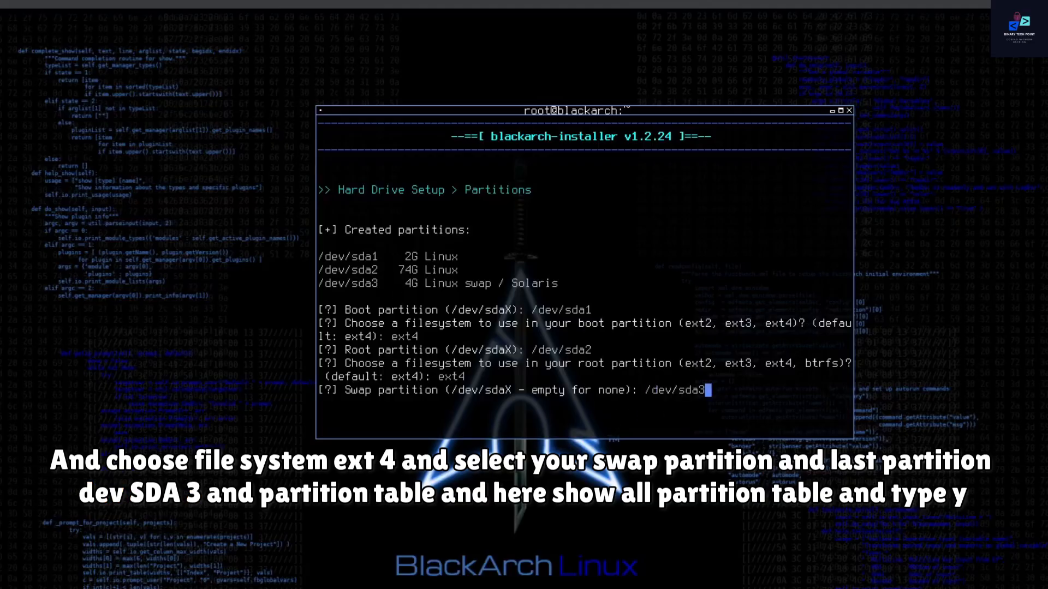
key("Return")
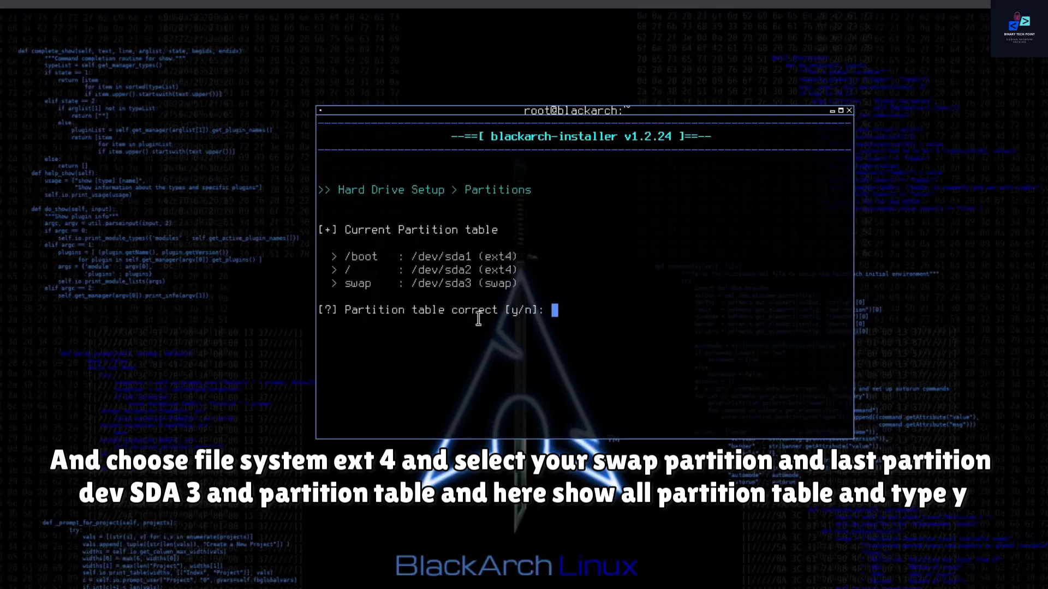
Step: Check the boot, root and swap assignments, accept the partition table as correct, and answer y to format the partitions
left_click_drag(339, 257, 503, 252)
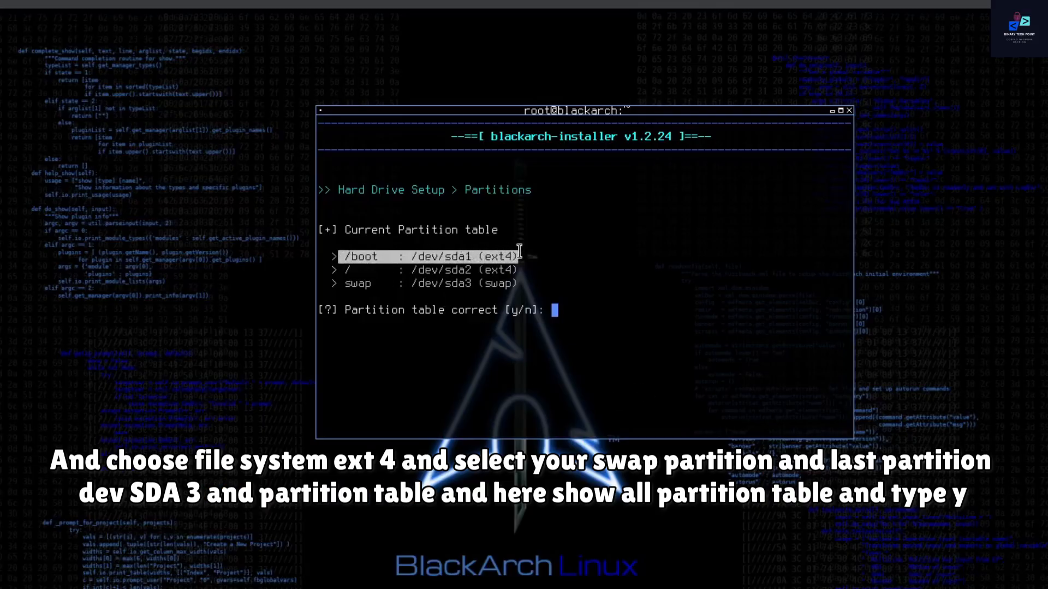
left_click_drag(341, 270, 517, 270)
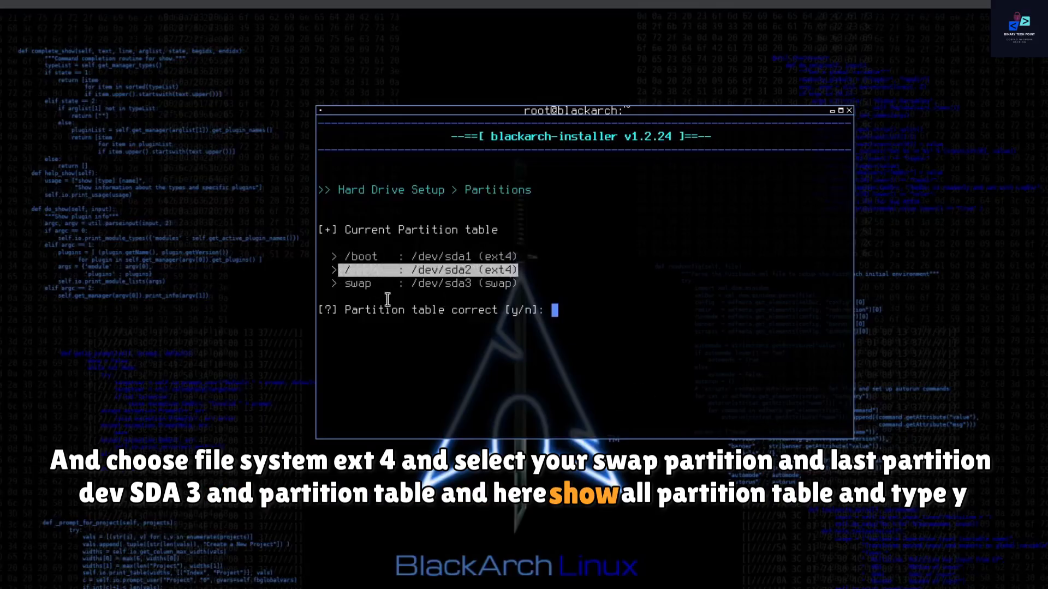
left_click_drag(338, 291, 493, 283)
left_click(612, 310)
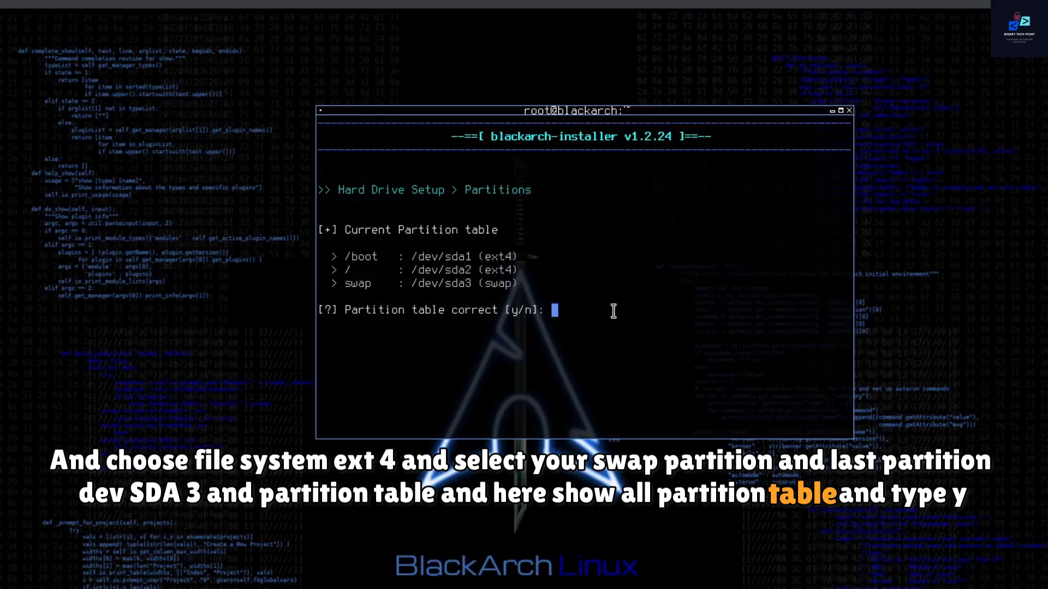
type("2")
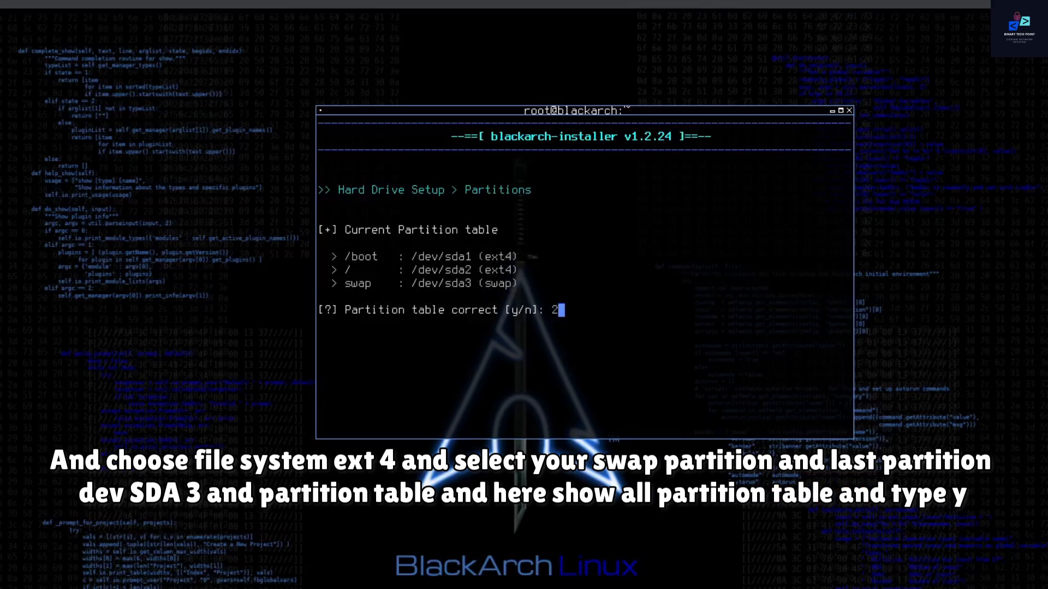
key("BackSpace")
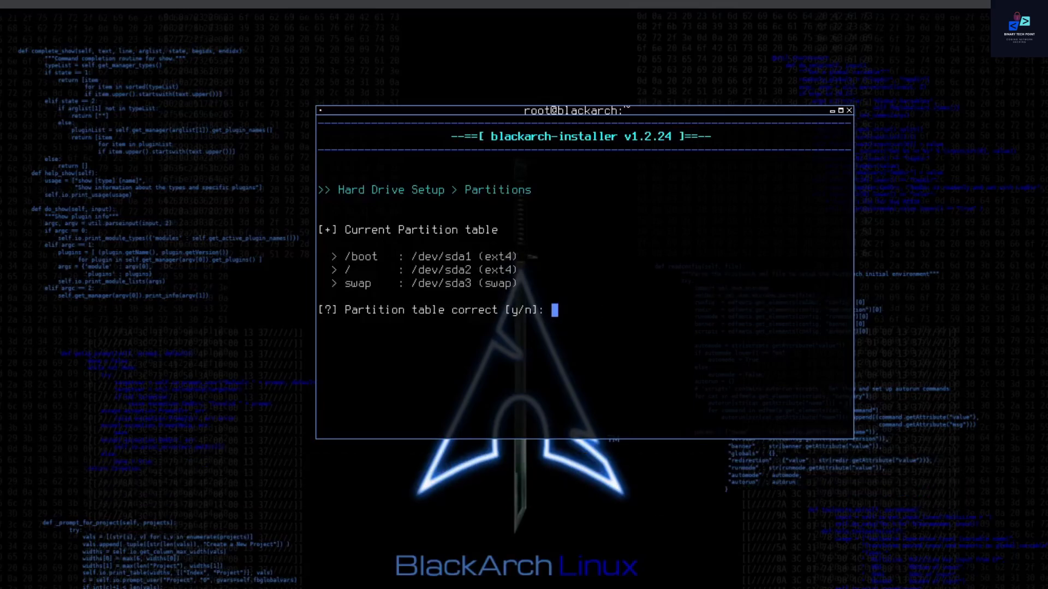
key("Return")
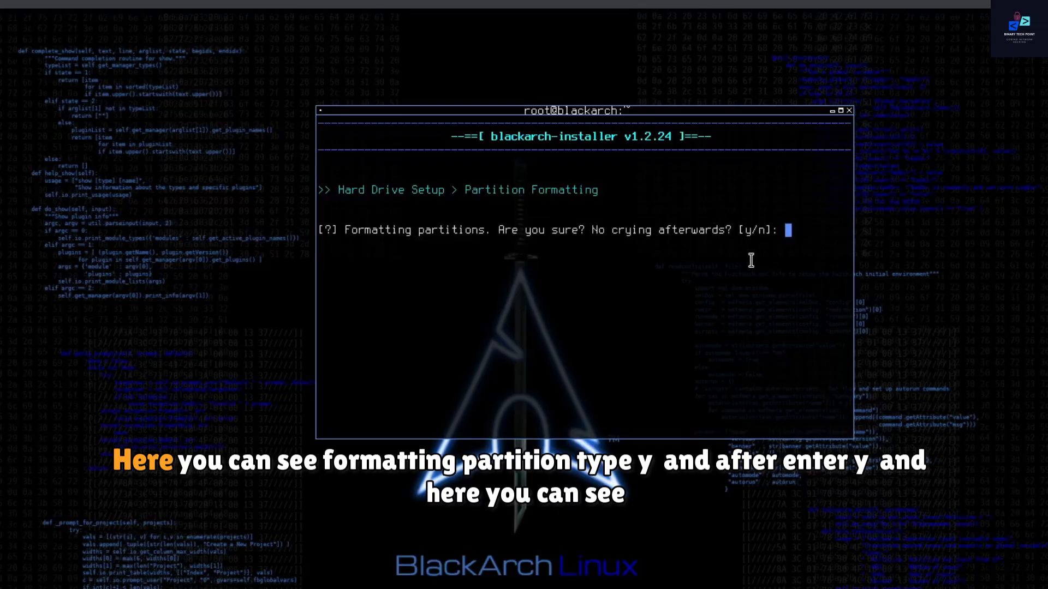
type("y")
key("Return")
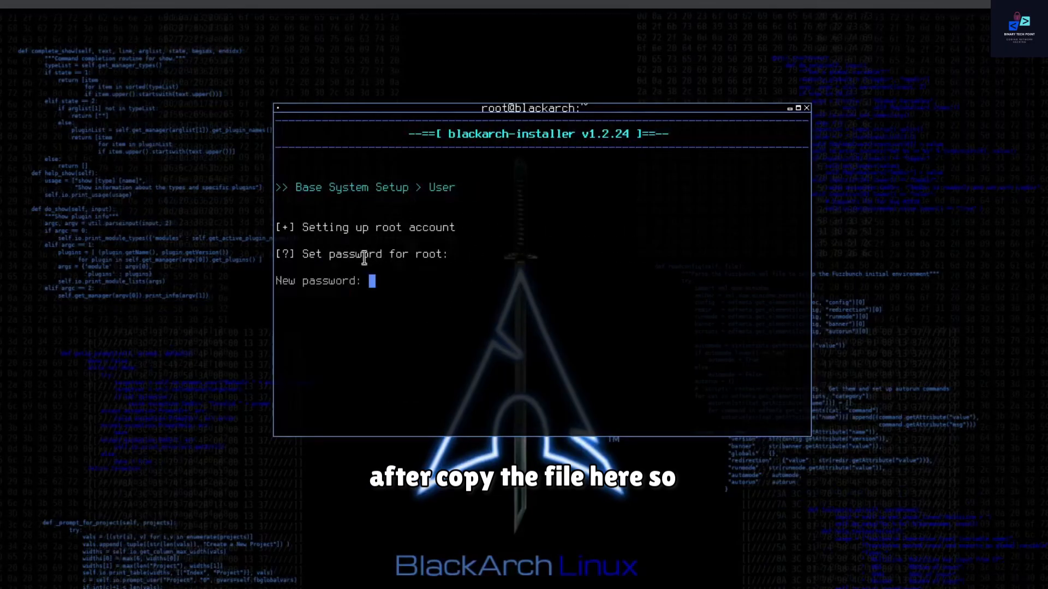
Step: Set the root account's password and retype it to confirm
left_click_drag(343, 256, 451, 255)
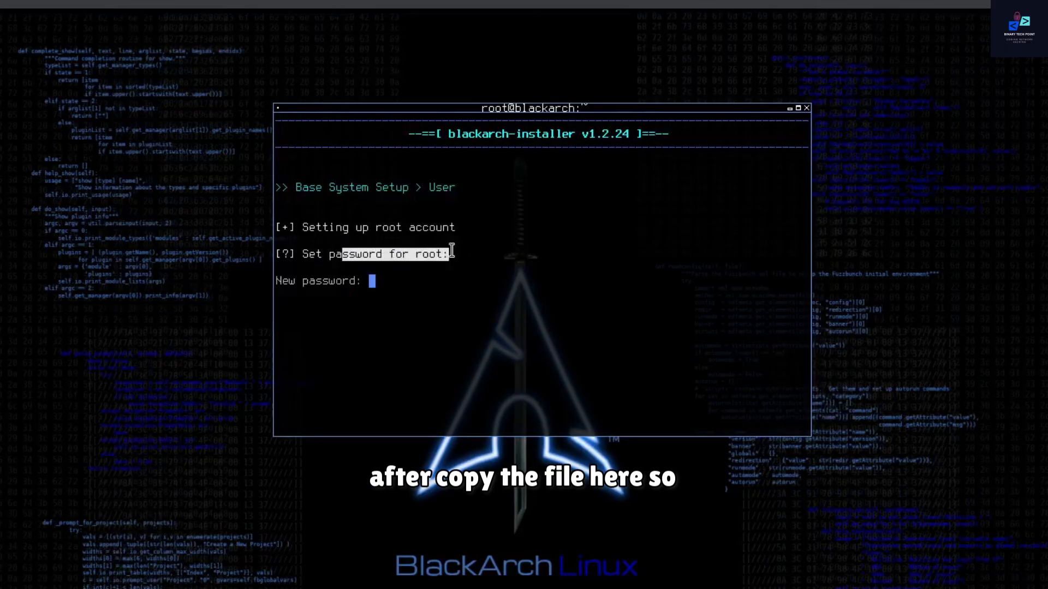
left_click(427, 300)
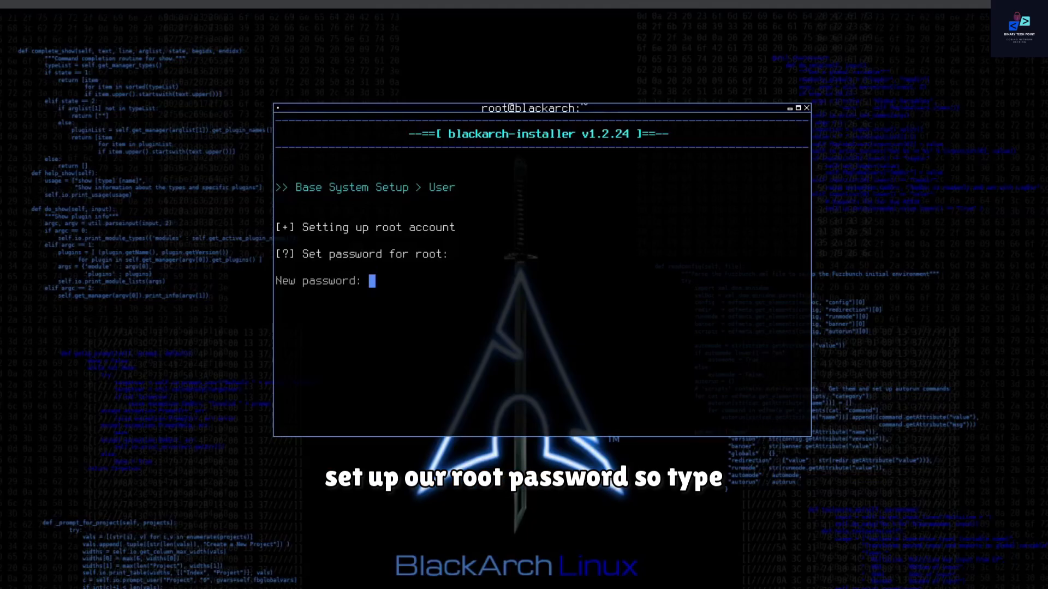
key("Return")
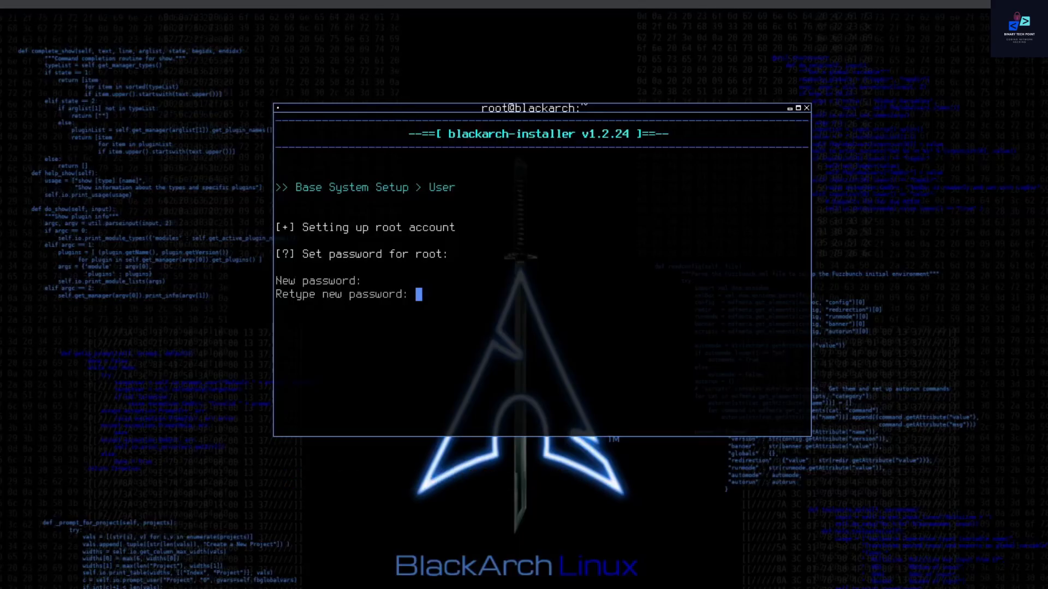
key("Return")
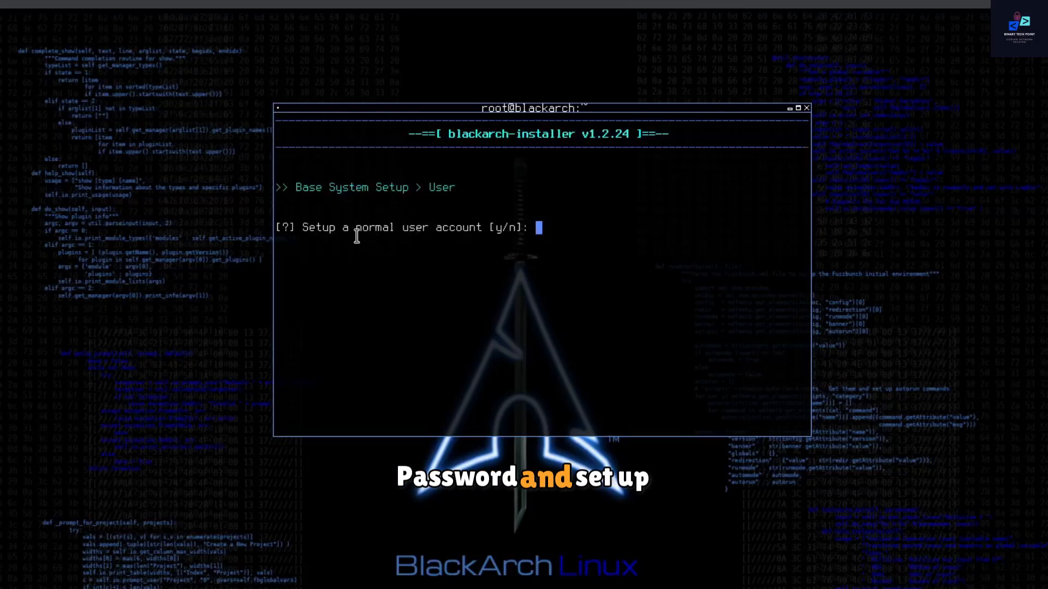
Step: Answer y to set up a normal user account and give it the user name dark
left_click_drag(356, 228, 480, 227)
left_click(555, 234)
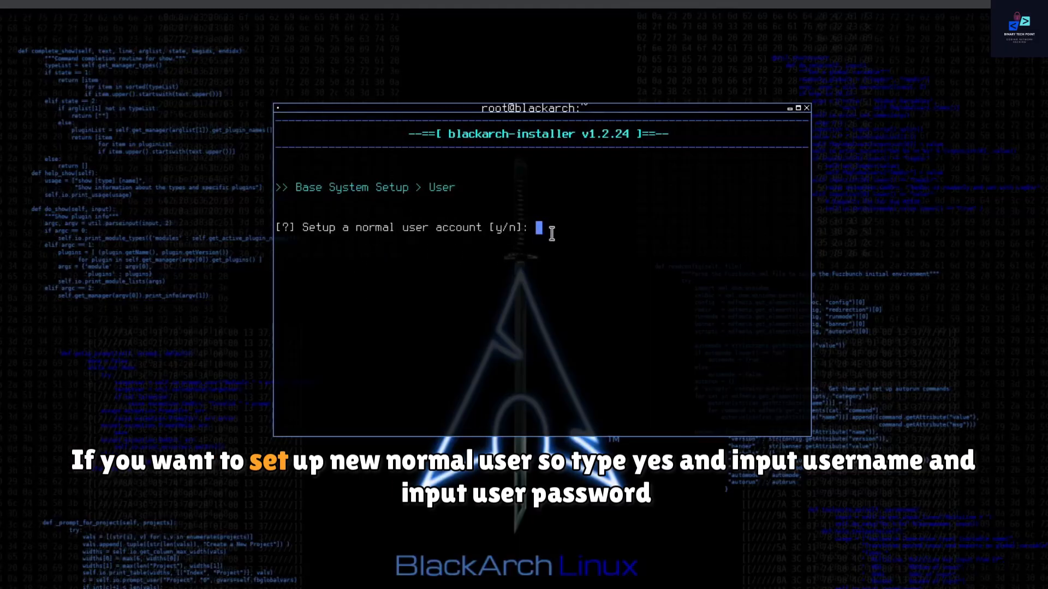
type("n")
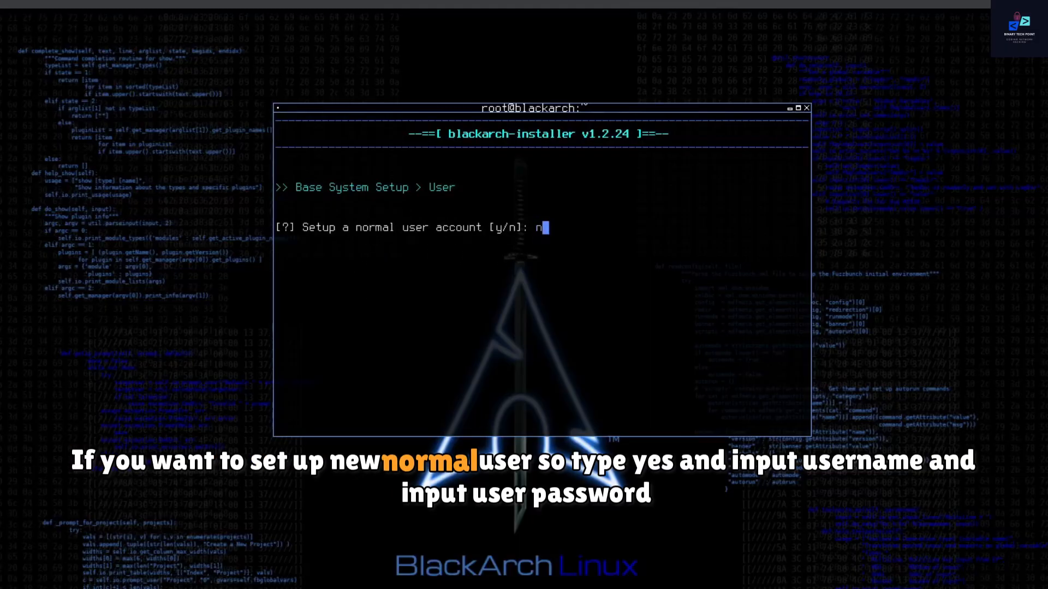
key("BackSpace")
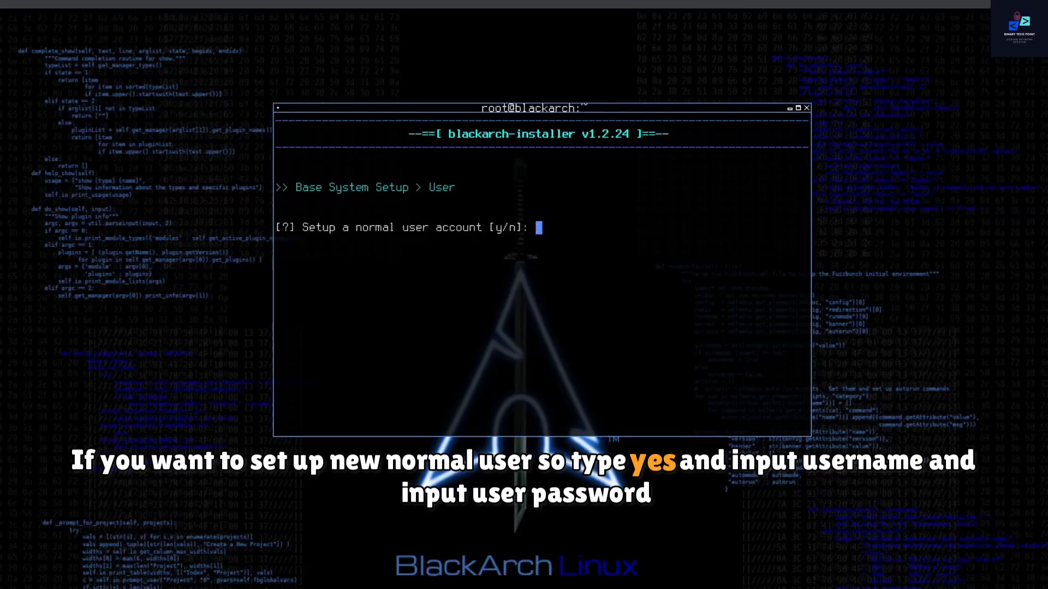
type("y")
key("Return")
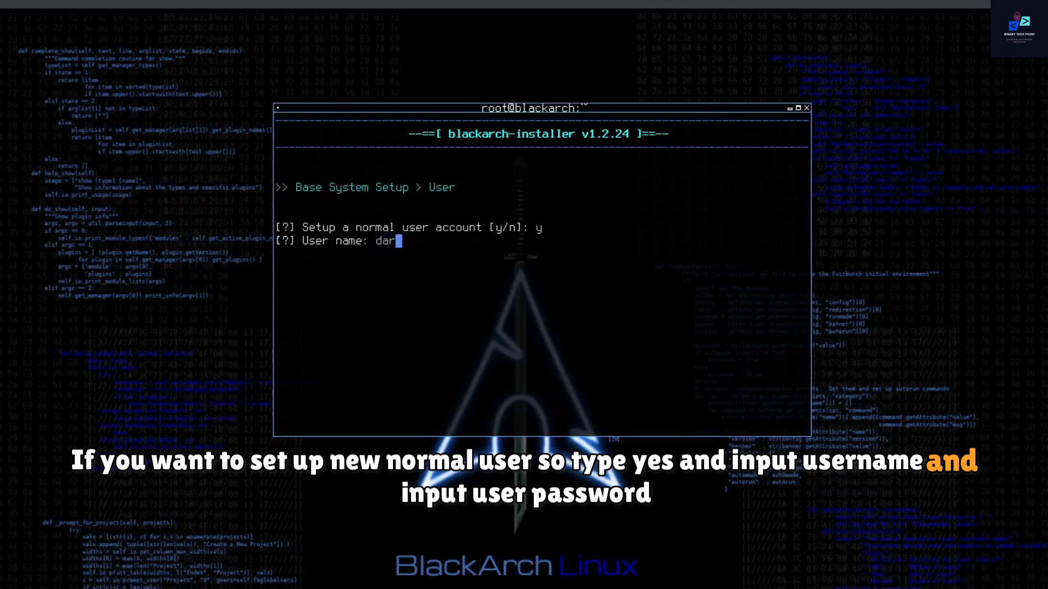
type("k")
key("Return")
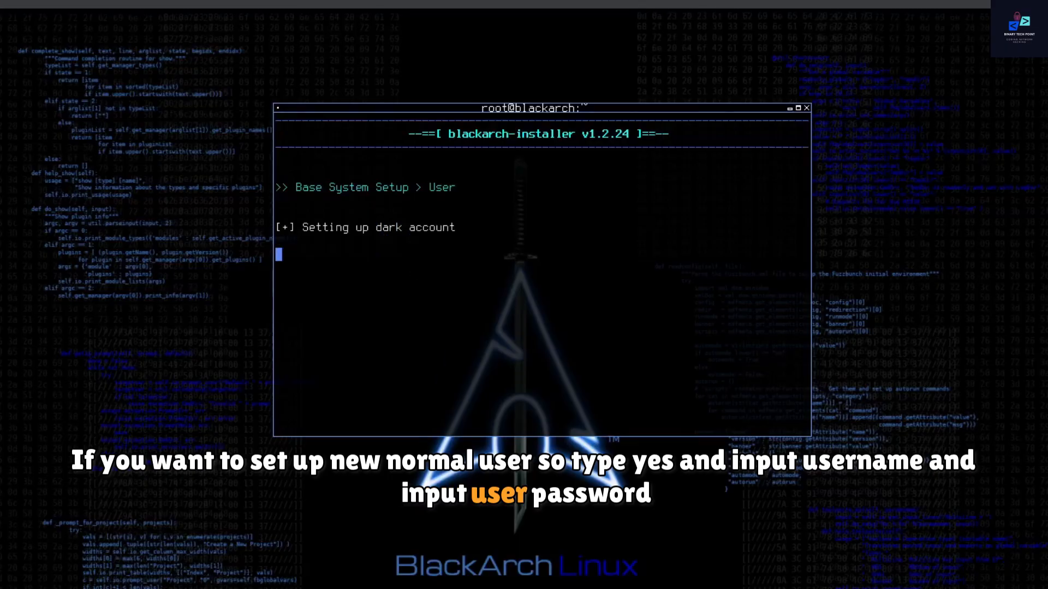
Step: Set the password for the dark user account and retype it to confirm
left_click_drag(316, 280, 427, 280)
left_click(429, 331)
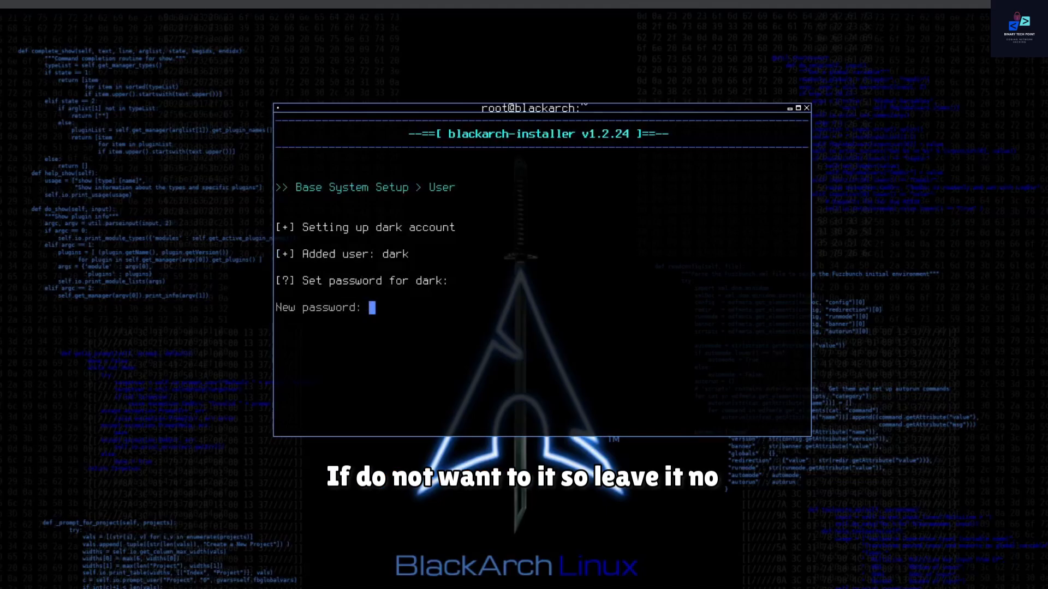
key("Return")
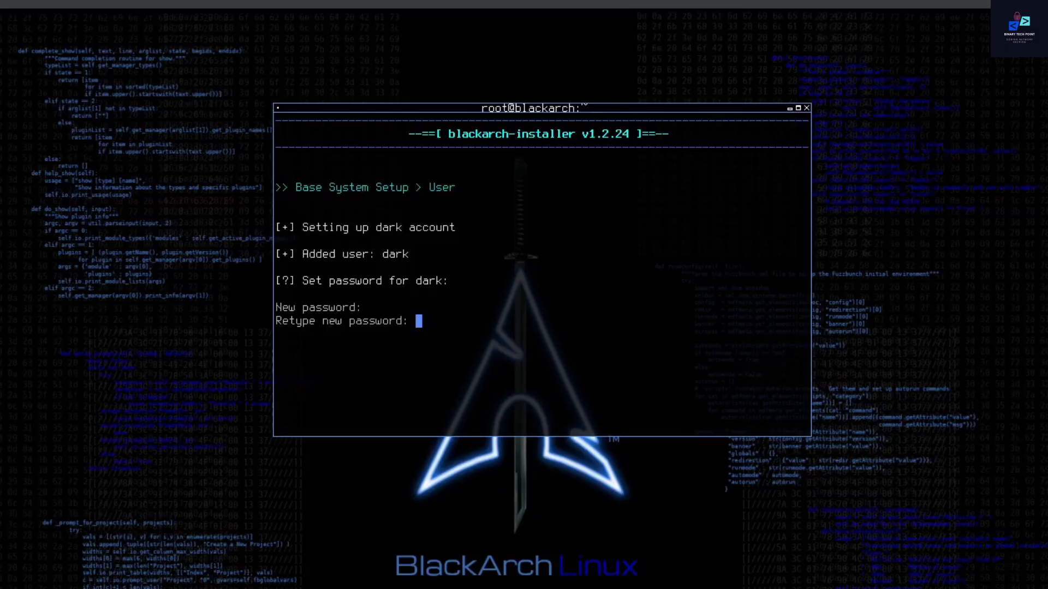
key("Return")
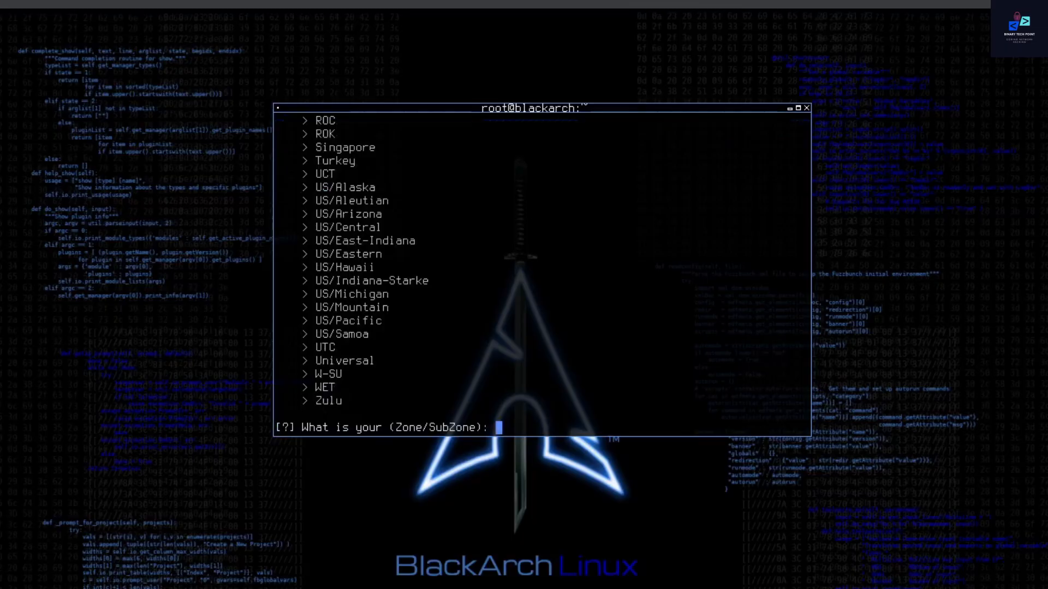
Step: Submit the Zone/SubZone answer for the system's time zone
key("Return")
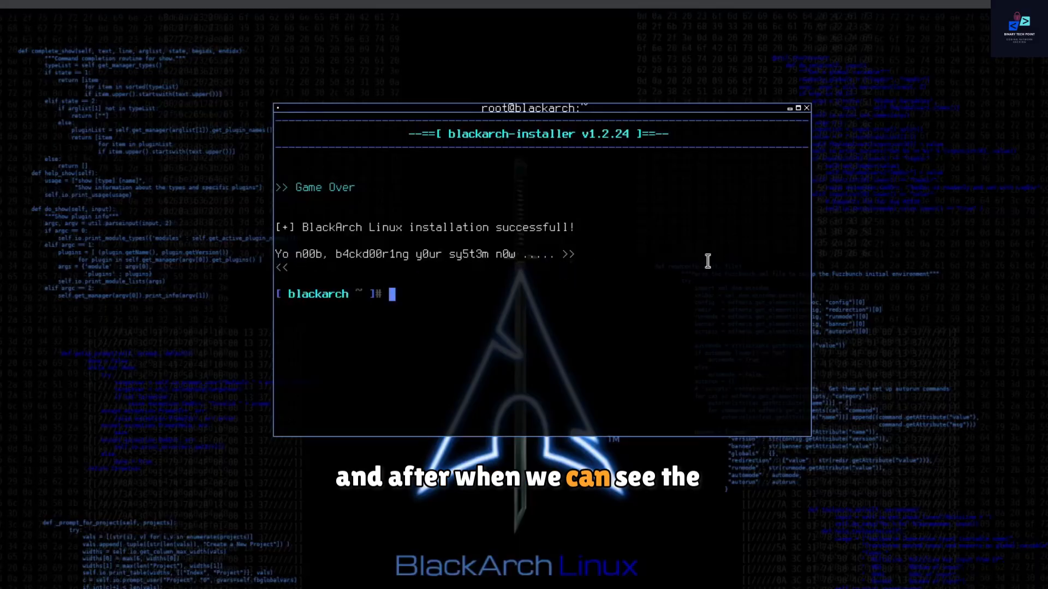
Step: Close the installer's terminal session with the exit command
left_click_drag(580, 260, 801, 258)
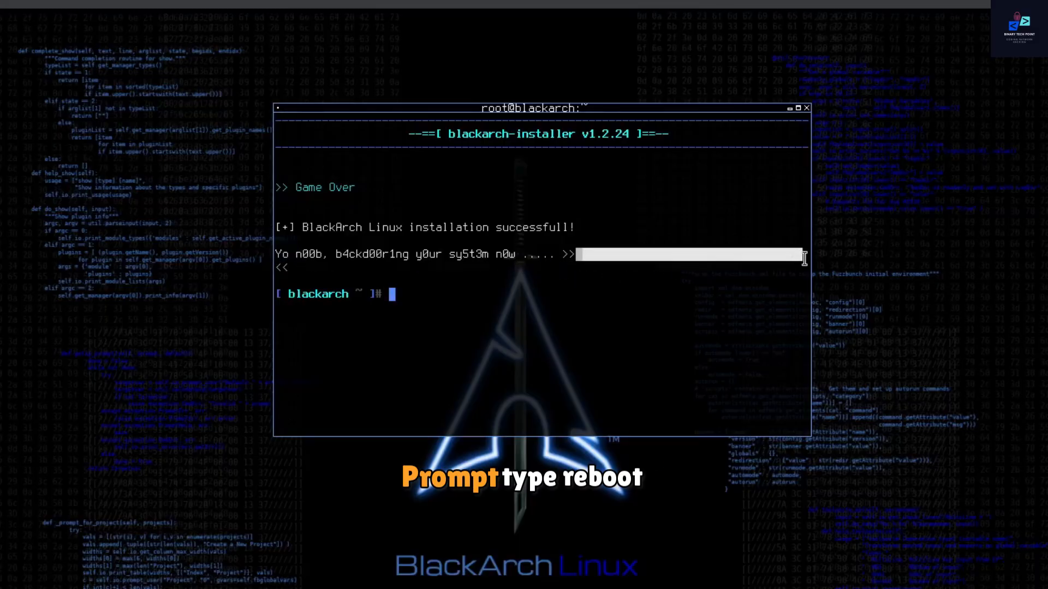
left_click(497, 299)
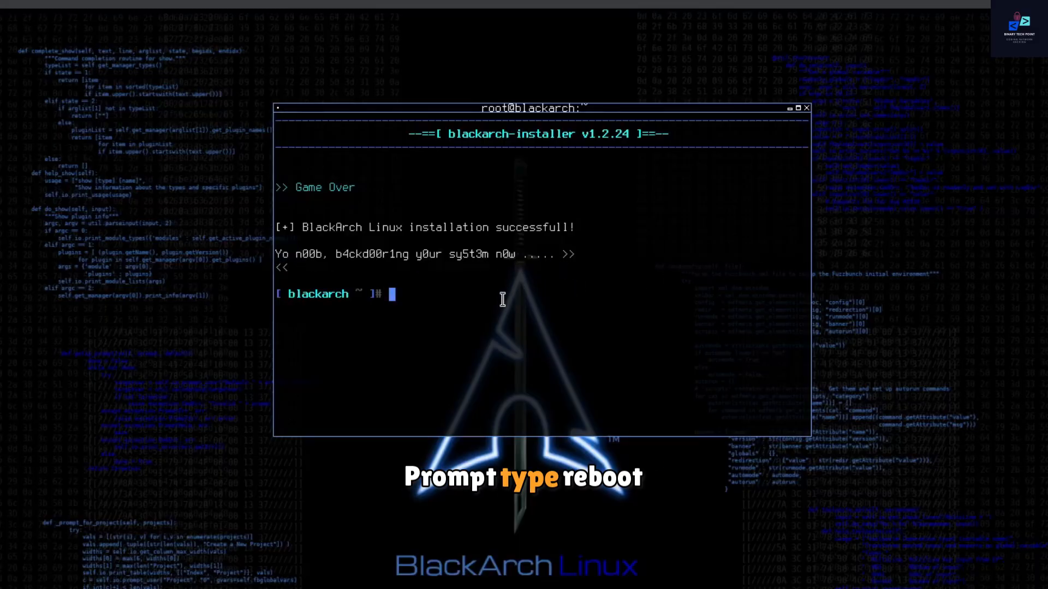
type("exit")
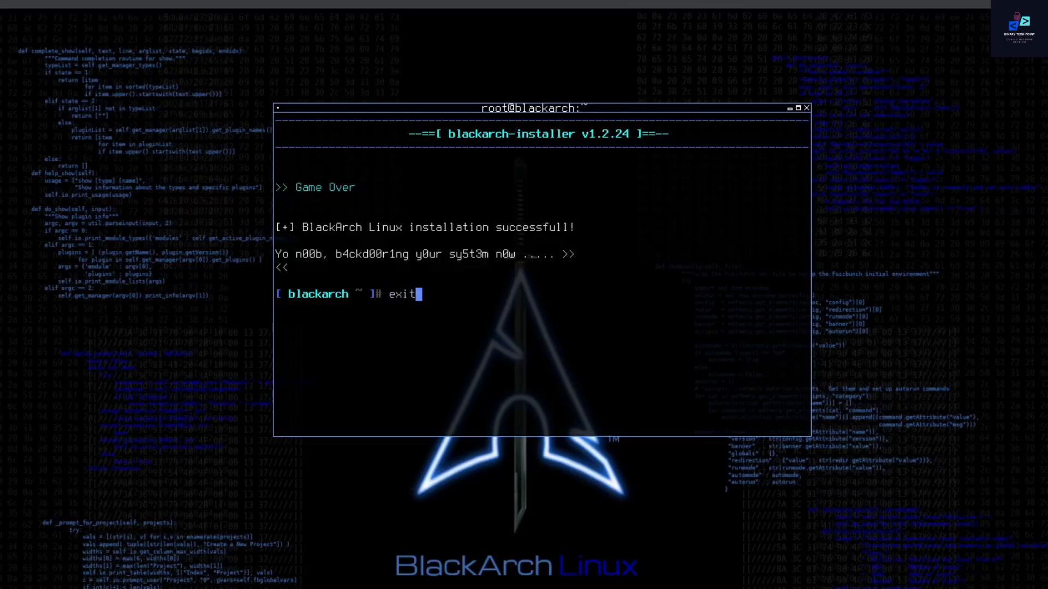
key("Return")
Step: Shut down the live BlackArch system
right_click(502, 300)
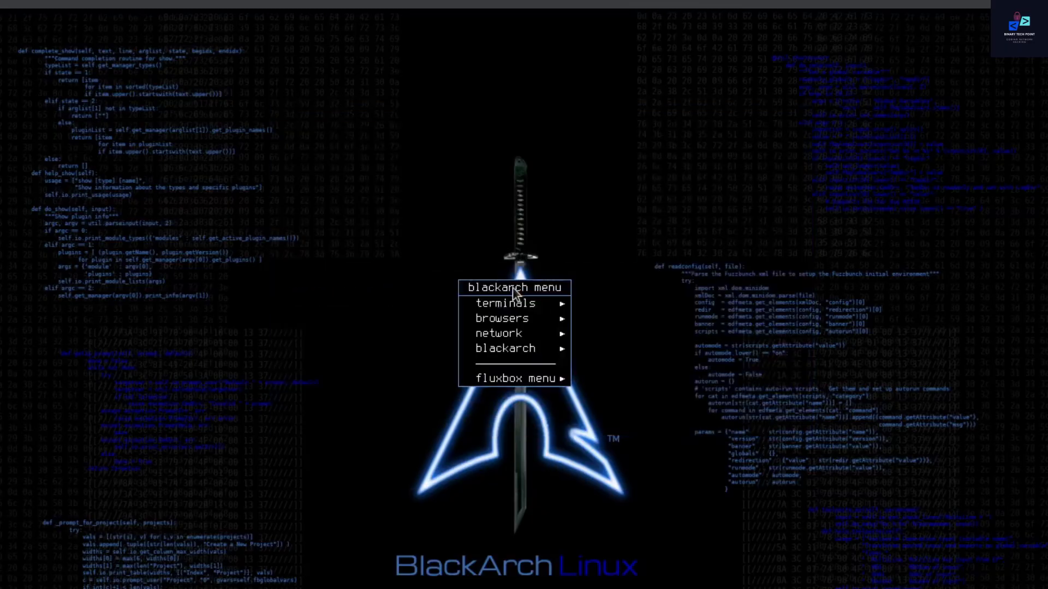
mouse_move(525, 382)
left_click(610, 532)
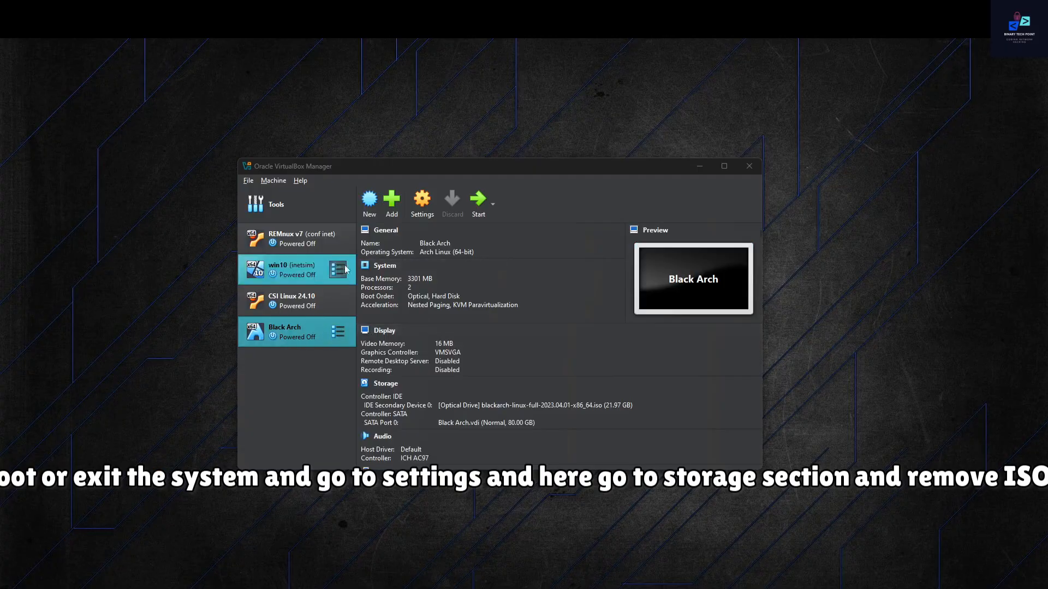
Step: Remove the BlackArch ISO from the Black Arch machine's optical drive in its storage settings and save the change
left_click(423, 205)
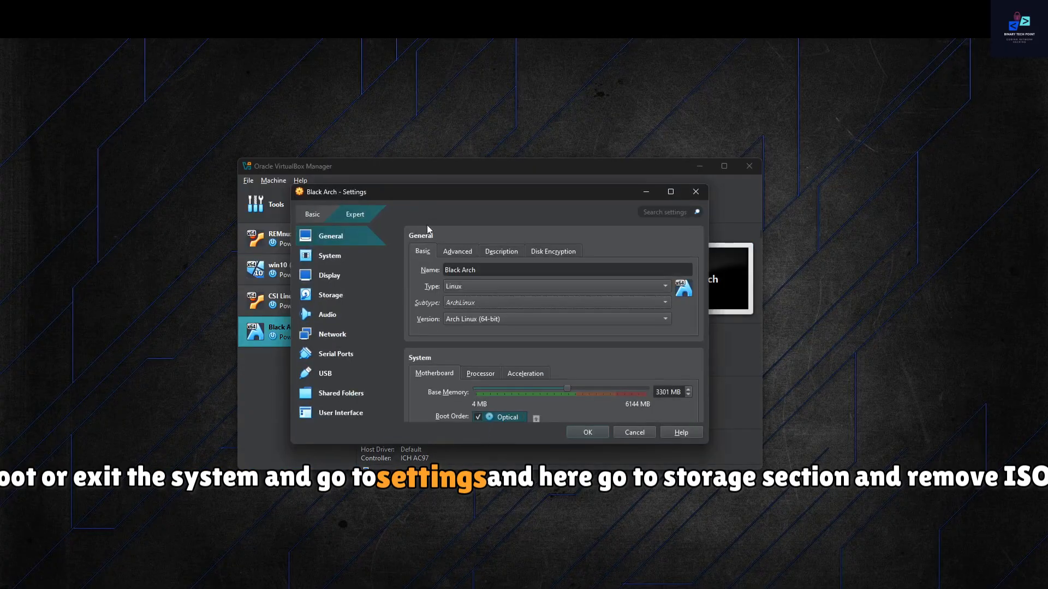
scroll(514, 332, "down", 3)
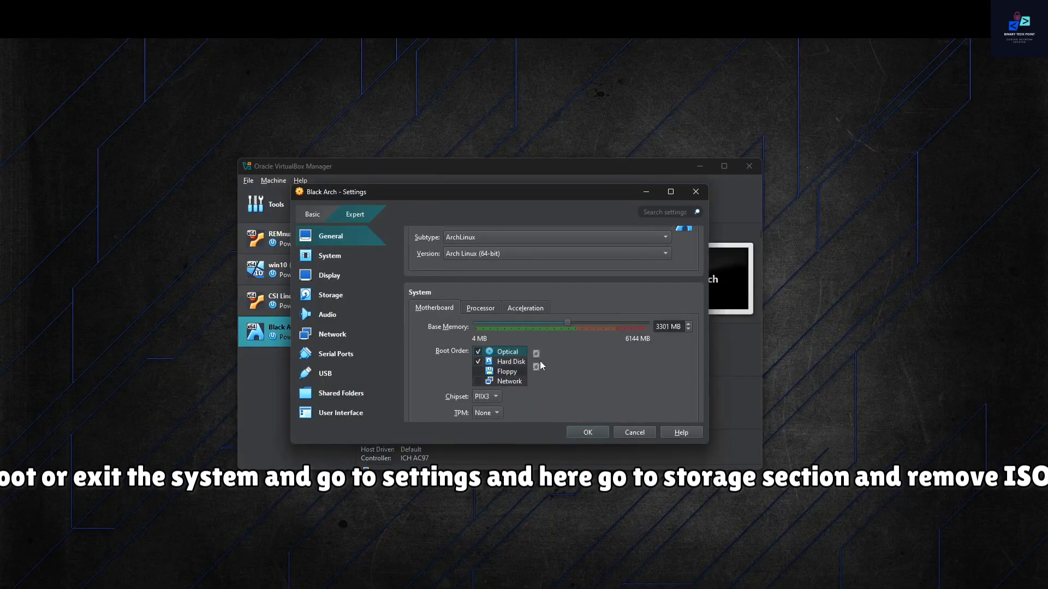
left_click(330, 295)
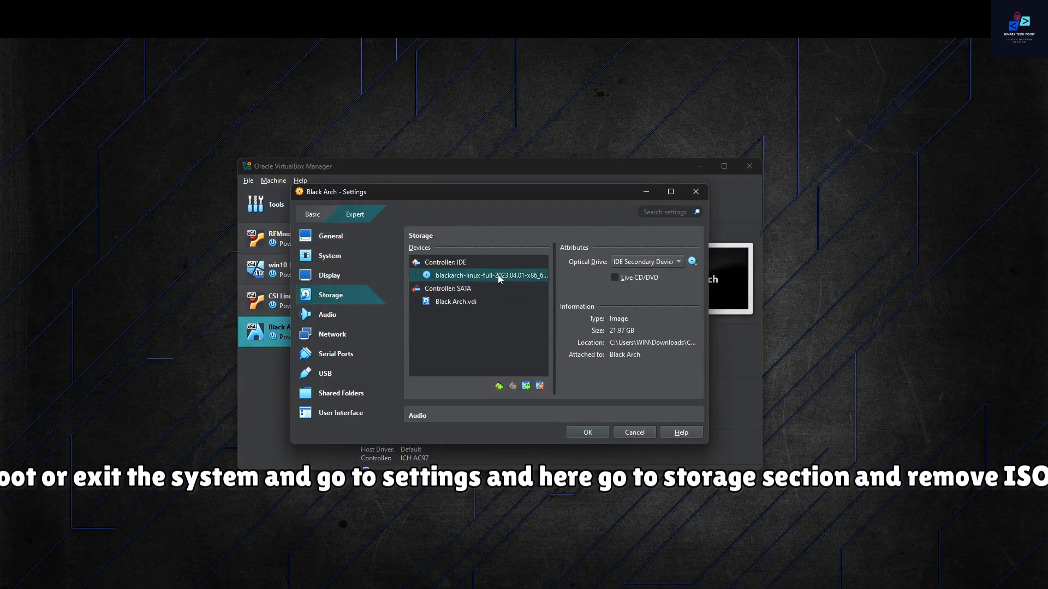
left_click(692, 262)
left_click(733, 316)
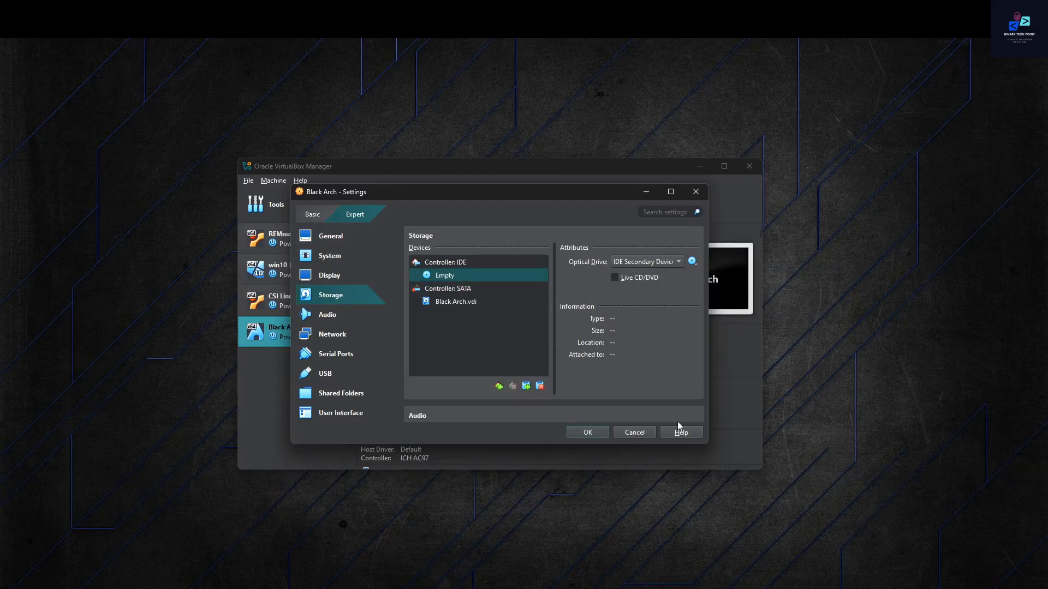
left_click(595, 433)
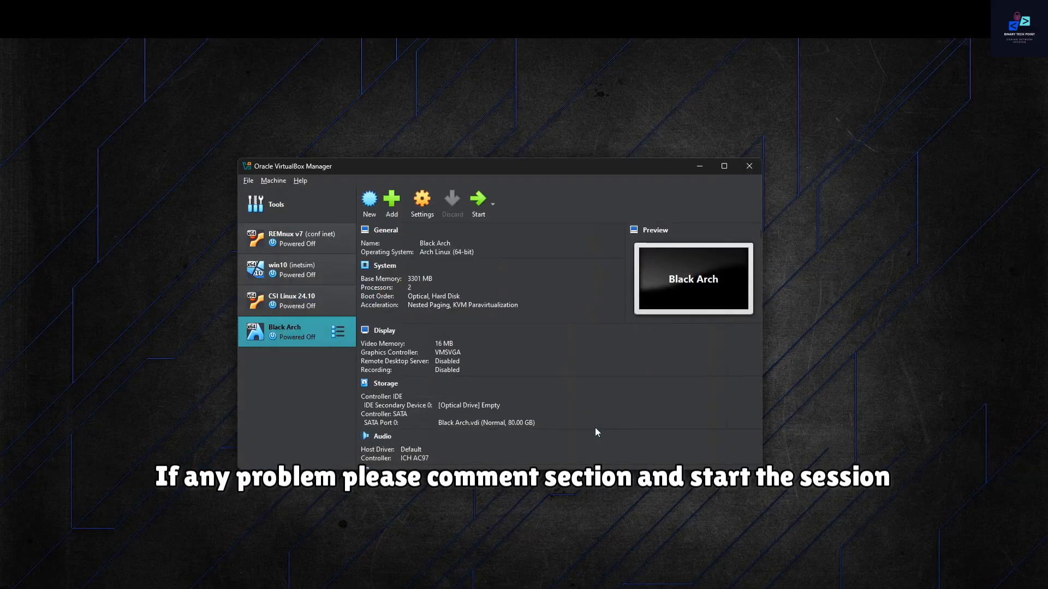
Step: Start the Black Arch virtual machine and minimize the VirtualBox Manager window
left_click(478, 202)
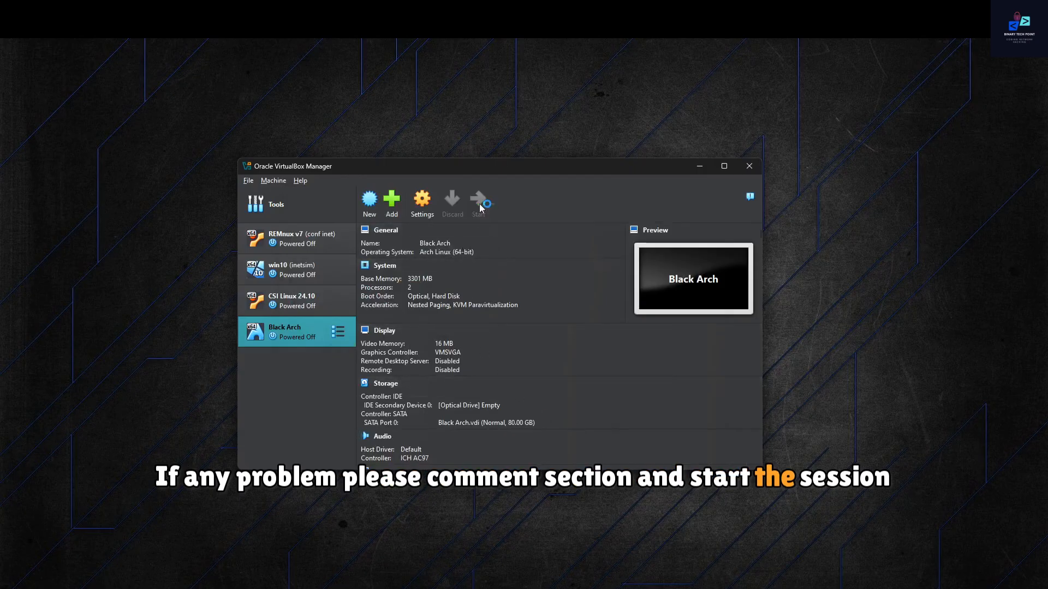
left_click(697, 167)
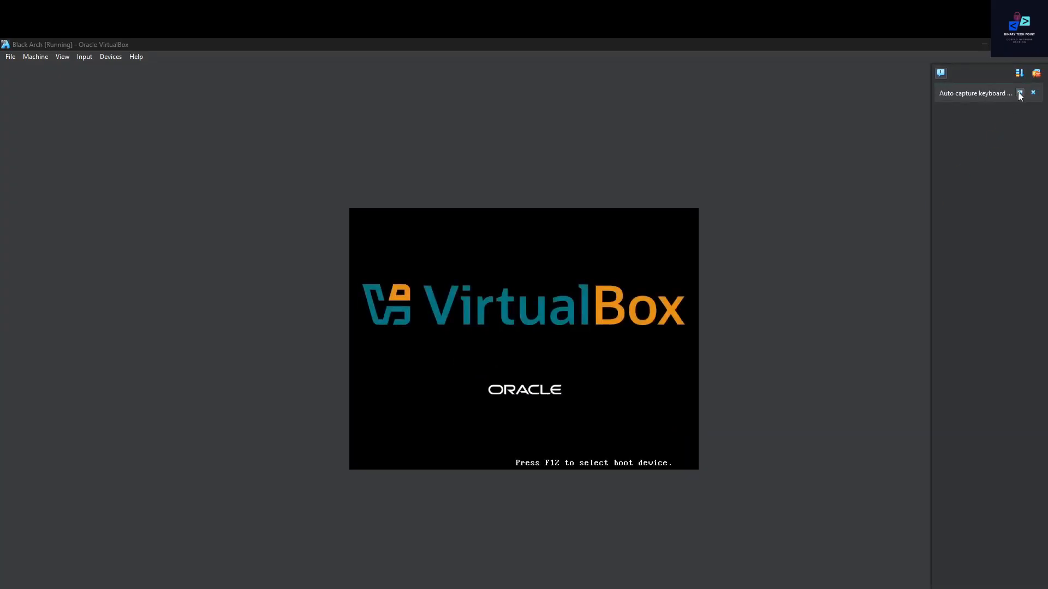
Step: Boot the BlackArch Linux entry from the GRUB menu and dismiss the keyboard capture and mouse integration notifications
left_click(1033, 93)
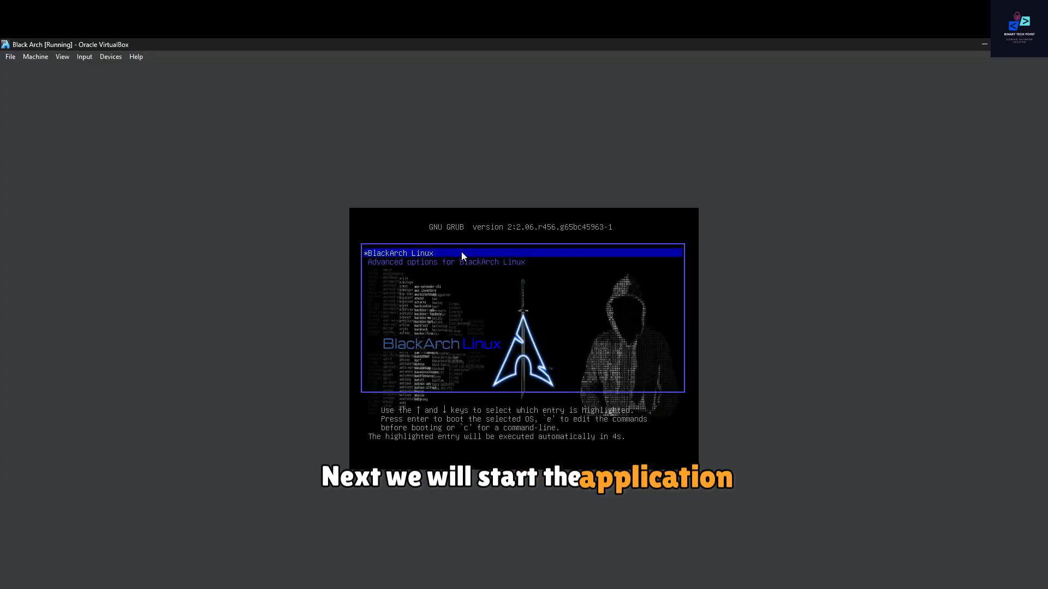
key("Return")
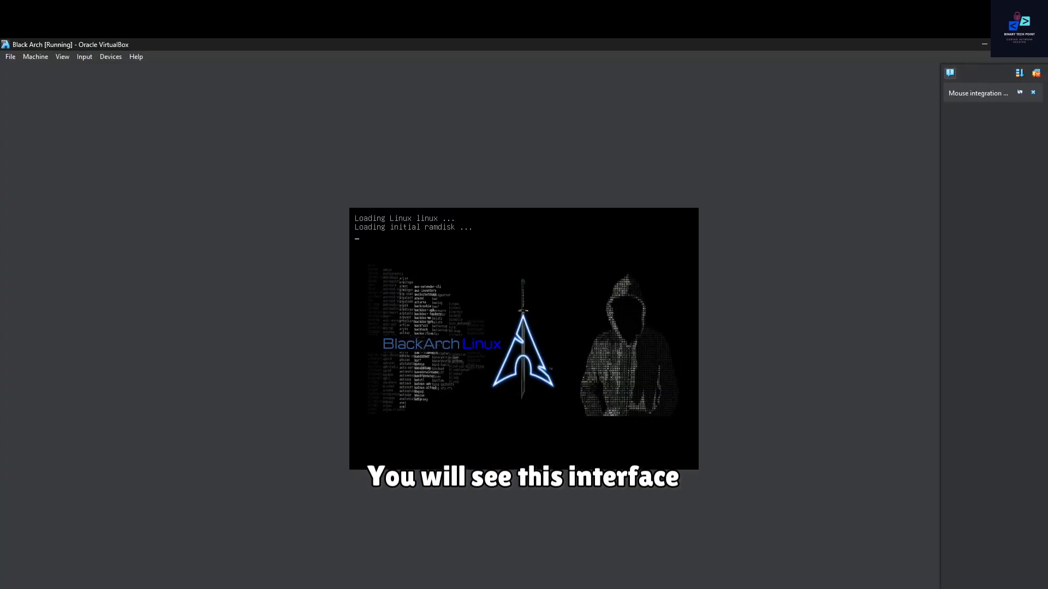
left_click(1033, 93)
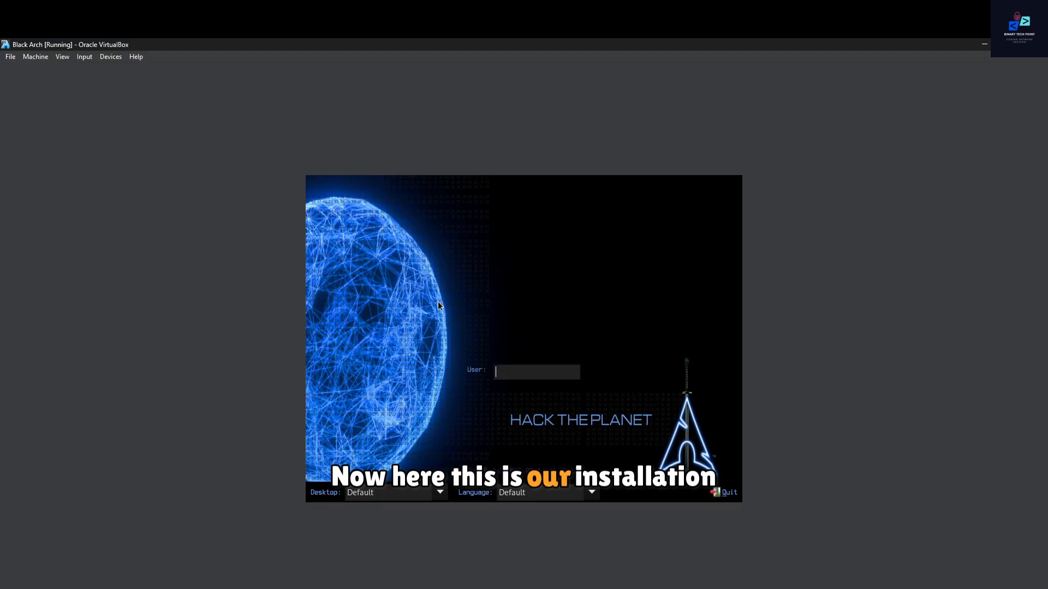
Step: Log in to the installed BlackArch system as root, entering the account password
type("root")
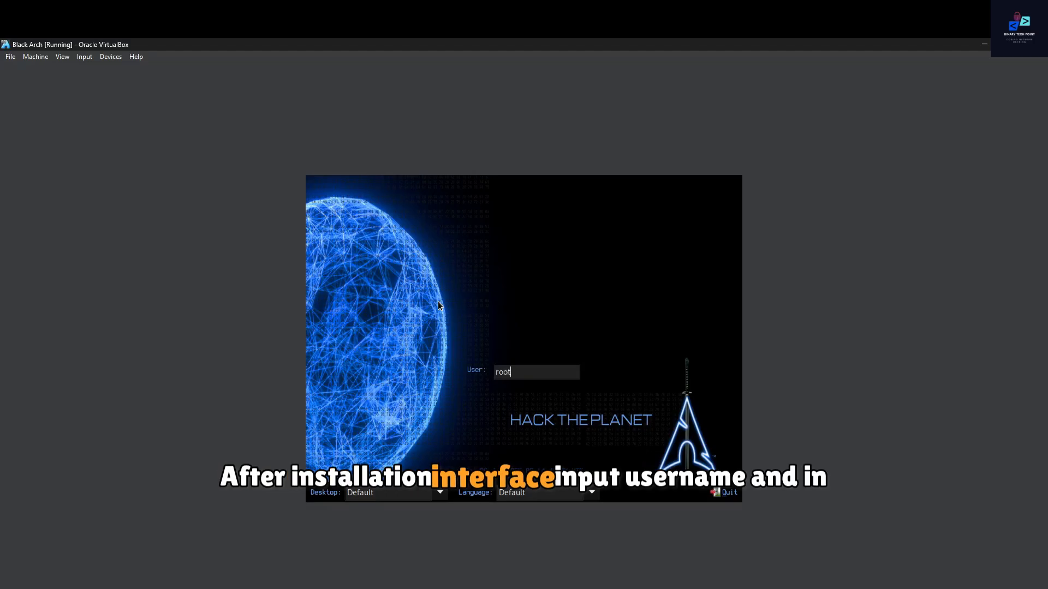
key("Return")
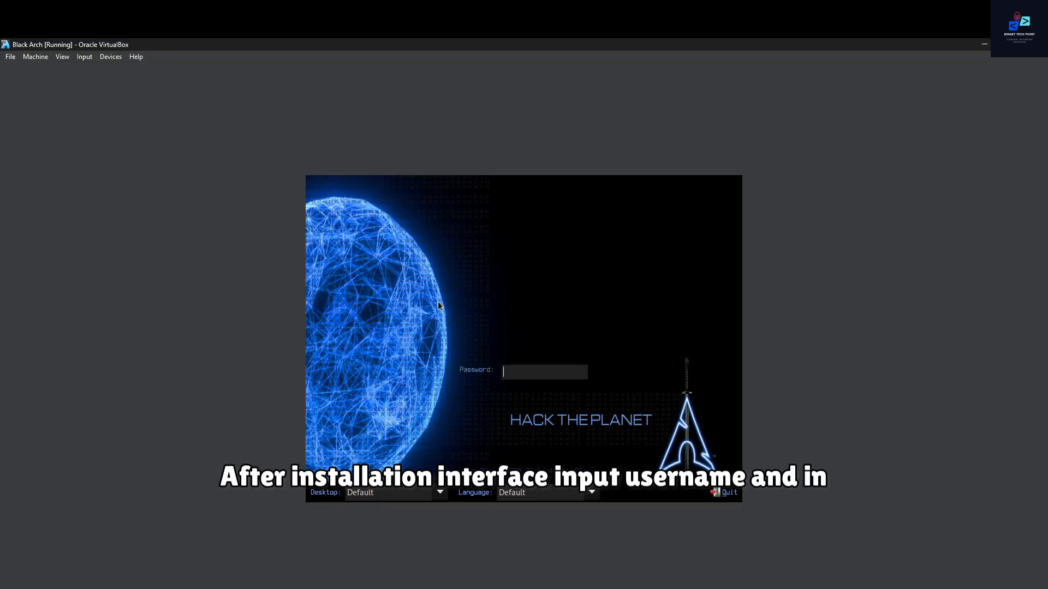
type("t******")
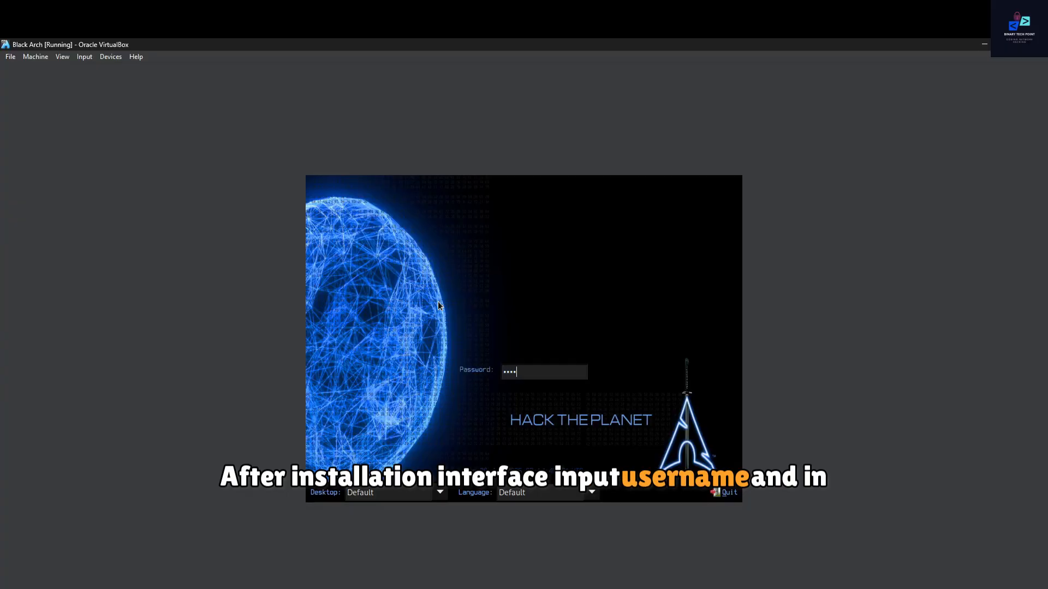